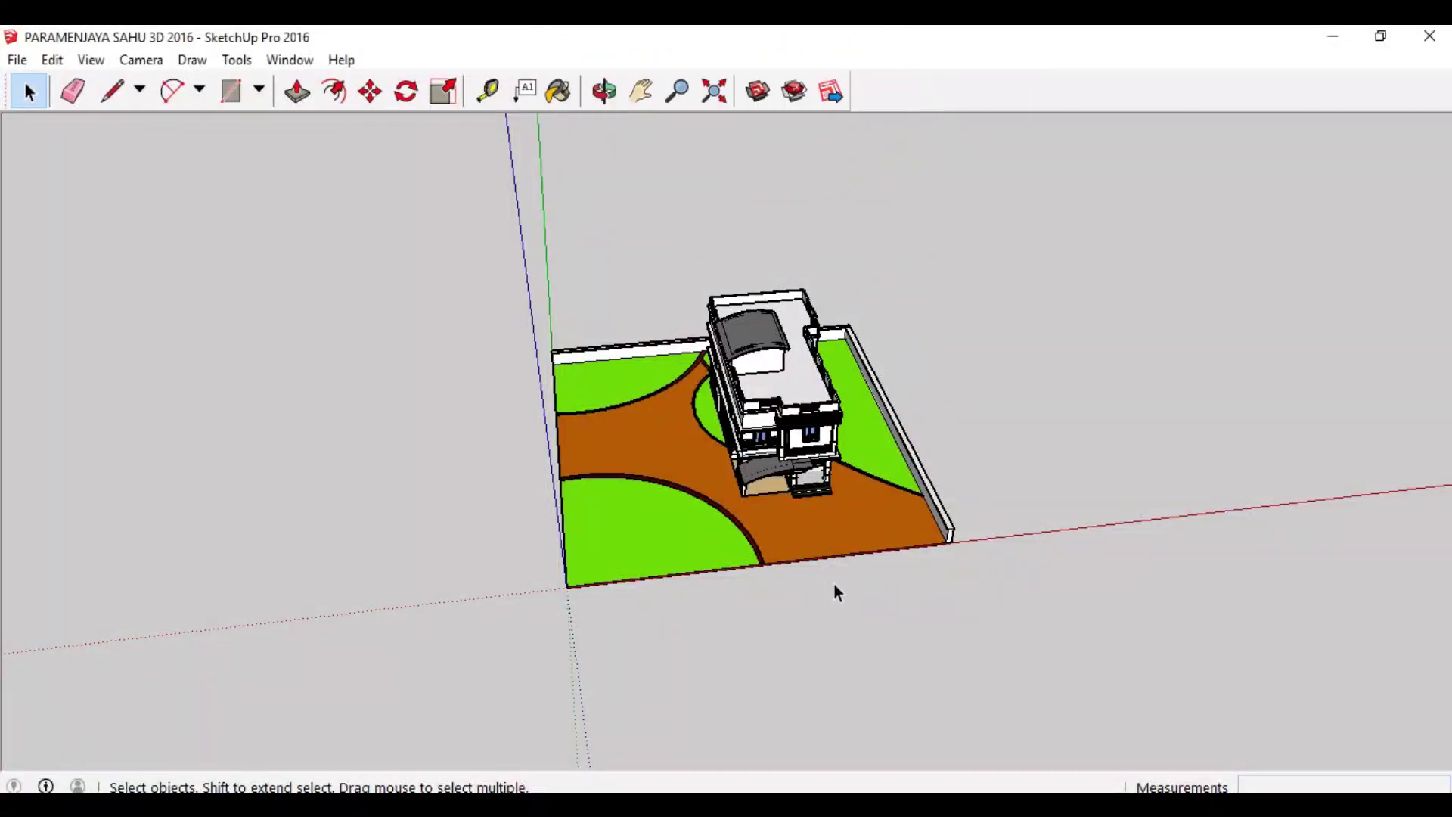
# Step: Orbit from a low front view around to the house's long side and garden
pyautogui.moveTo(835, 591); pyautogui.dragTo(767, 434, button='middle')
pyautogui.scroll(6, 843, 375)
pyautogui.scroll(-3, 843, 375)
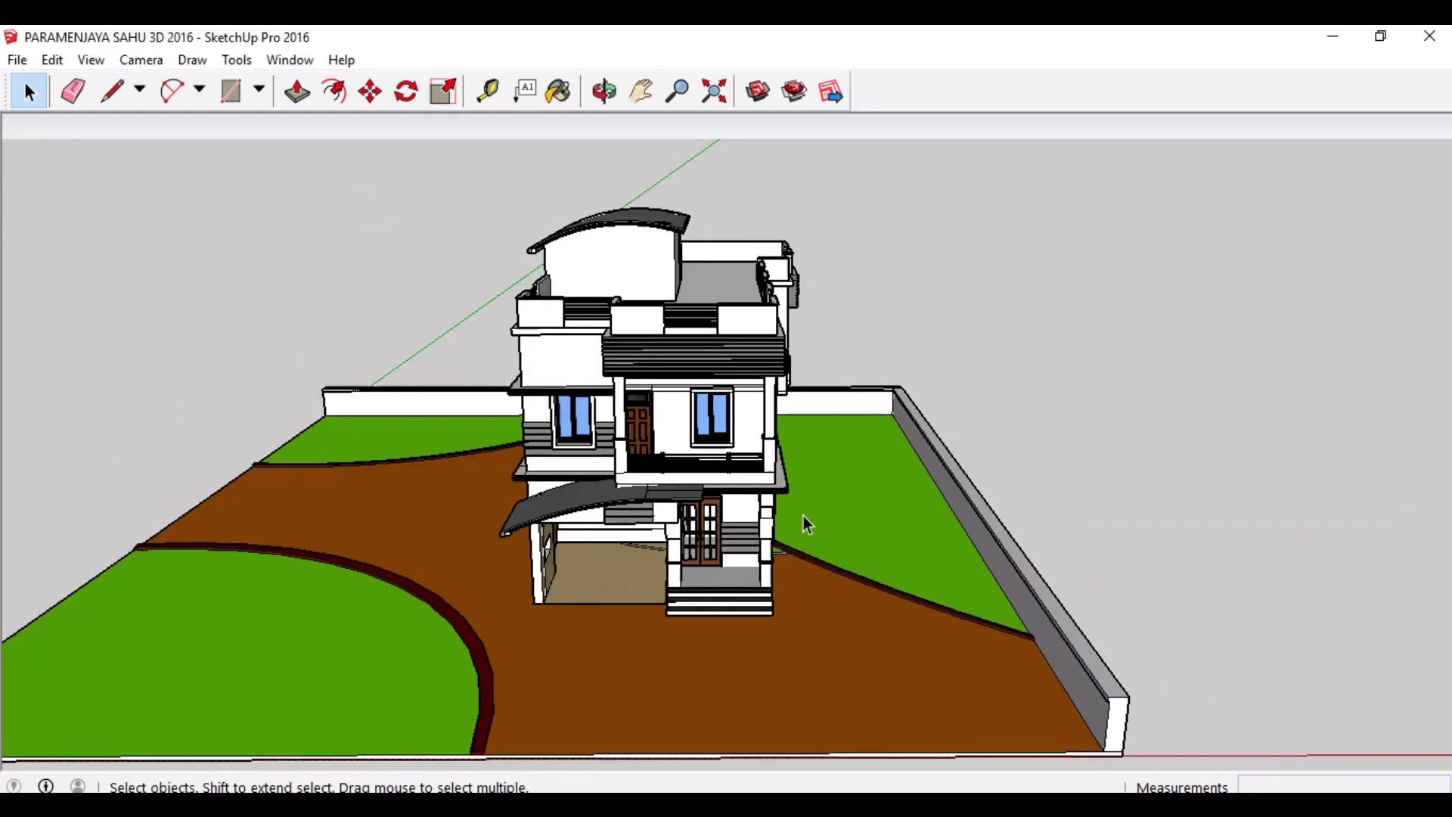
pyautogui.moveTo(804, 516); pyautogui.dragTo(778, 465, button='middle')
pyautogui.moveTo(880, 439); pyautogui.dragTo(556, 509, button='middle')
pyautogui.moveTo(392, 455); pyautogui.dragTo(838, 425, button='middle')
# Step: Keep orbiting back to the front and zoom in close on the porch and entrance
pyautogui.moveTo(717, 418); pyautogui.dragTo(1165, 429, button='middle')
pyautogui.moveTo(446, 399); pyautogui.dragTo(885, 412, button='middle')
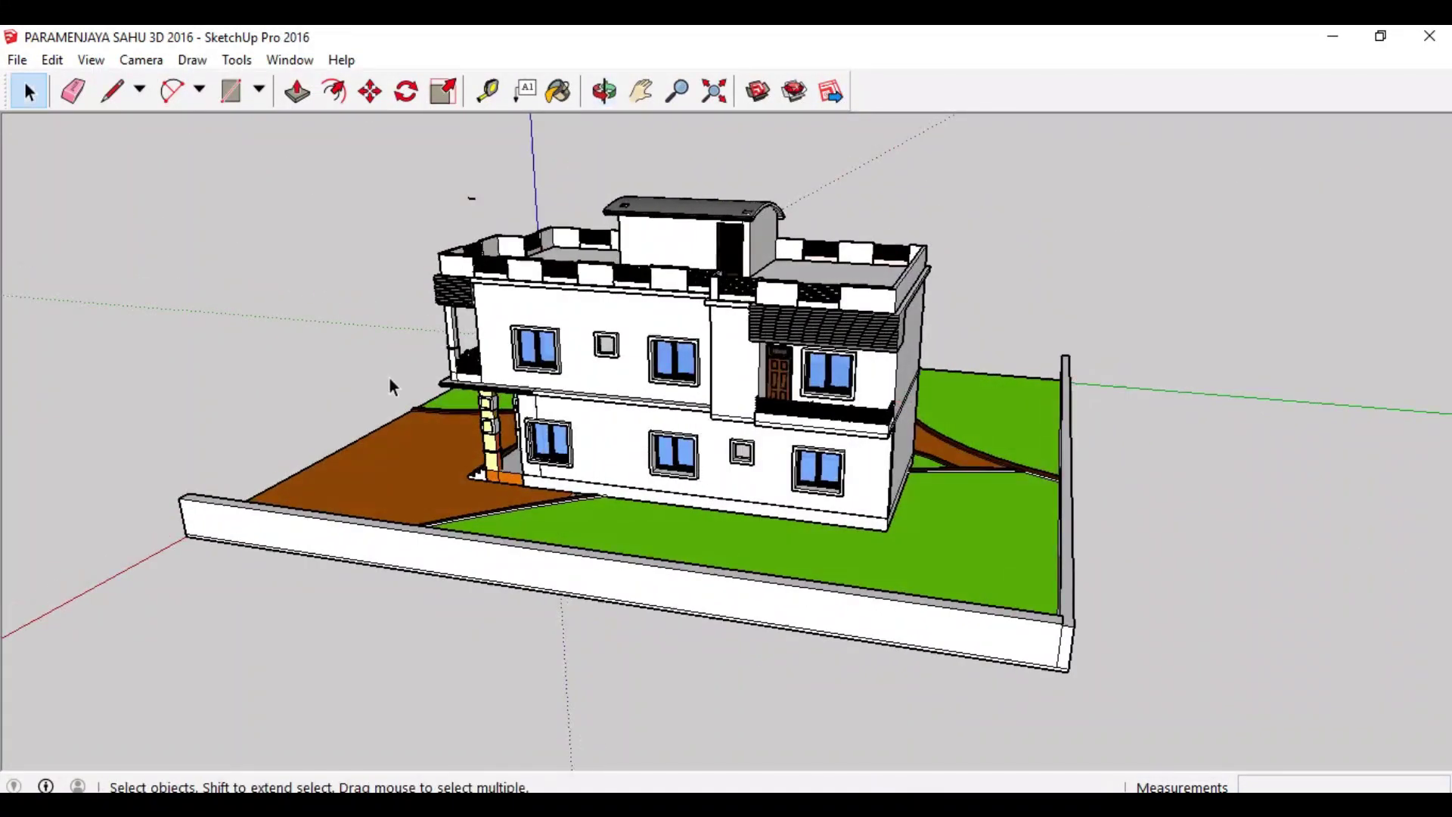
pyautogui.moveTo(390, 386); pyautogui.dragTo(953, 401, button='middle')
pyautogui.moveTo(651, 495); pyautogui.dragTo(825, 400, button='middle')
pyautogui.scroll(5, 824, 400)
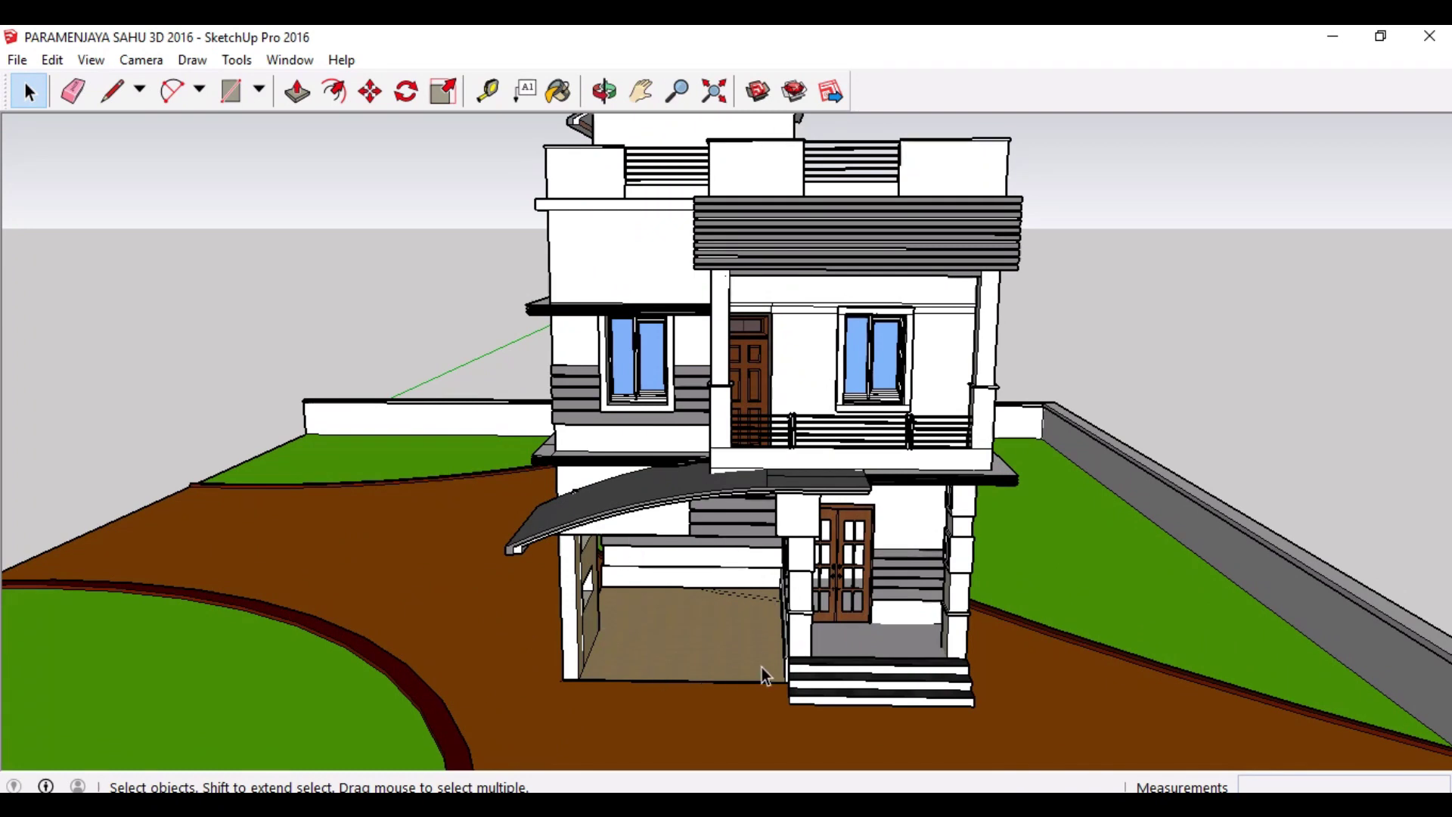
pyautogui.moveTo(816, 692); pyautogui.dragTo(744, 660, button='middle')
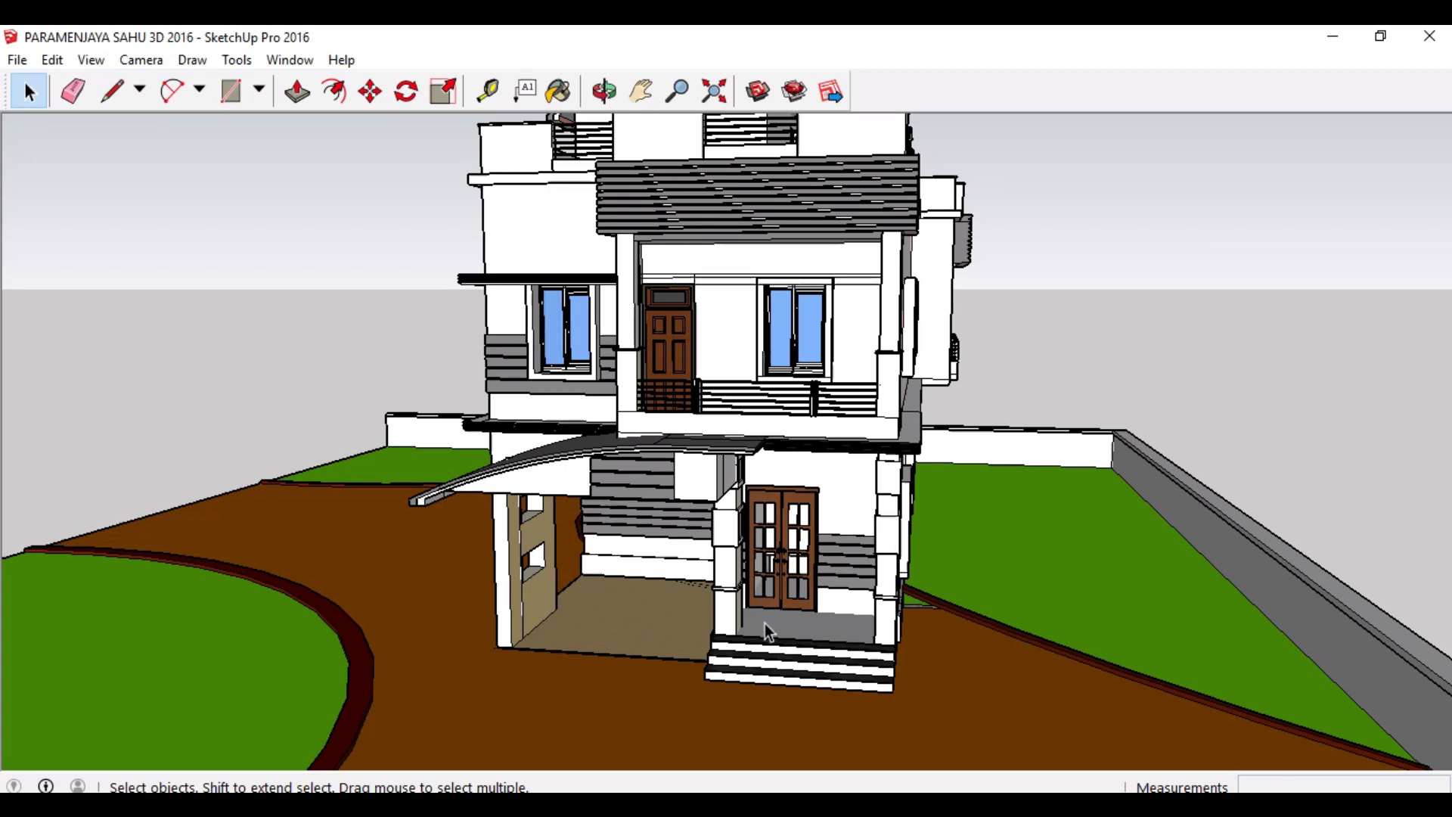
# Step: Orbit over the roof and right side, ending at a near-front elevation
pyautogui.press('o')
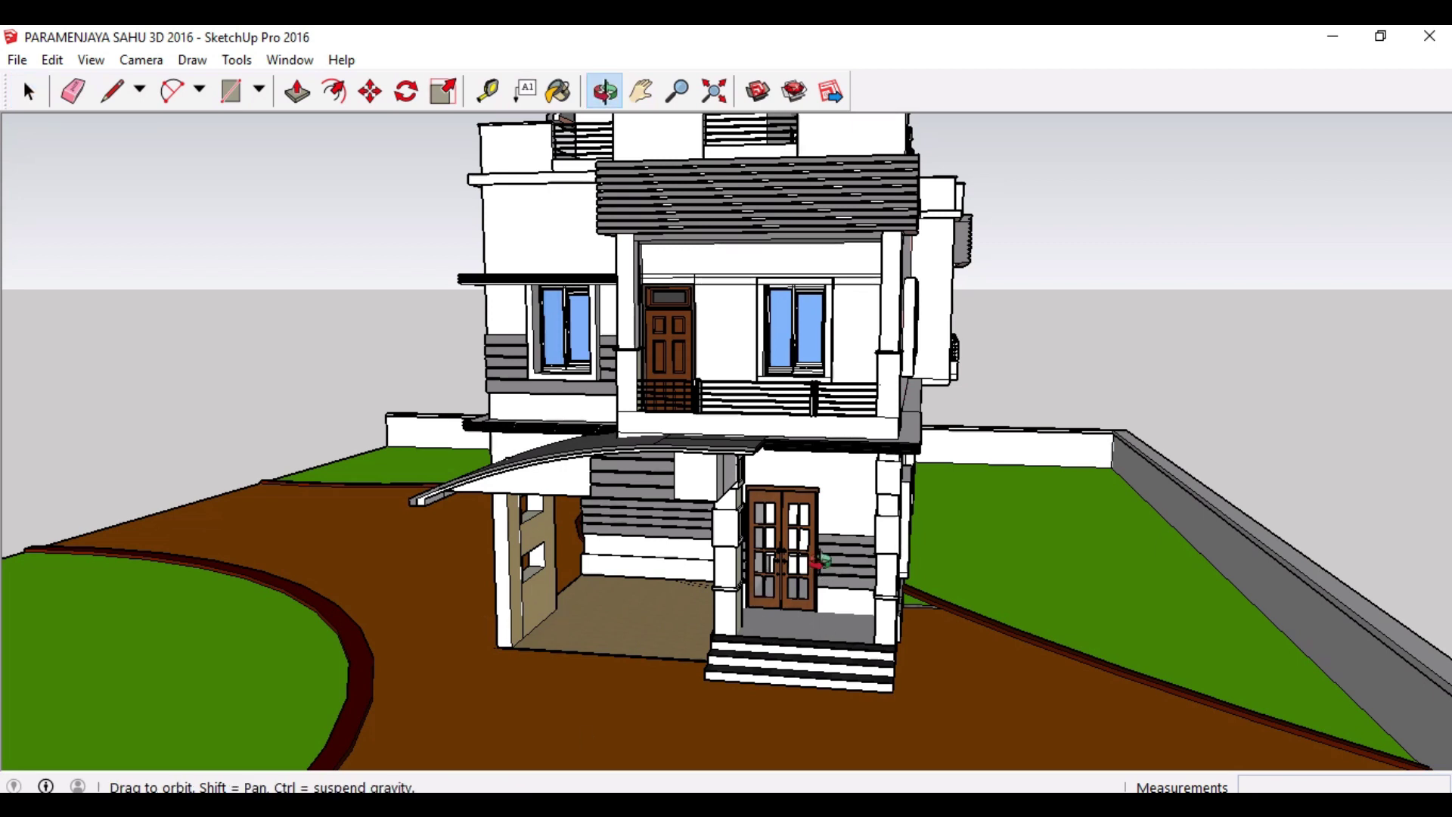
pyautogui.moveTo(821, 560); pyautogui.dragTo(743, 582)
pyautogui.press('space')
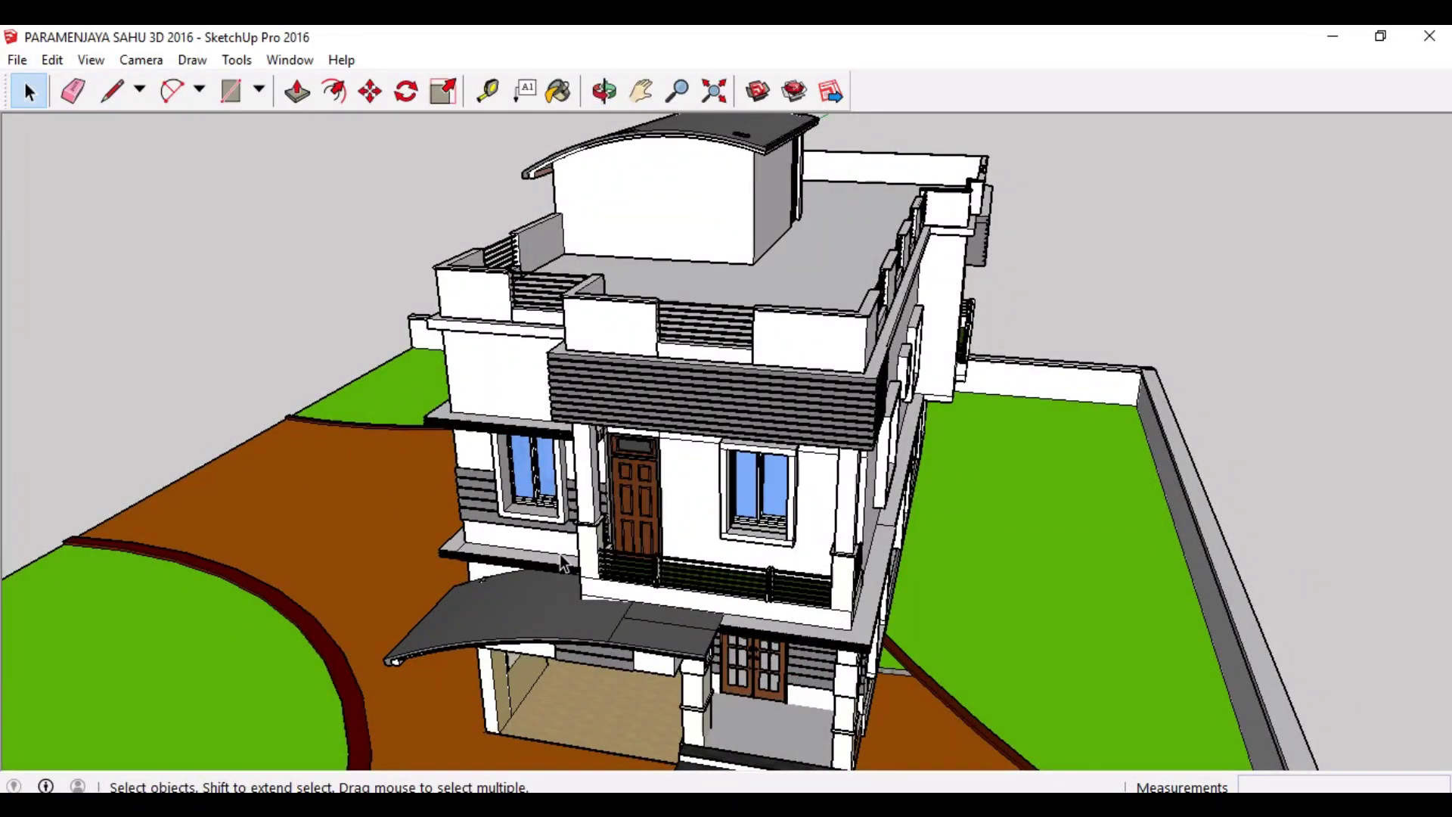
pyautogui.press('o')
pyautogui.moveTo(787, 632); pyautogui.dragTo(942, 515)
pyautogui.press('space')
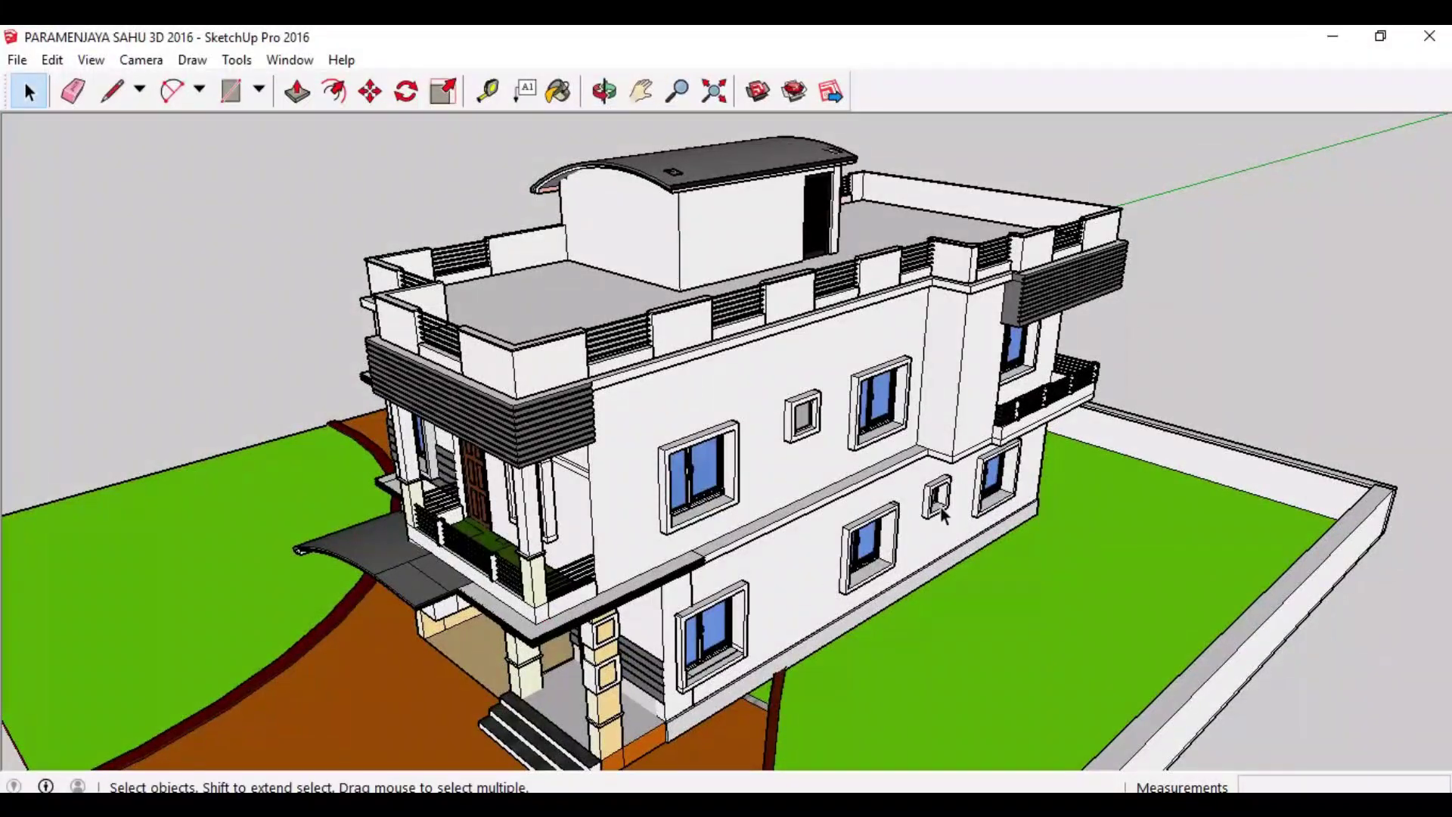
pyautogui.moveTo(1060, 422); pyautogui.dragTo(668, 490, button='middle')
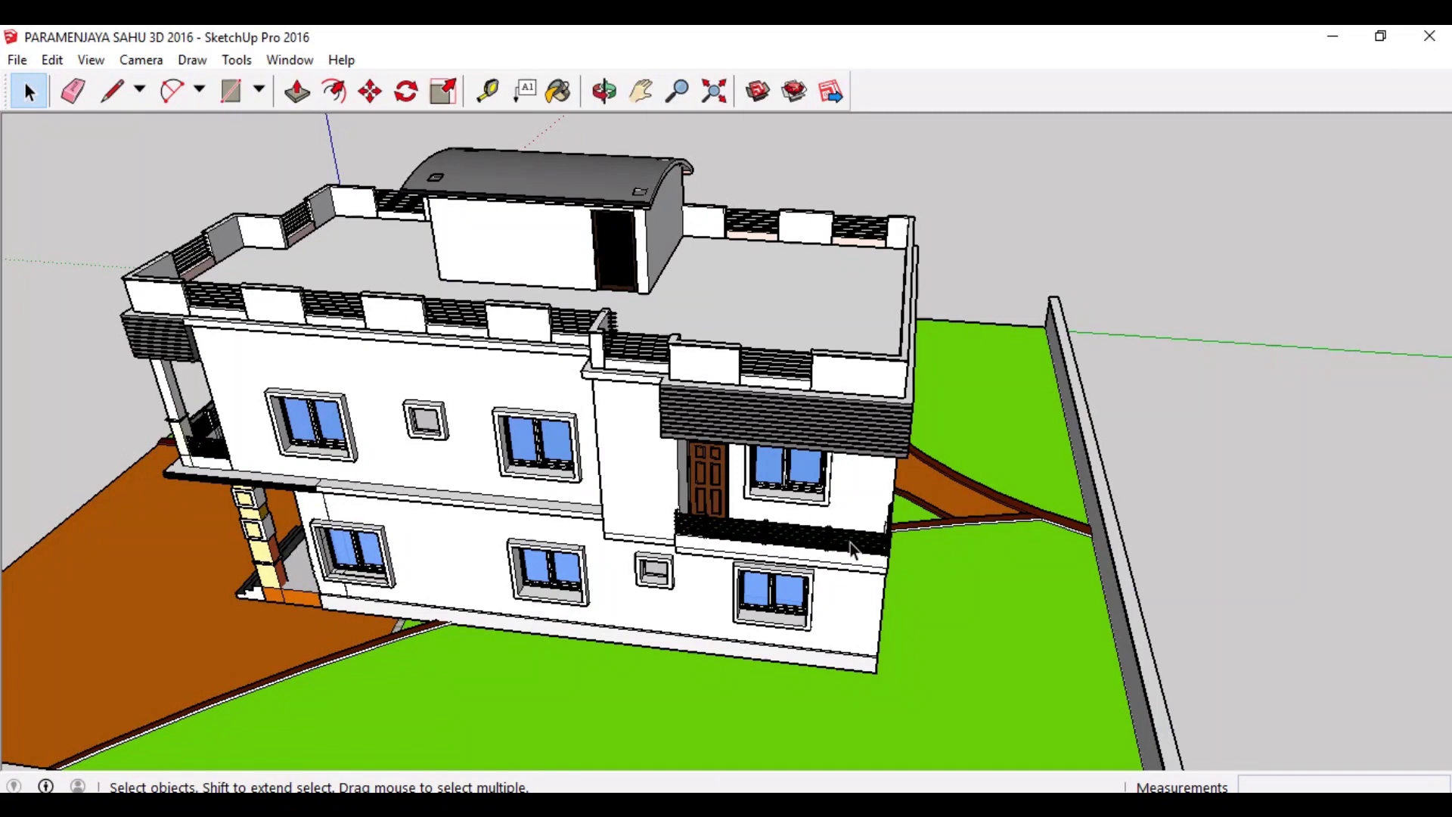
pyautogui.moveTo(635, 605); pyautogui.dragTo(900, 371, button='middle')
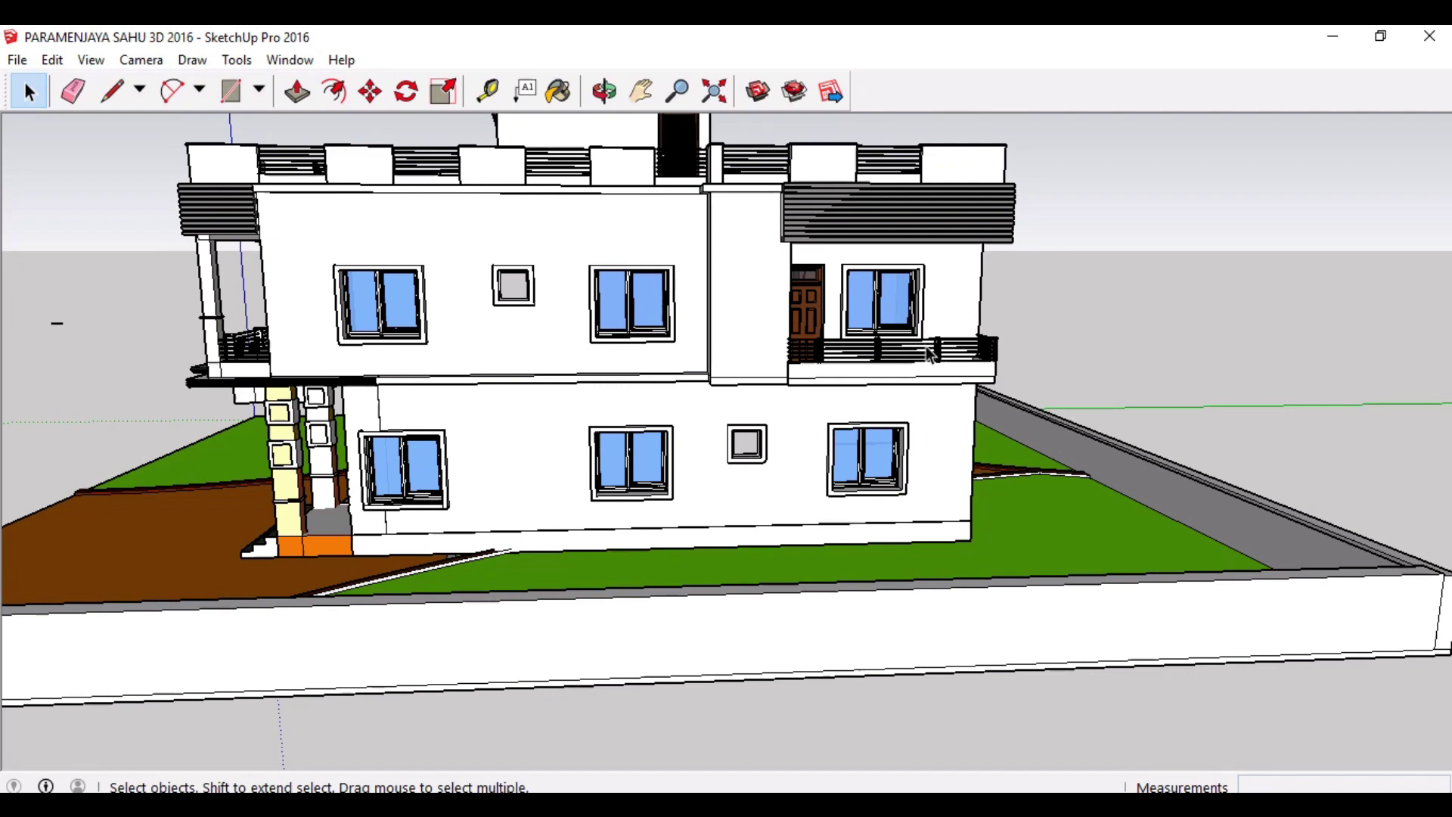
# Step: Zoom onto the upper balcony and look down on its bar railing
pyautogui.scroll(5, 936, 355)
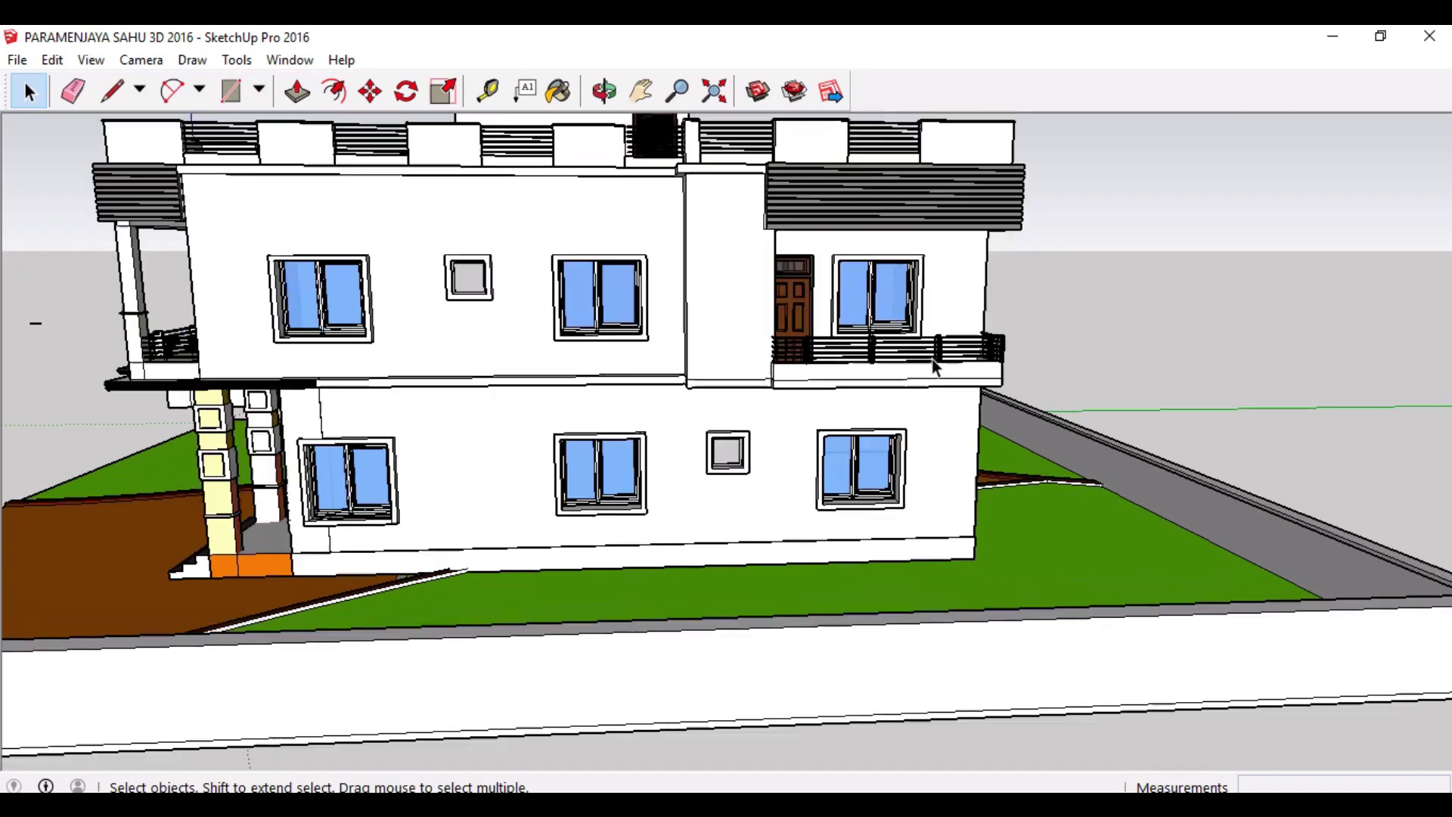
pyautogui.scroll(2, 936, 365)
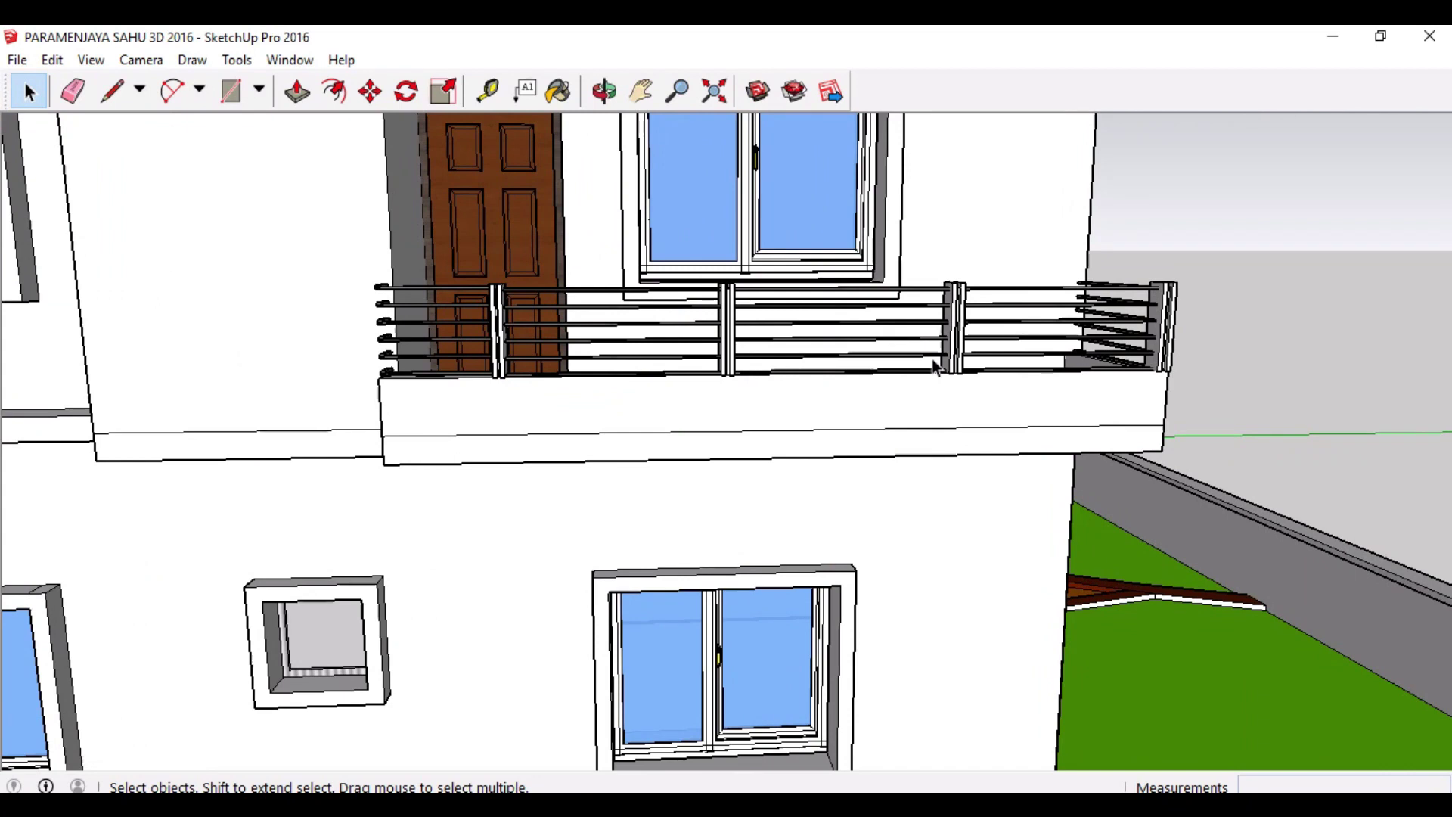
pyautogui.moveTo(717, 382); pyautogui.dragTo(1119, 637, button='middle')
pyautogui.moveTo(783, 537); pyautogui.dragTo(855, 582, button='middle')
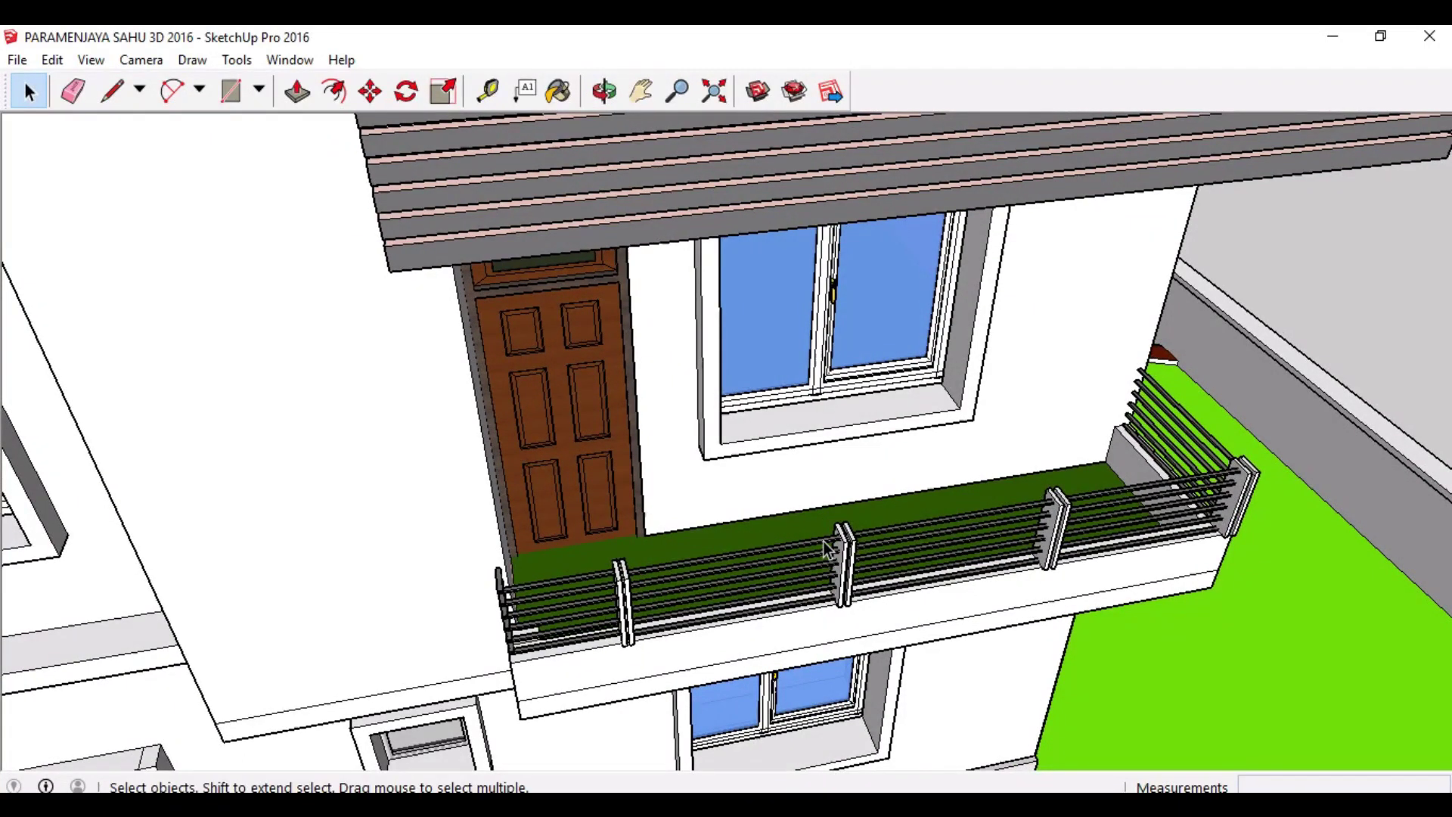
# Step: Tape-measure the balcony end partition from bottom corner to top: 2' 5 7/8"
pyautogui.click(488, 90)
pyautogui.click(488, 91)
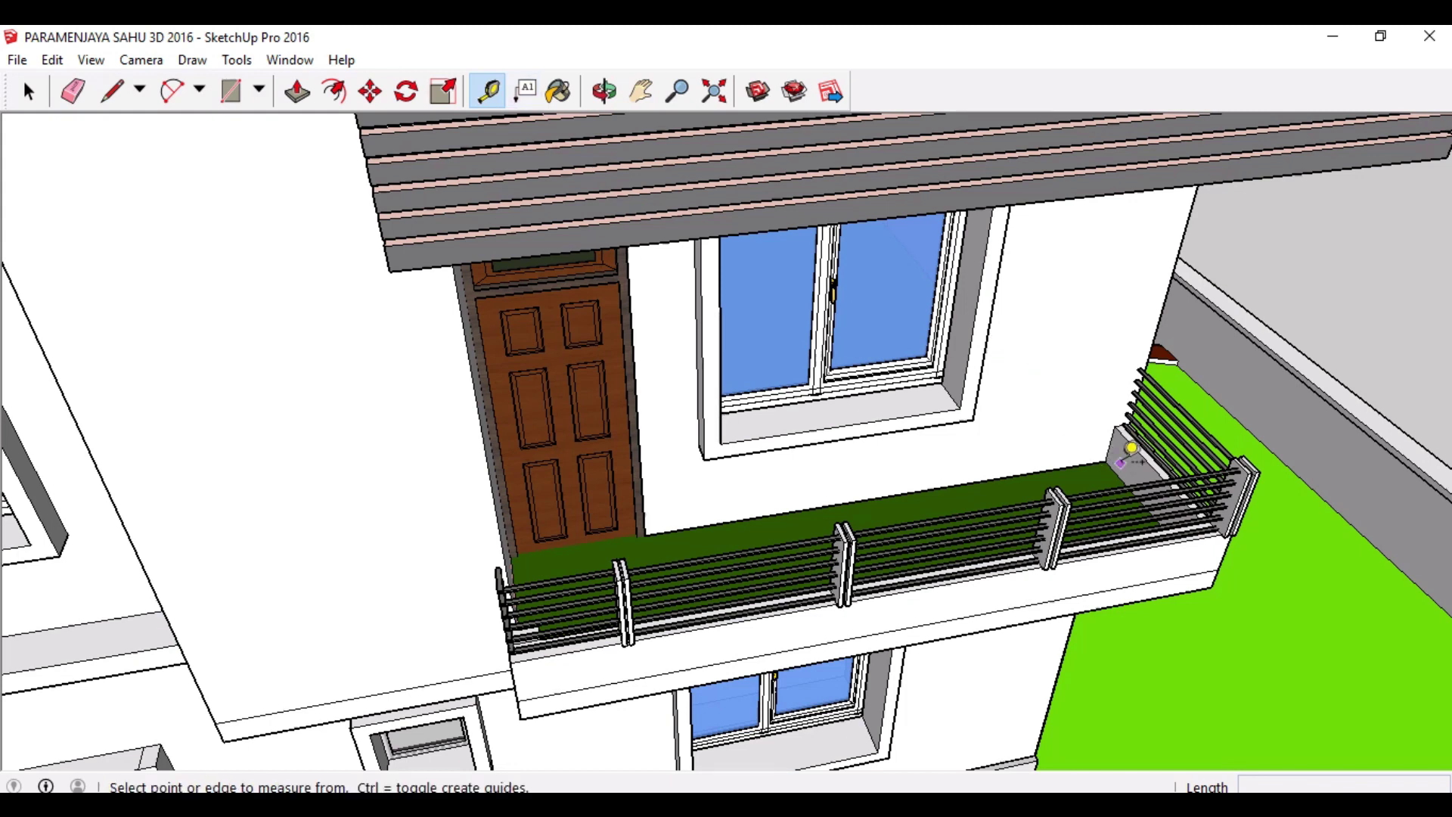
pyautogui.click(1104, 461)
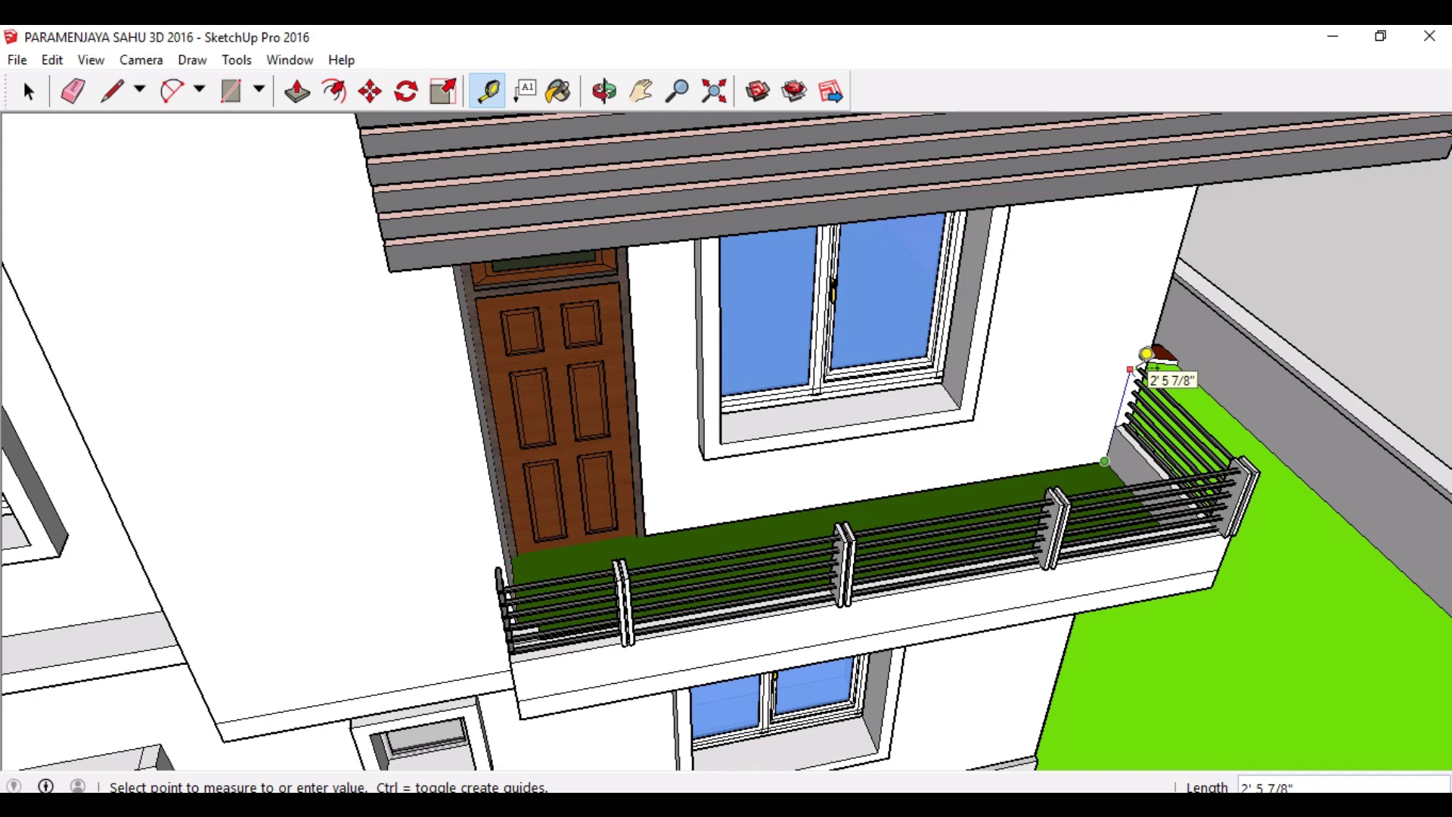
pyautogui.moveTo(1147, 353); pyautogui.dragTo(850, 323, button='middle')
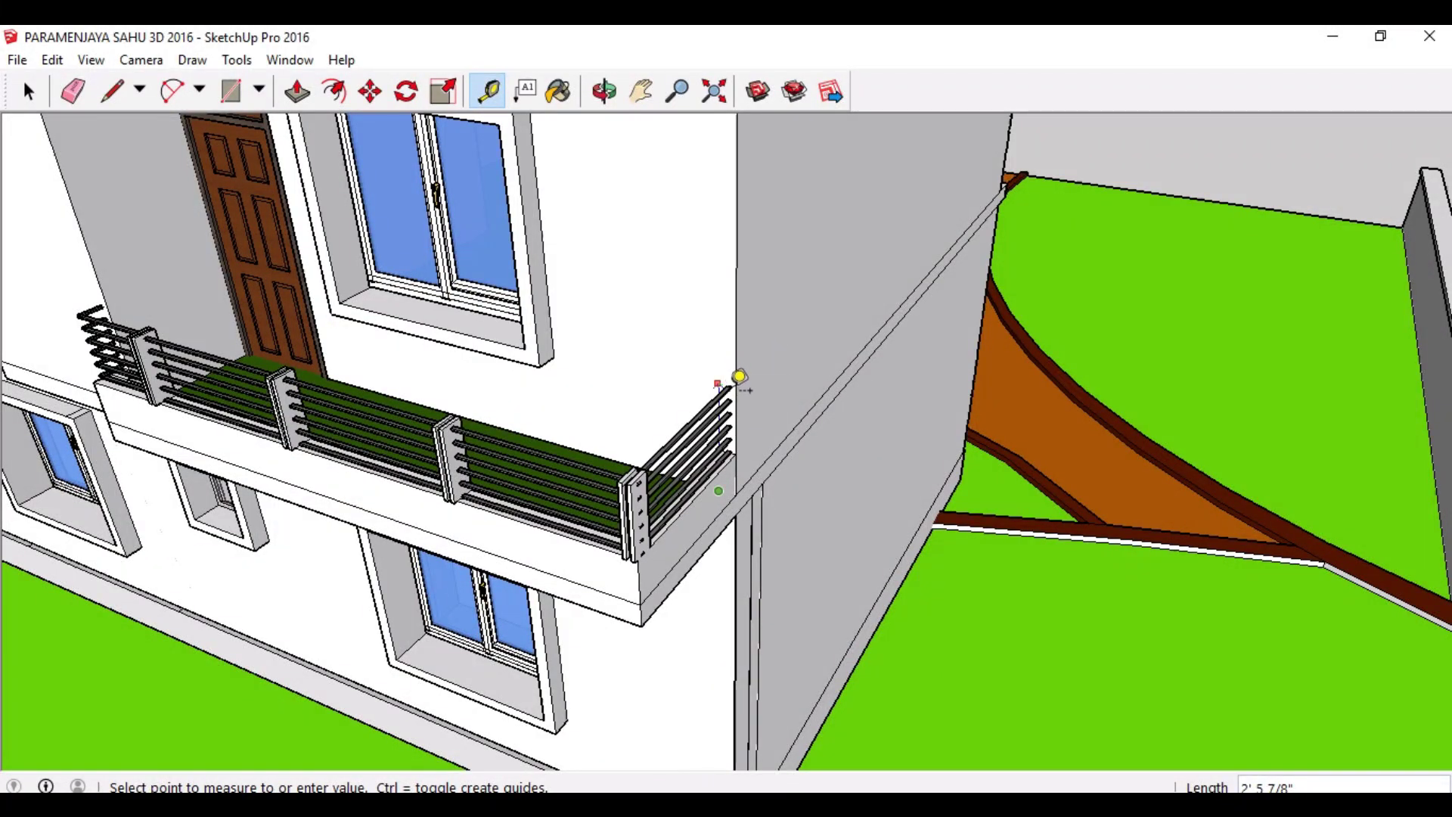
pyautogui.click(739, 376)
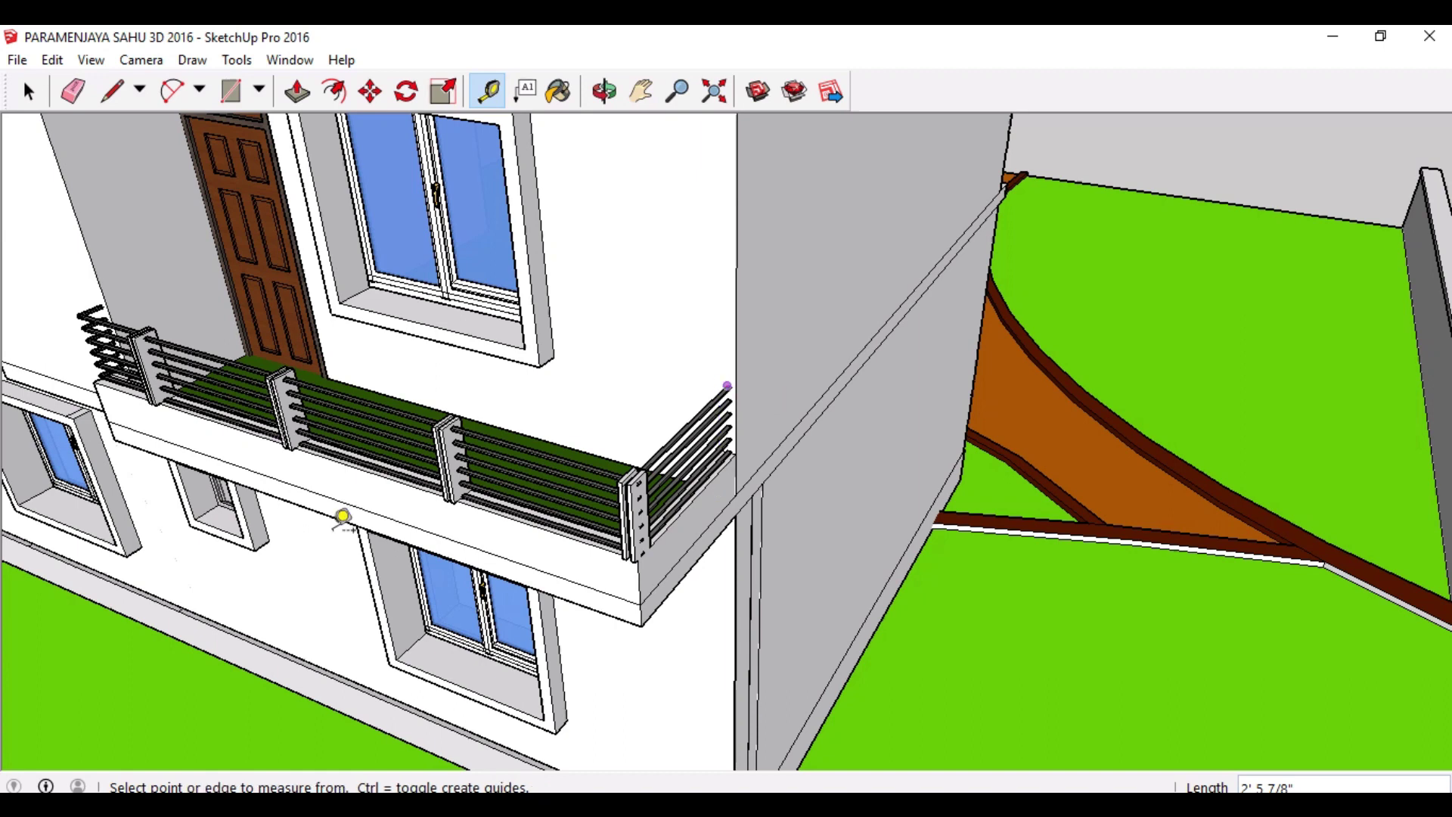
# Step: Orbit and zoom across the long side facade with its blue-glazed windows
pyautogui.moveTo(231, 650); pyautogui.dragTo(593, 639, button='middle')
pyautogui.scroll(-5, 593, 638)
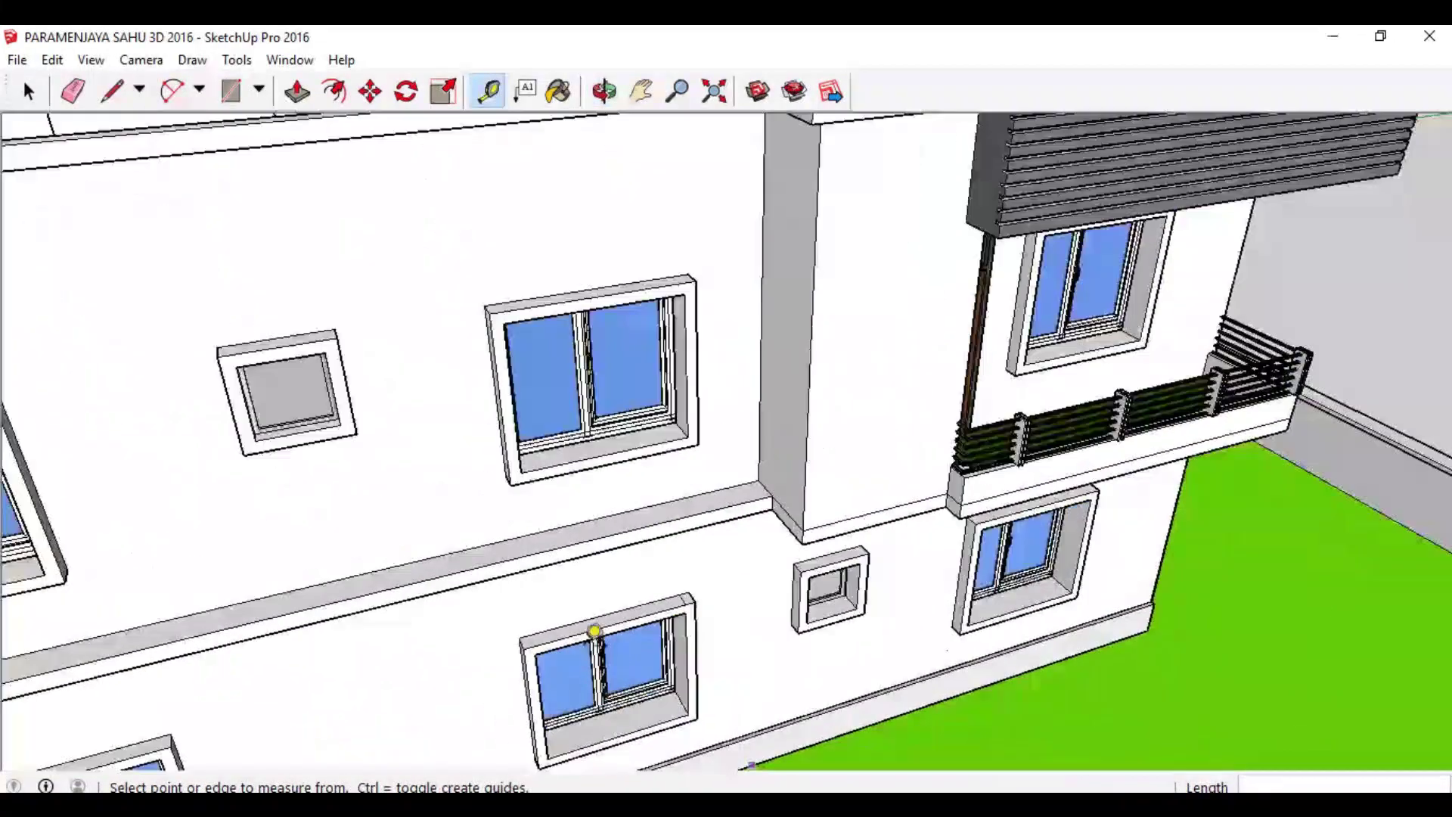
pyautogui.scroll(-4, 340, 658)
pyautogui.moveTo(334, 674); pyautogui.dragTo(373, 482, button='middle')
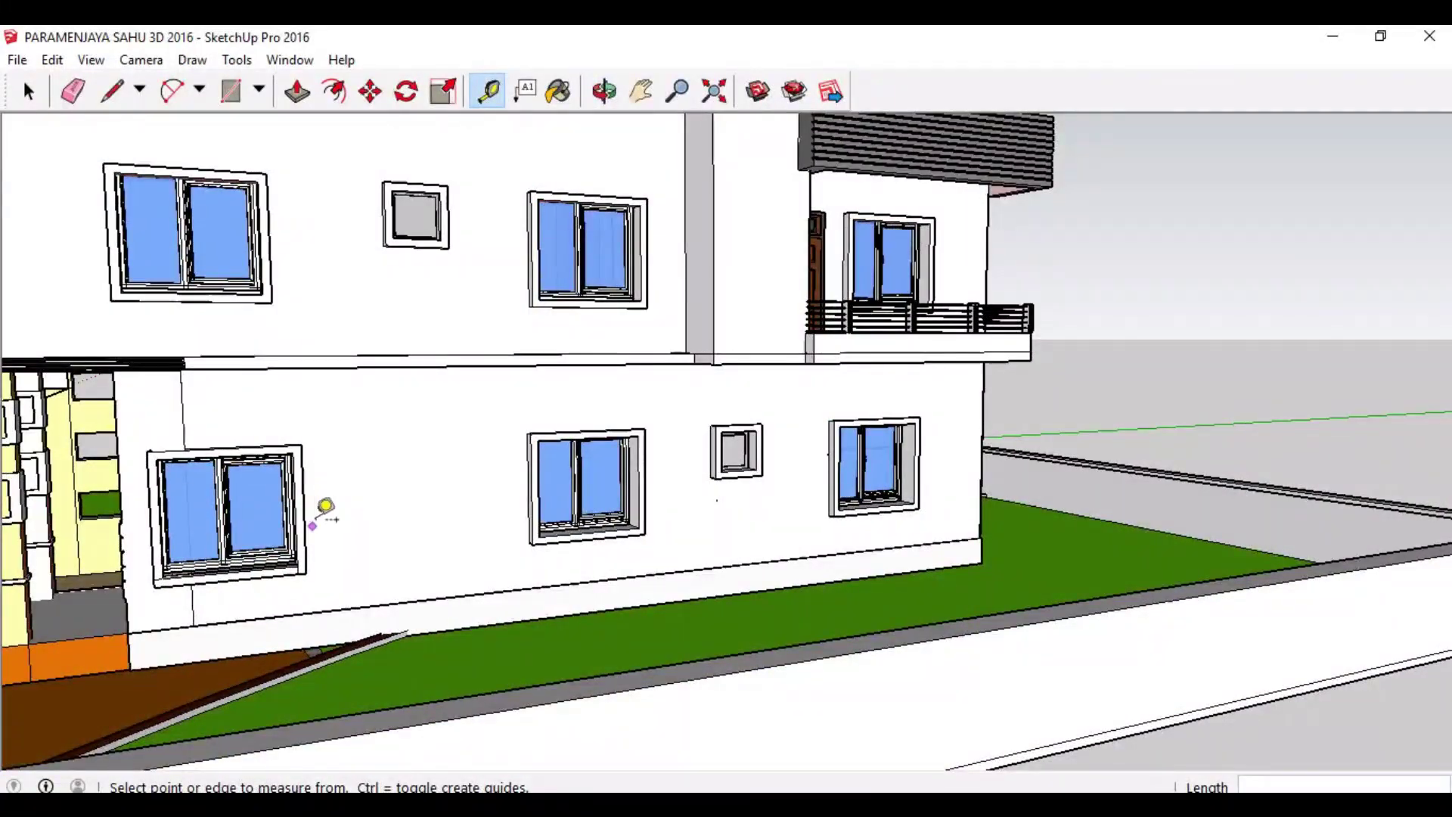
pyautogui.scroll(-5, 296, 447)
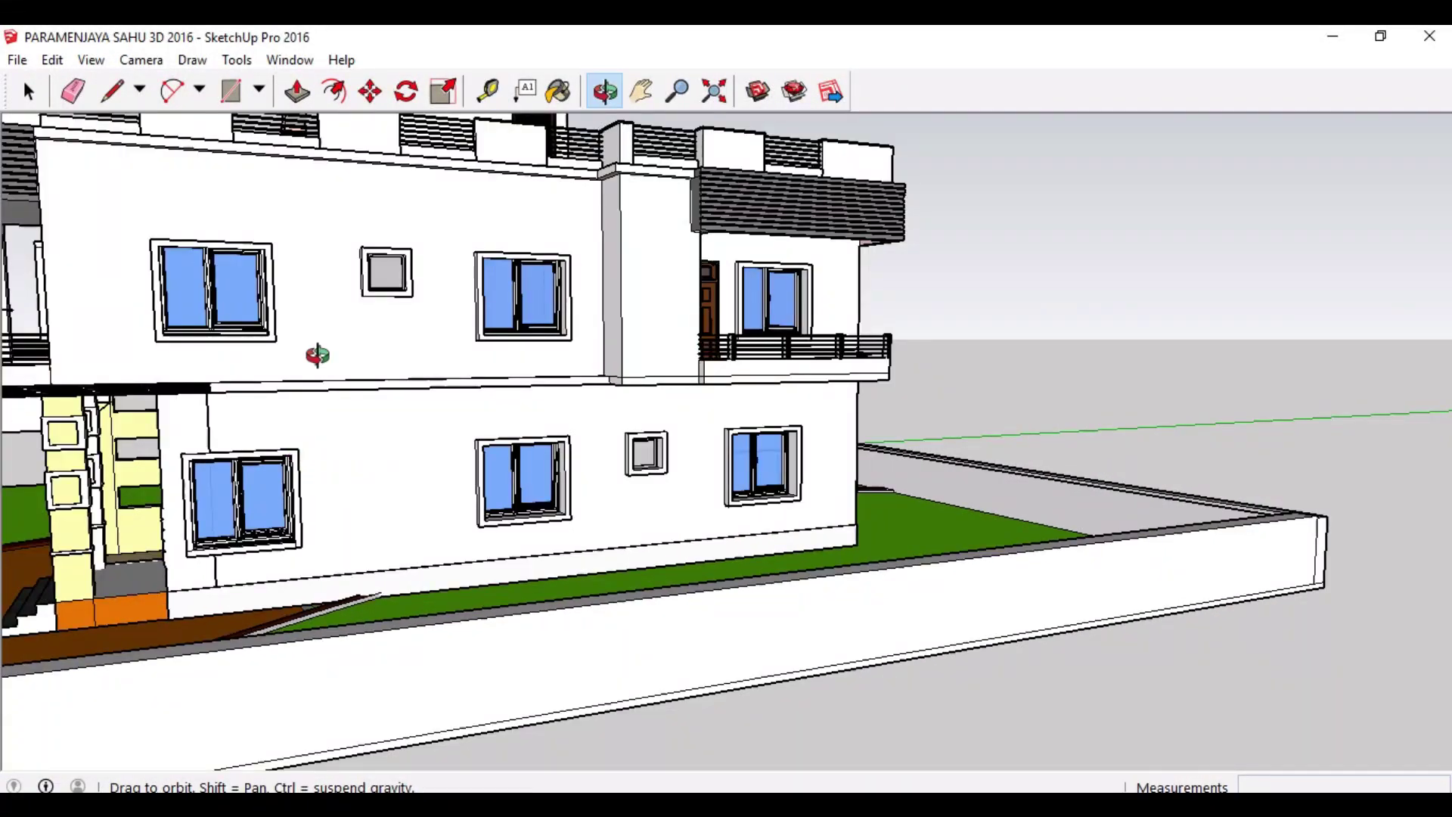
pyautogui.moveTo(317, 350); pyautogui.dragTo(163, 414, button='middle')
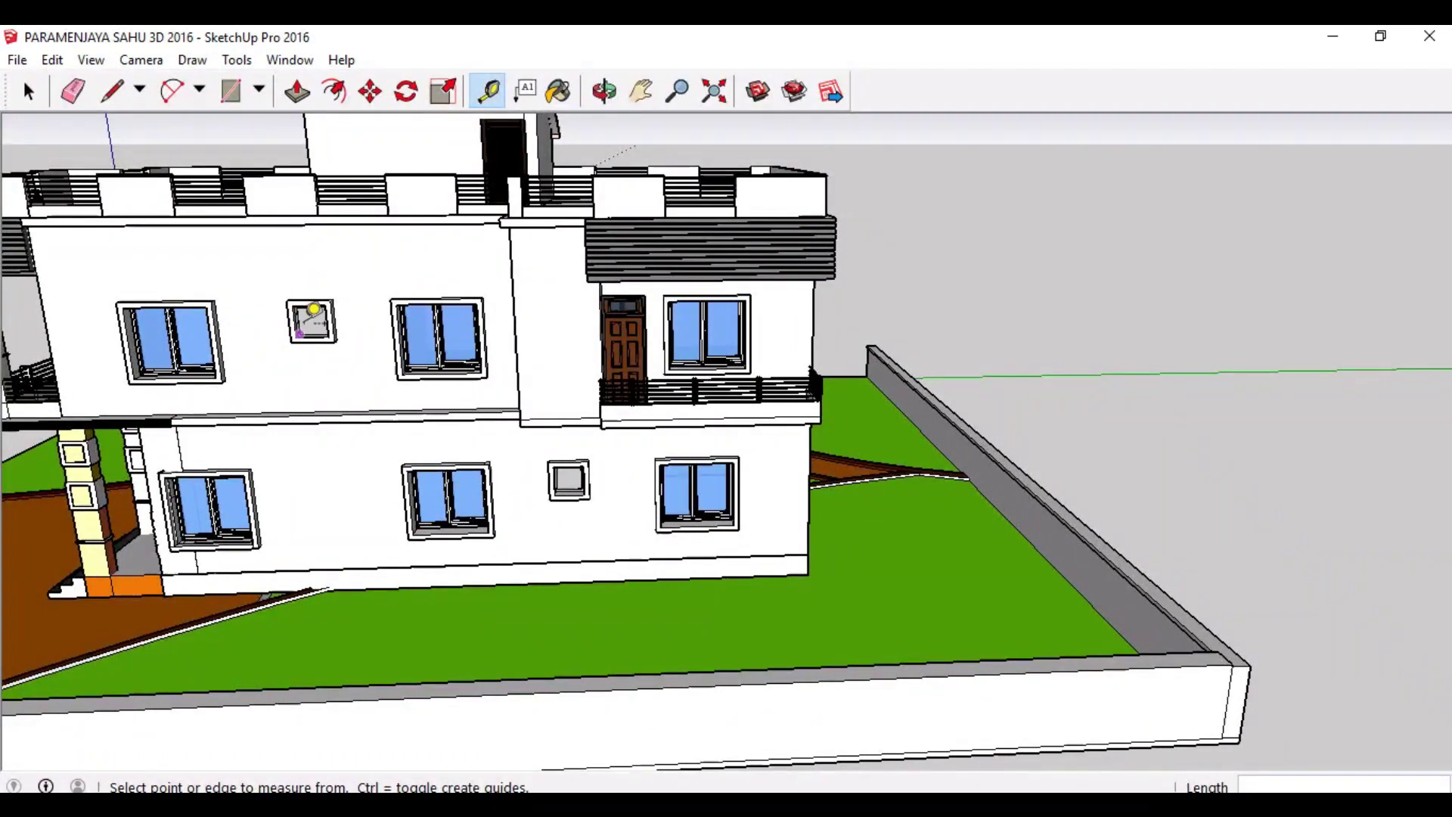
pyautogui.scroll(4, 696, 339)
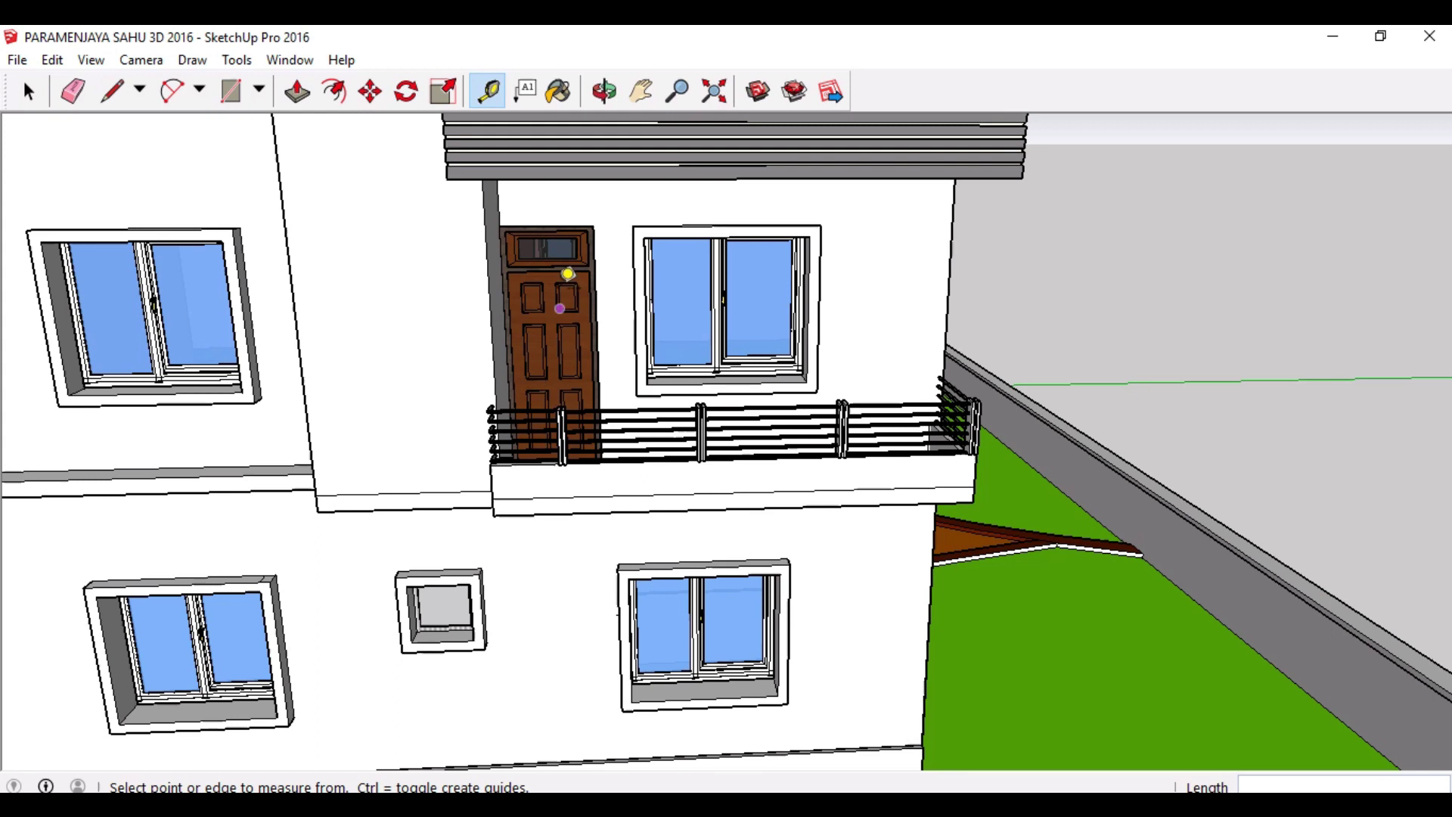
# Step: Return to Select and zoom out along the side wall to a low frontal view
pyautogui.press('space')
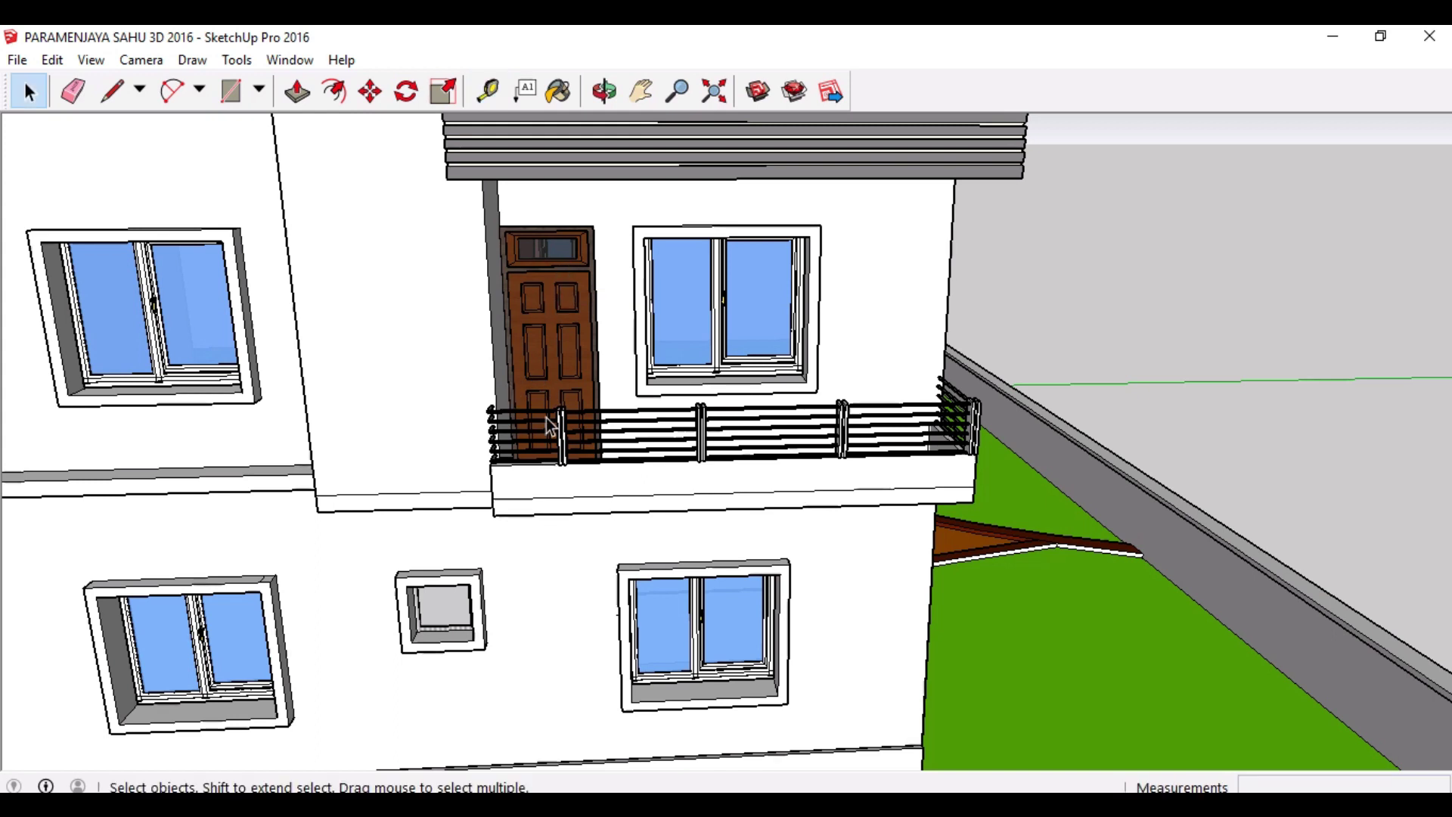
pyautogui.scroll(-5, 592, 350)
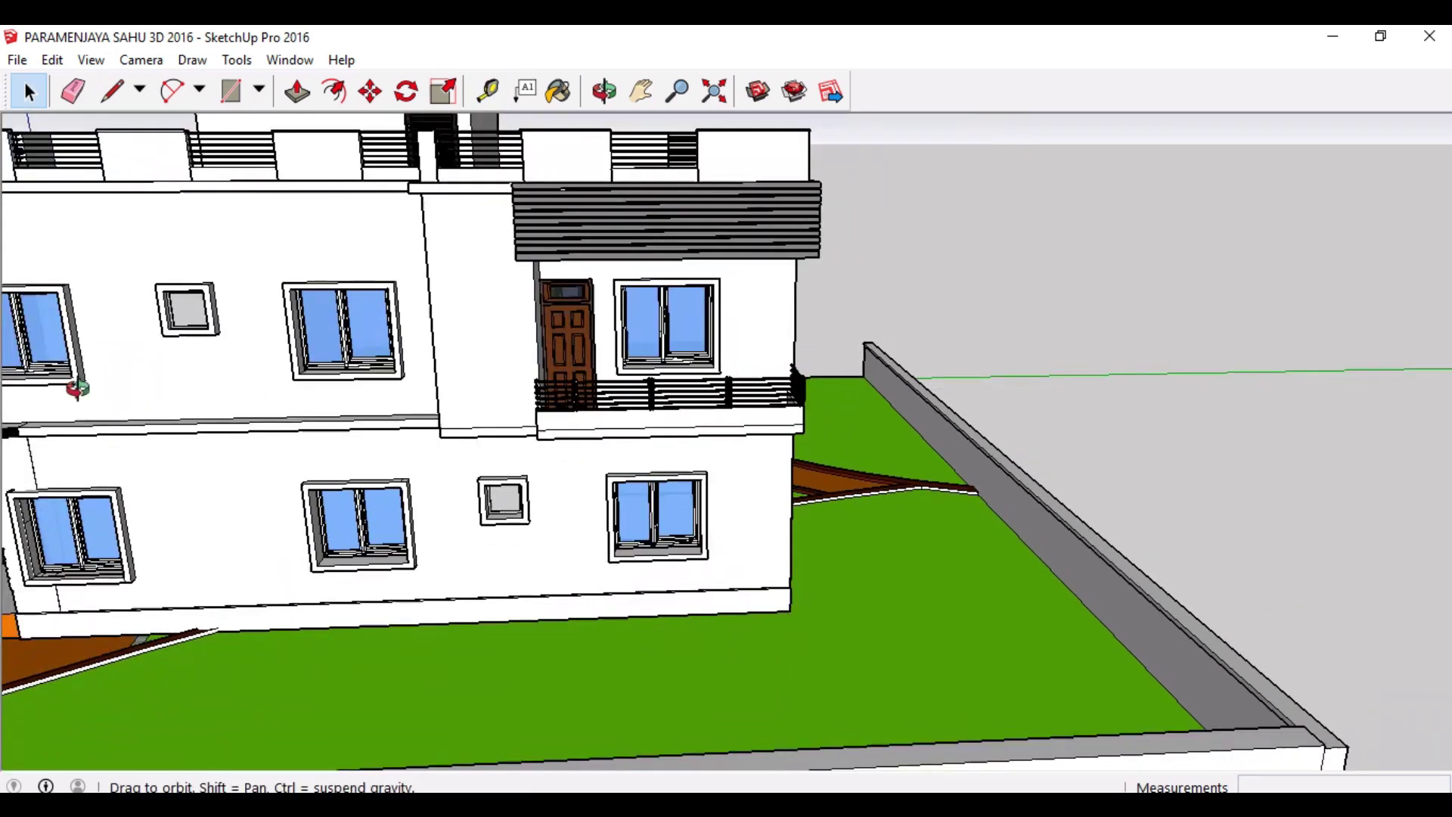
pyautogui.moveTo(71, 378); pyautogui.dragTo(365, 401, button='middle')
pyautogui.moveTo(121, 373); pyautogui.dragTo(494, 389, button='middle')
pyautogui.scroll(-2, 493, 389)
pyautogui.moveTo(536, 551); pyautogui.dragTo(551, 433, button='middle')
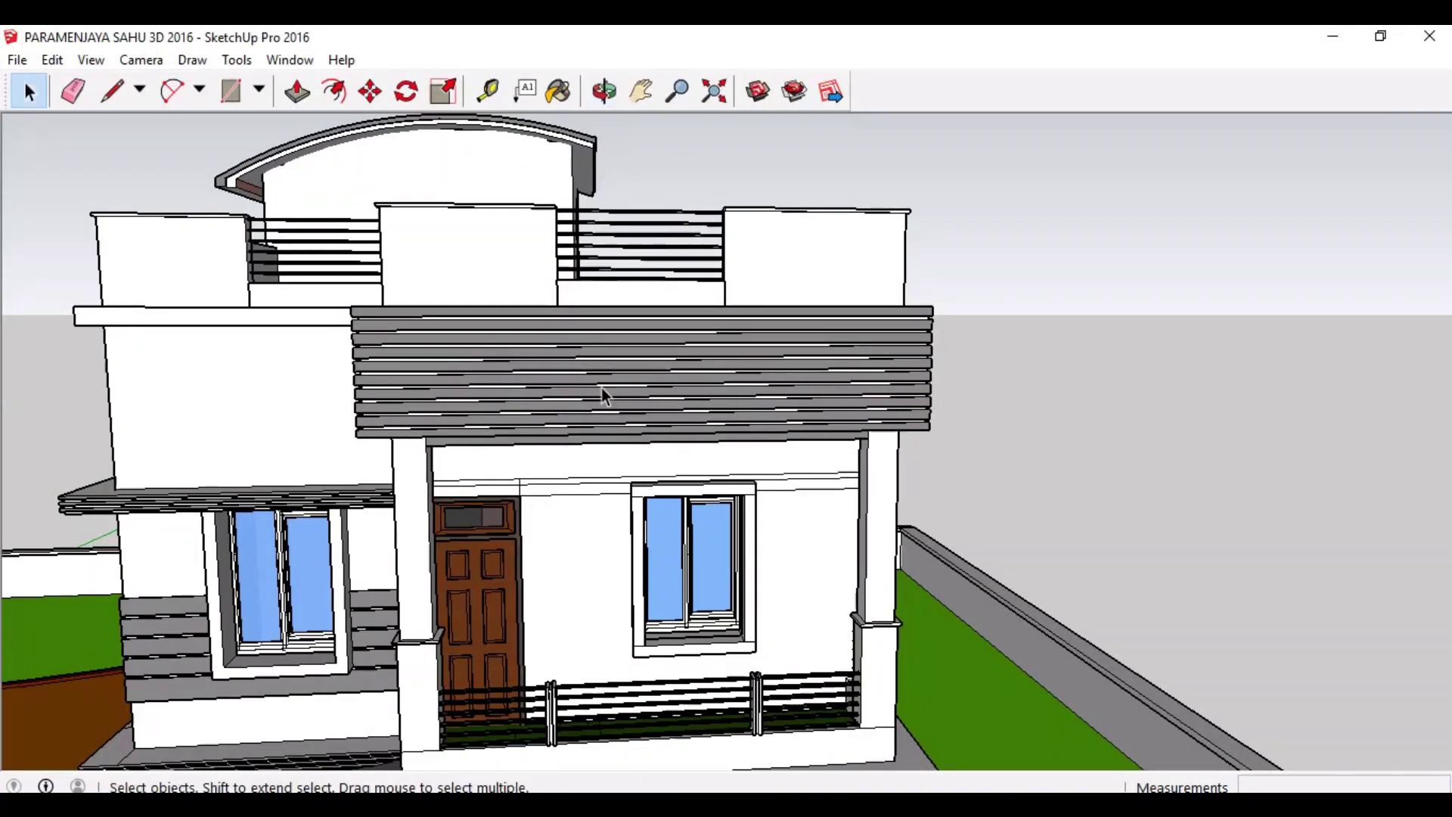
# Step: Orbit up around the corner of the slatted slab and louvred band
pyautogui.moveTo(443, 384); pyautogui.dragTo(704, 484, button='middle')
pyautogui.scroll(10, 702, 485)
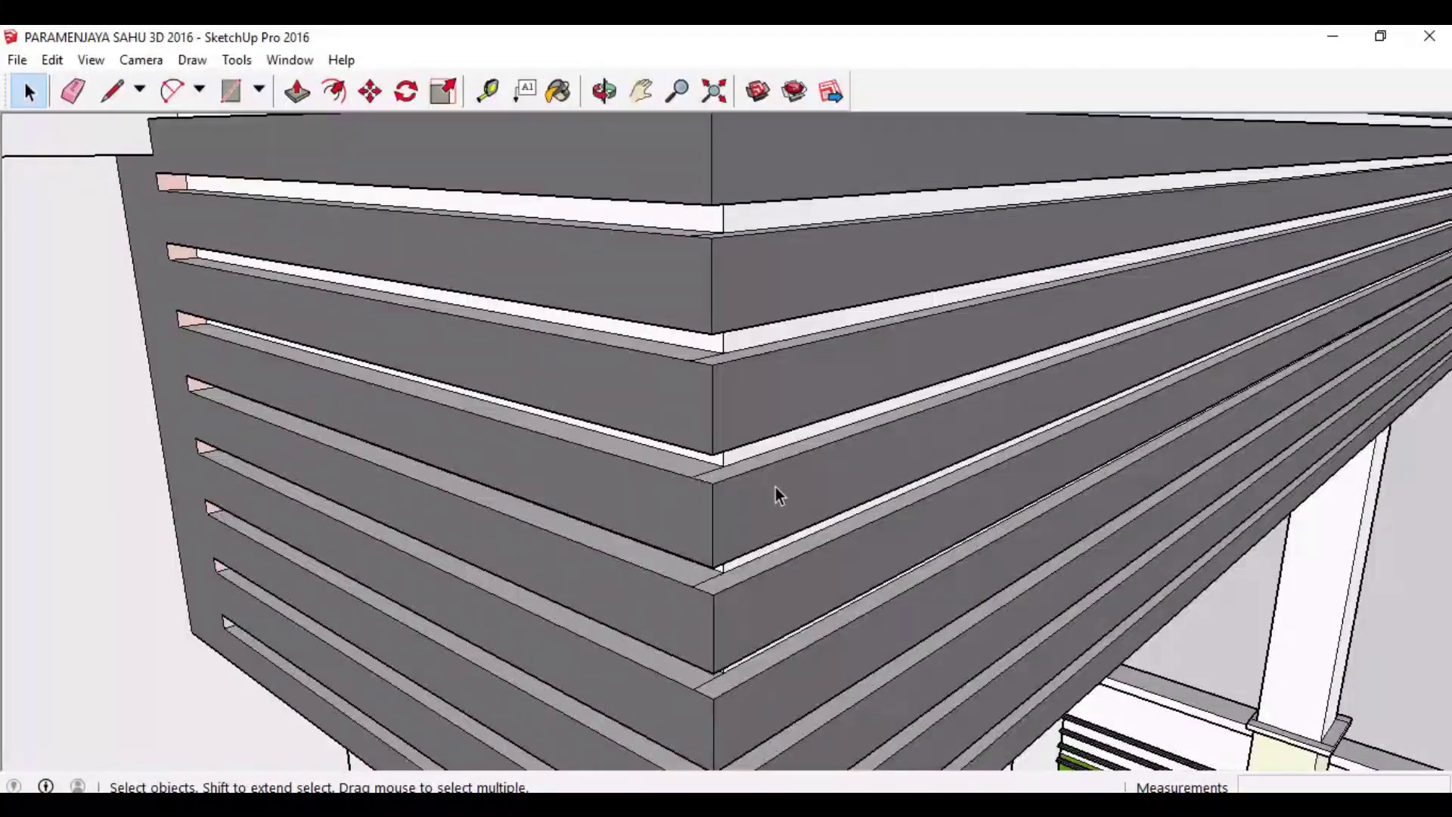
pyautogui.moveTo(779, 496); pyautogui.dragTo(502, 461, button='middle')
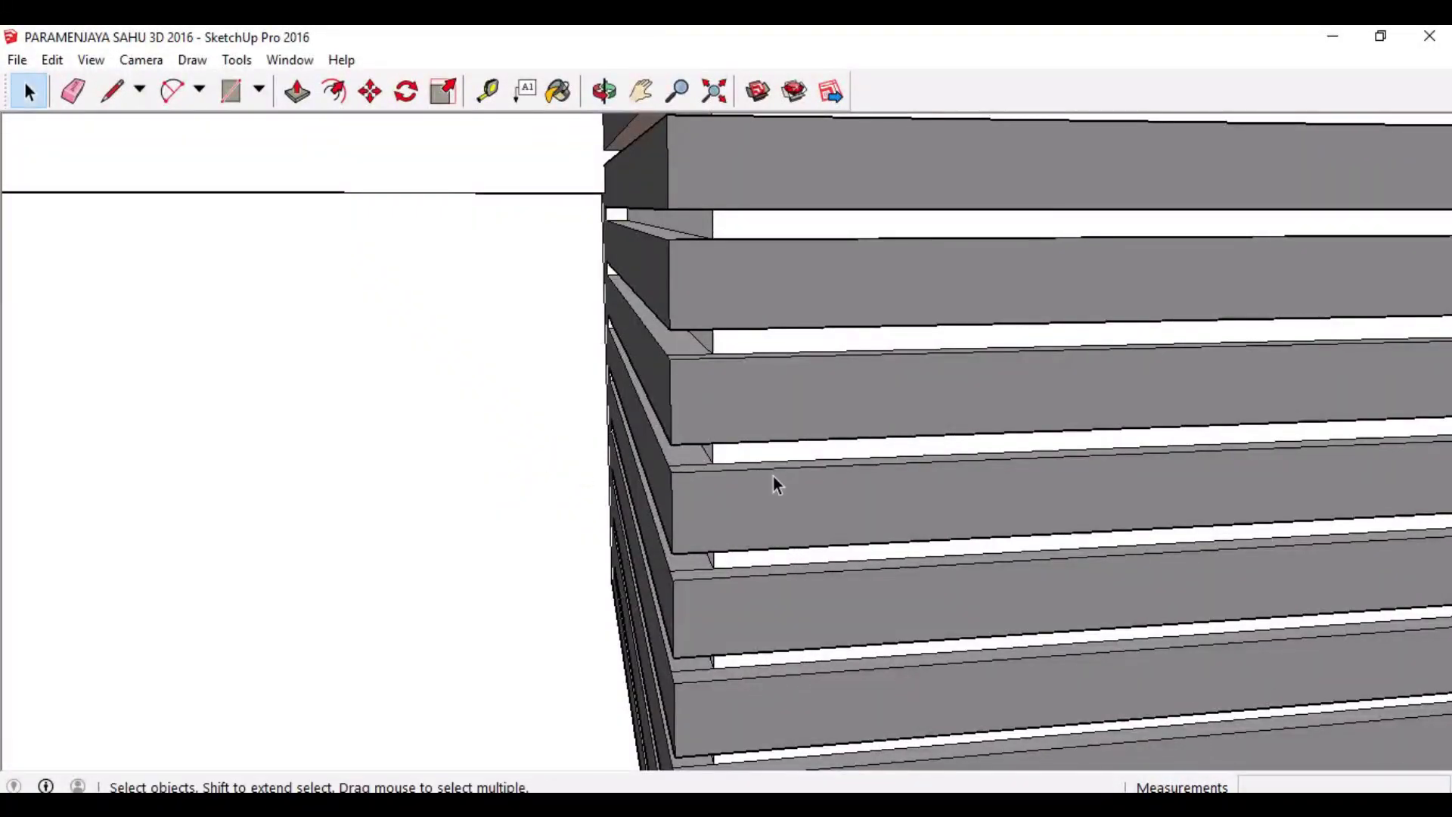
pyautogui.scroll(-8, 773, 475)
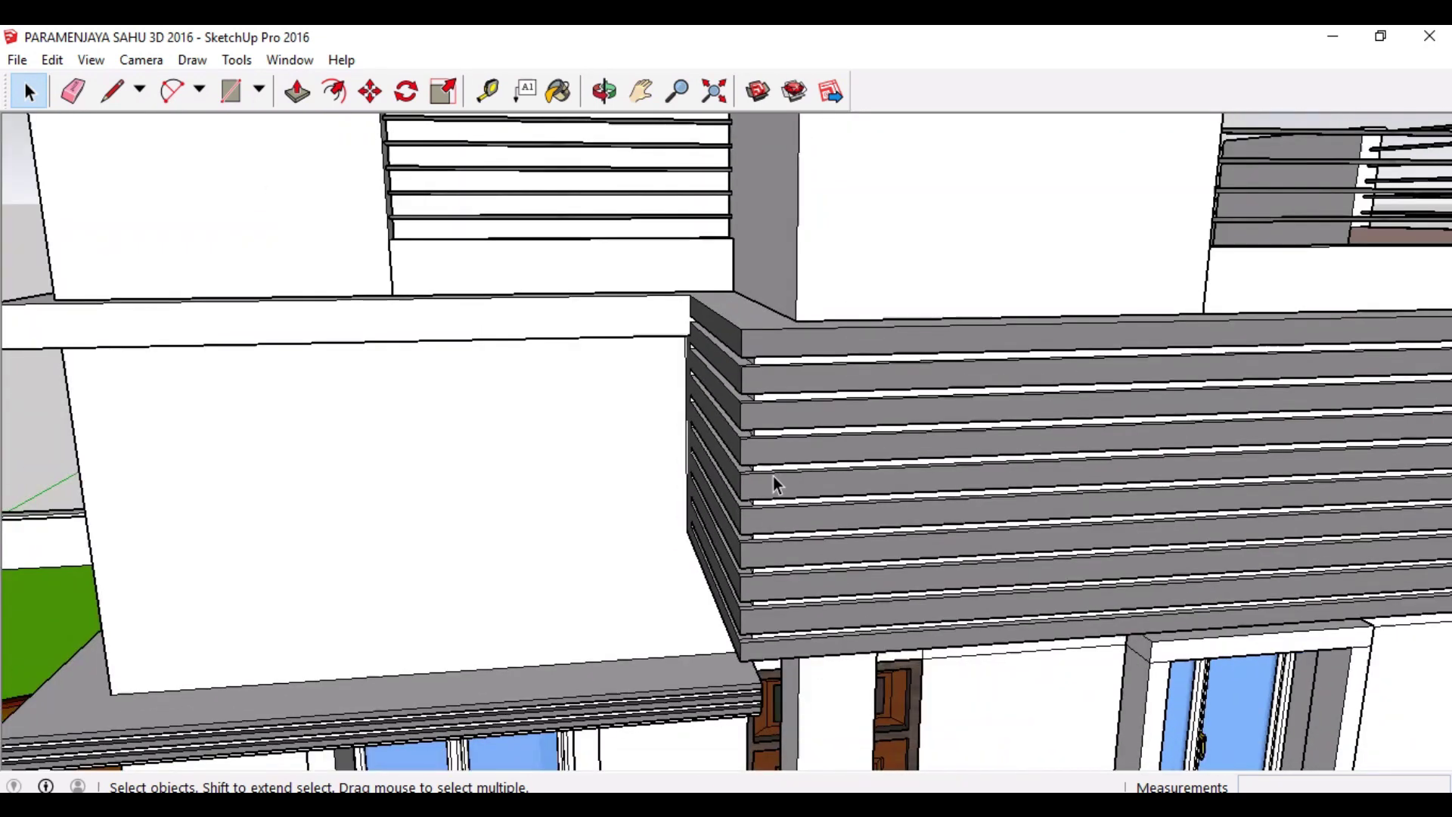
pyautogui.moveTo(802, 546); pyautogui.dragTo(720, 466, button='middle')
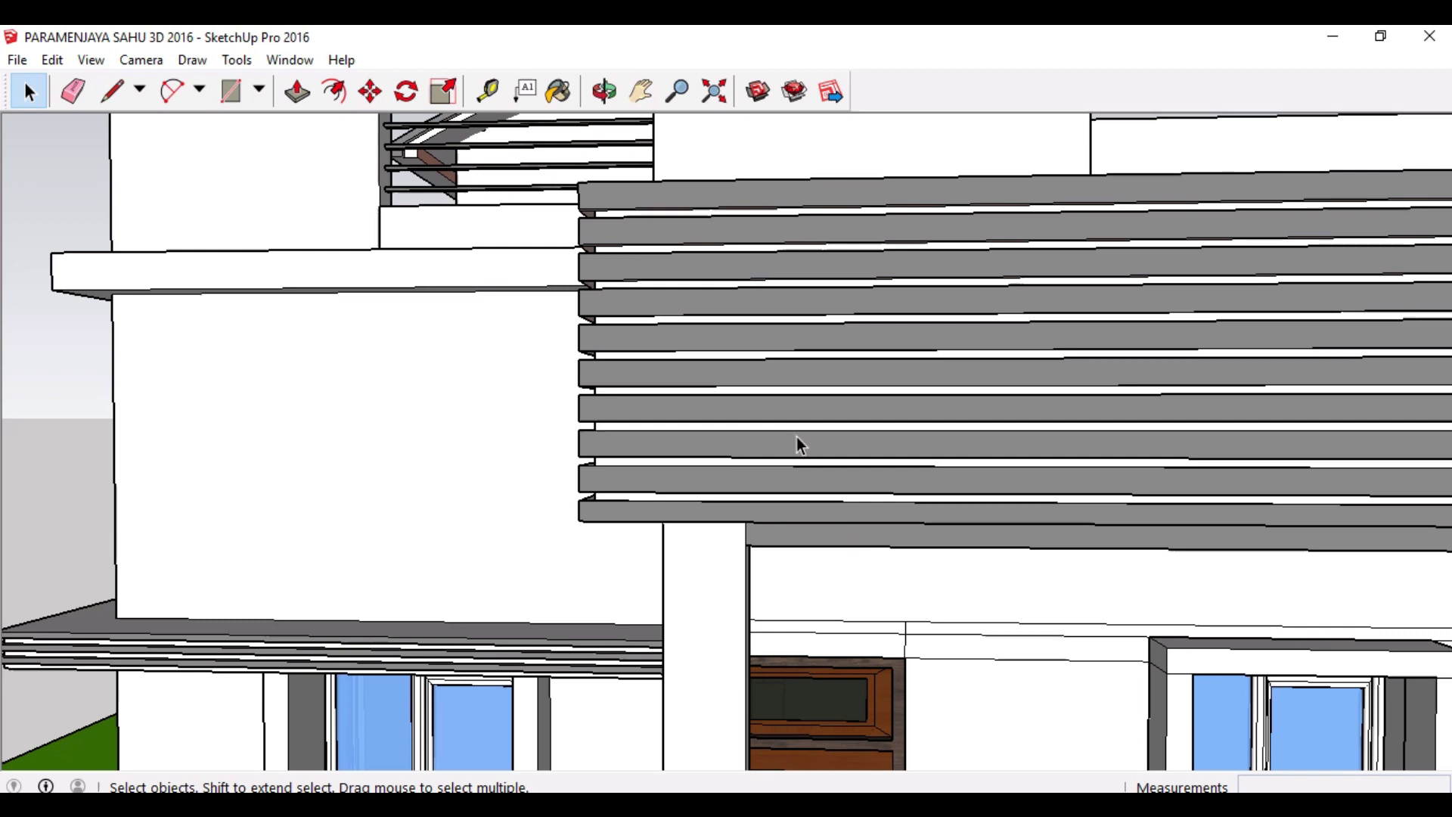
pyautogui.scroll(-6, 805, 424)
# Step: Pull back to show the flat roof terrace with its parapets and bar railings
pyautogui.moveTo(1299, 434); pyautogui.dragTo(879, 495, button='middle')
pyautogui.scroll(3, 732, 455)
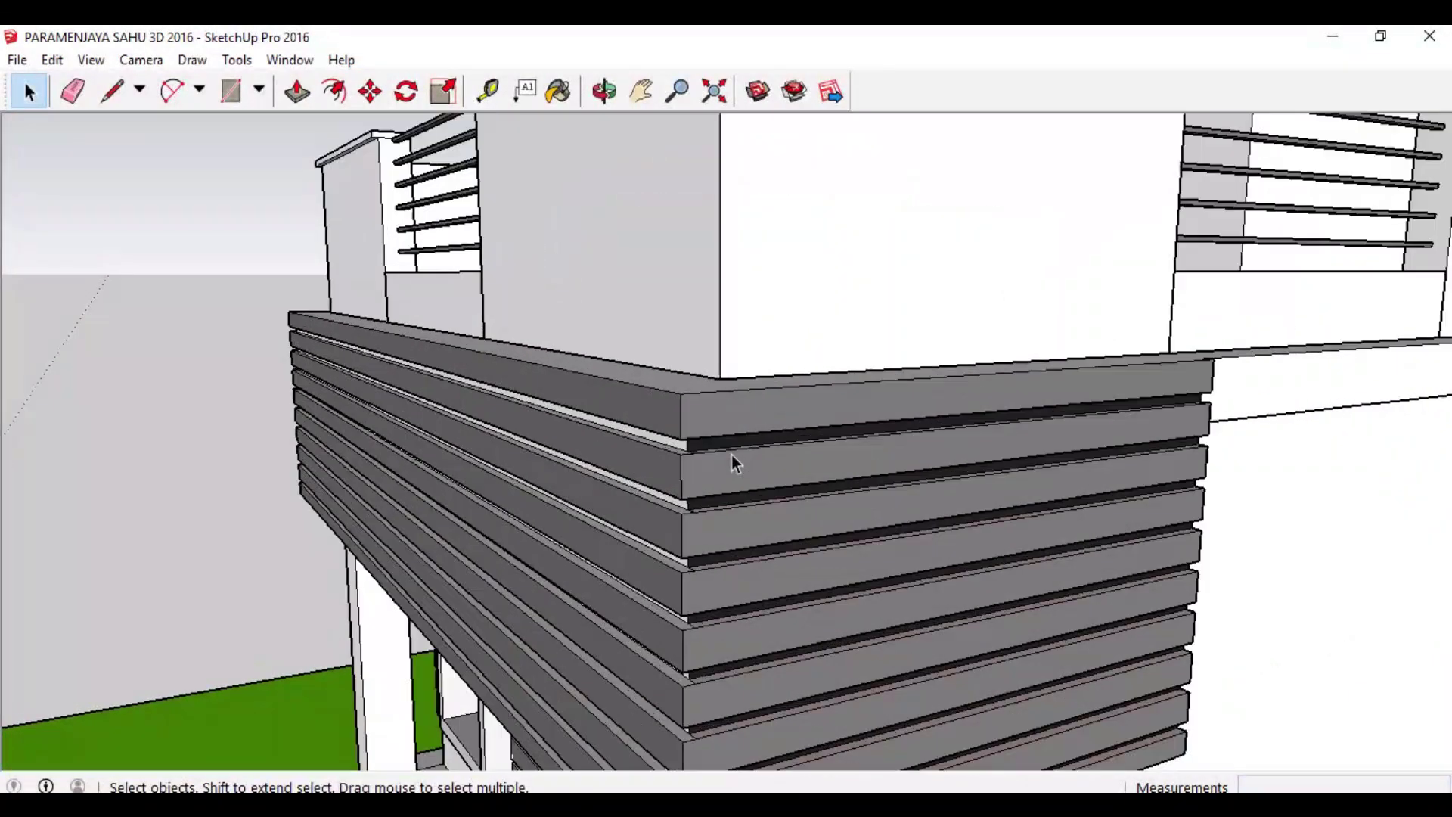
pyautogui.scroll(2, 732, 455)
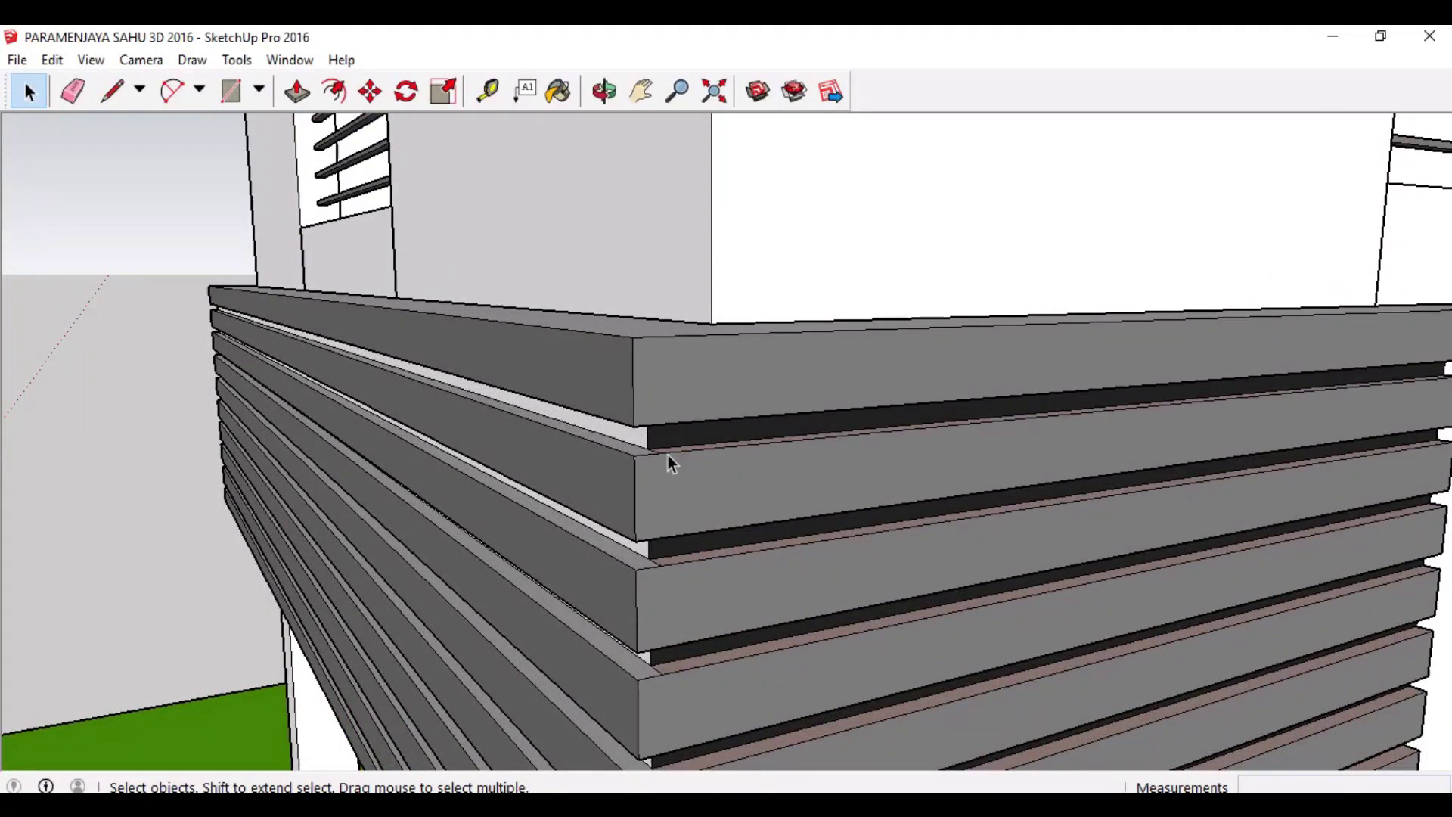
pyautogui.moveTo(671, 463); pyautogui.dragTo(679, 374, button='middle')
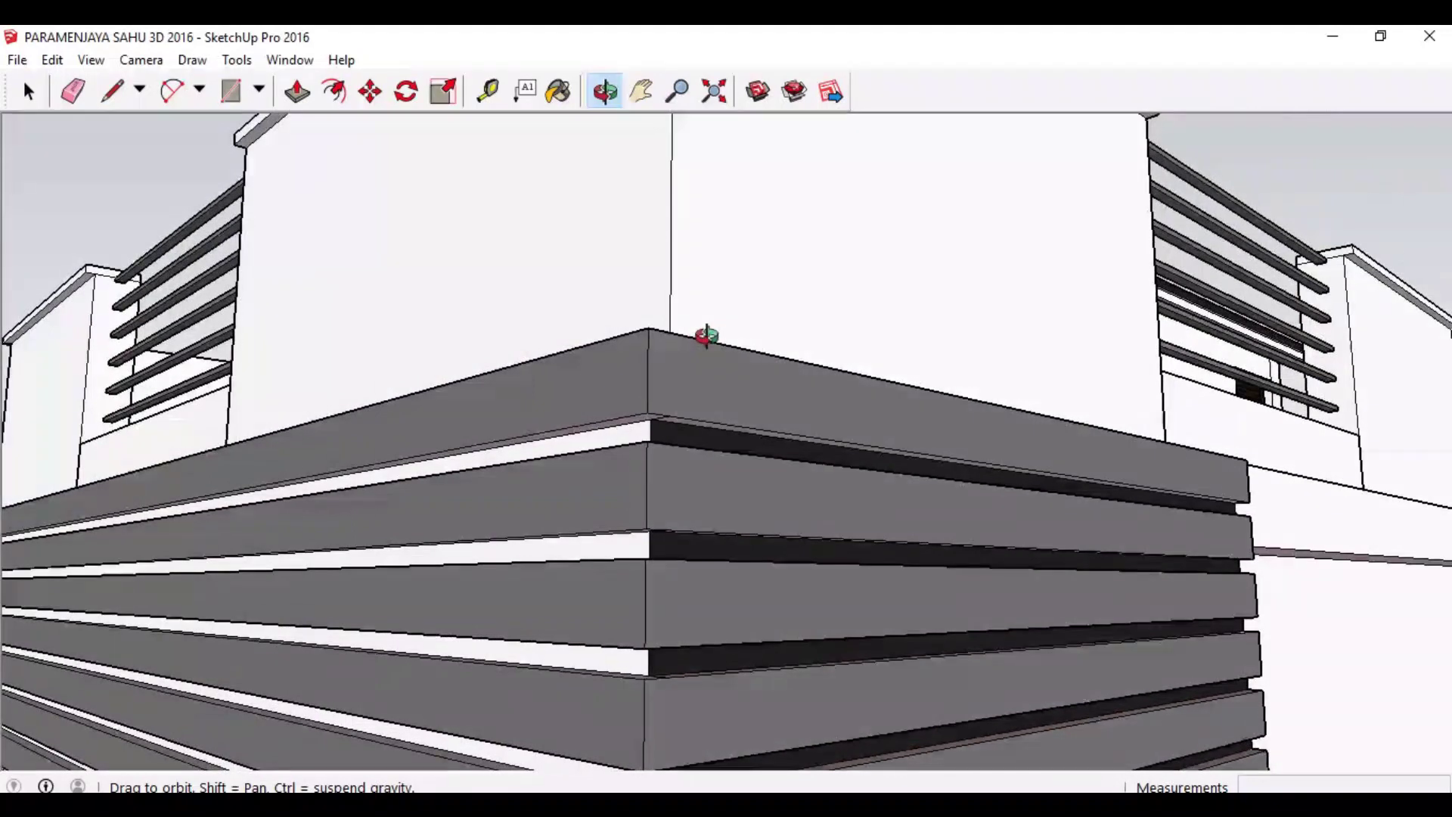
pyautogui.press('space')
pyautogui.scroll(-8, 676, 438)
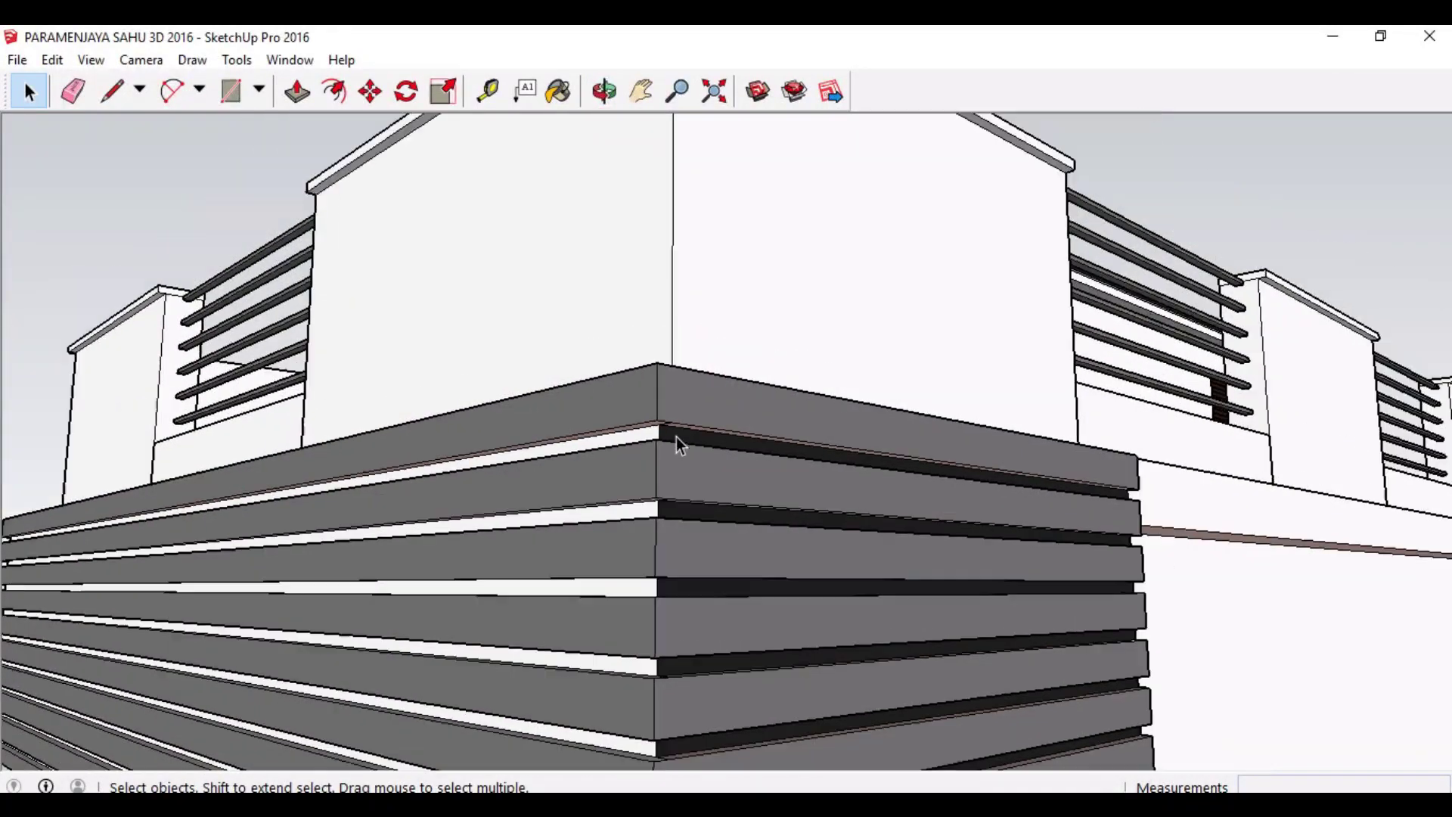
# Step: Orbit over the roof terrace and along the front parapet toward the rooftop room
pyautogui.moveTo(865, 421); pyautogui.dragTo(690, 525, button='middle')
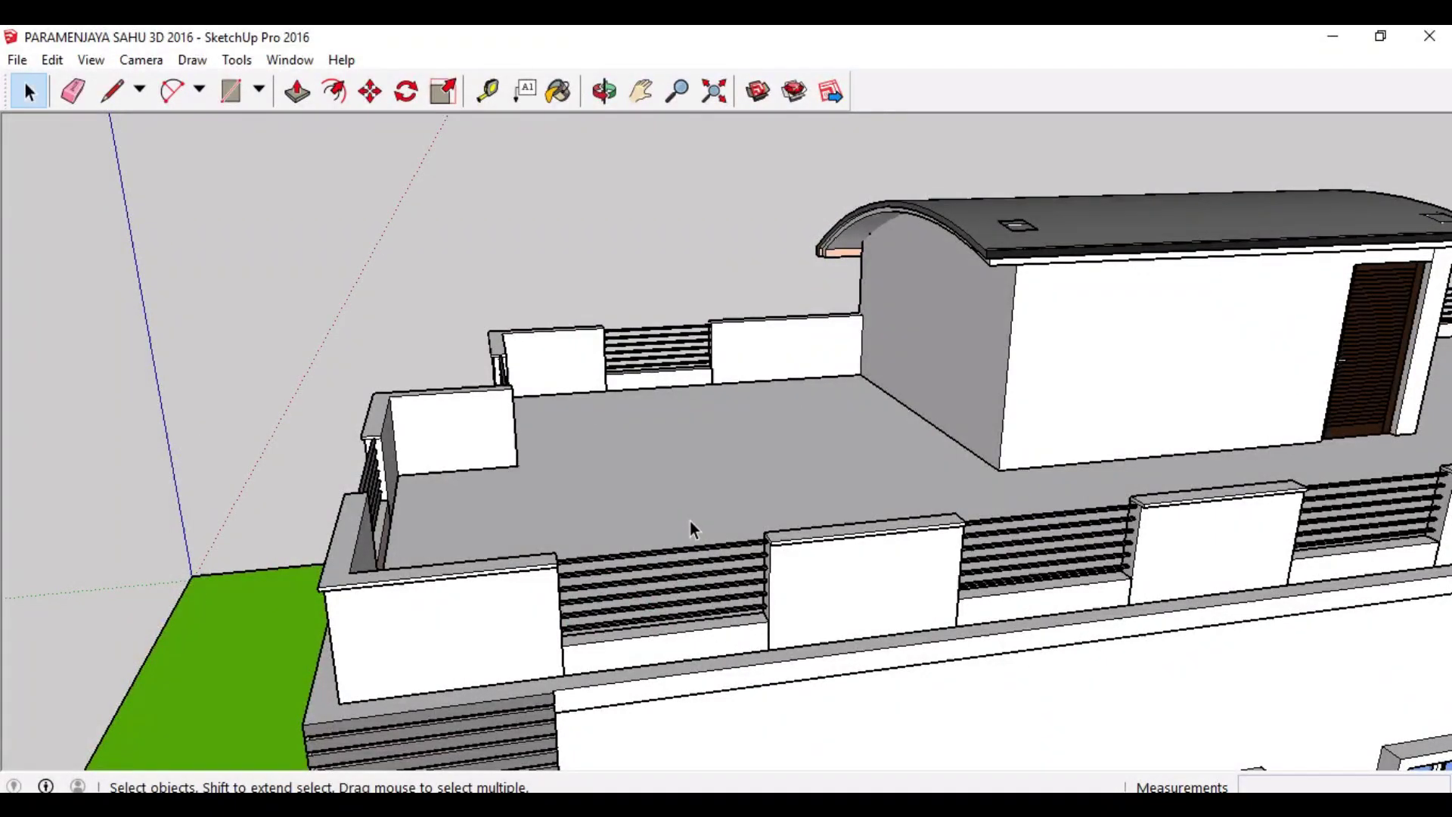
pyautogui.moveTo(868, 545); pyautogui.dragTo(598, 581, button='middle')
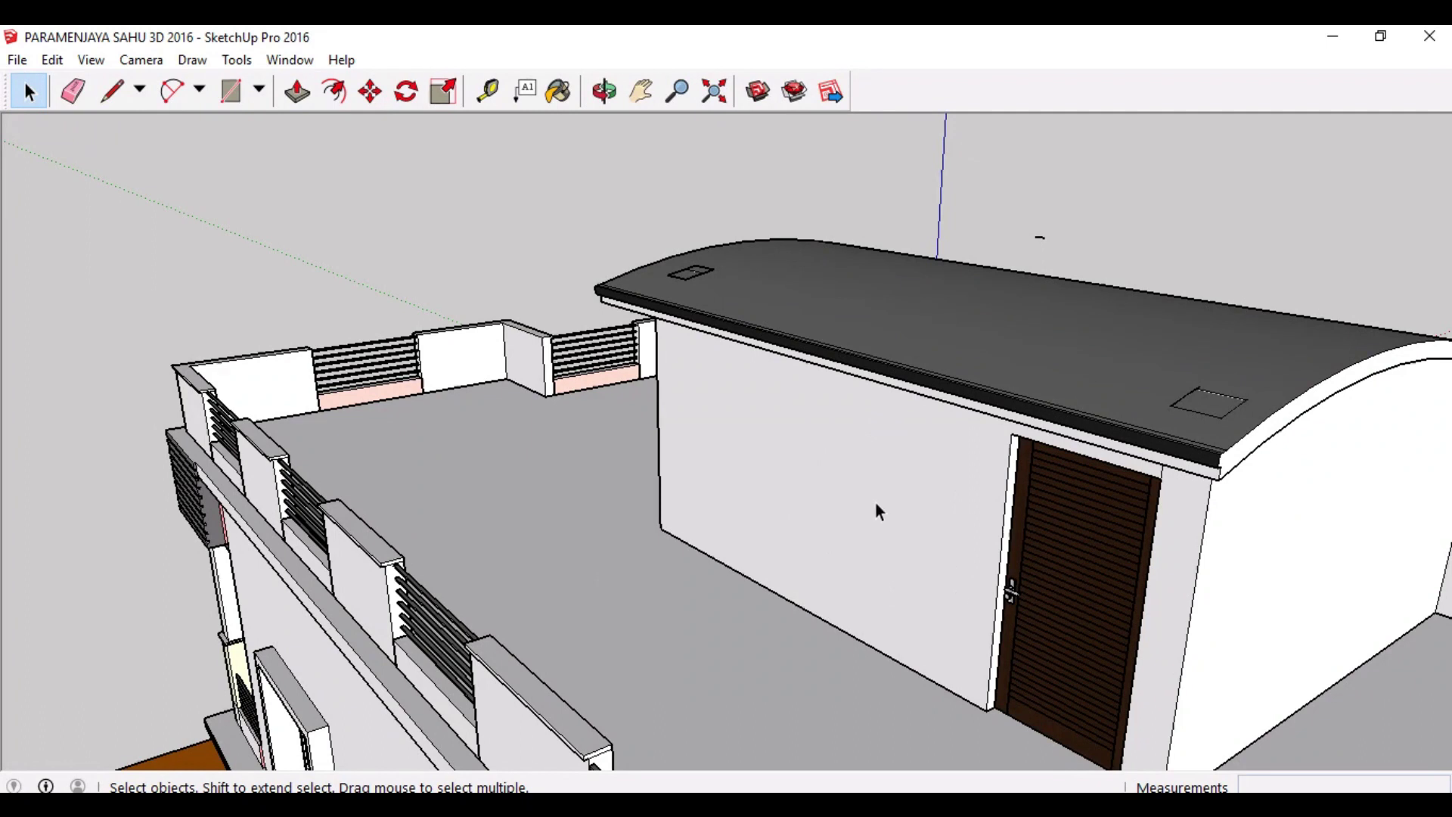
pyautogui.moveTo(916, 659); pyautogui.dragTo(962, 610, button='middle')
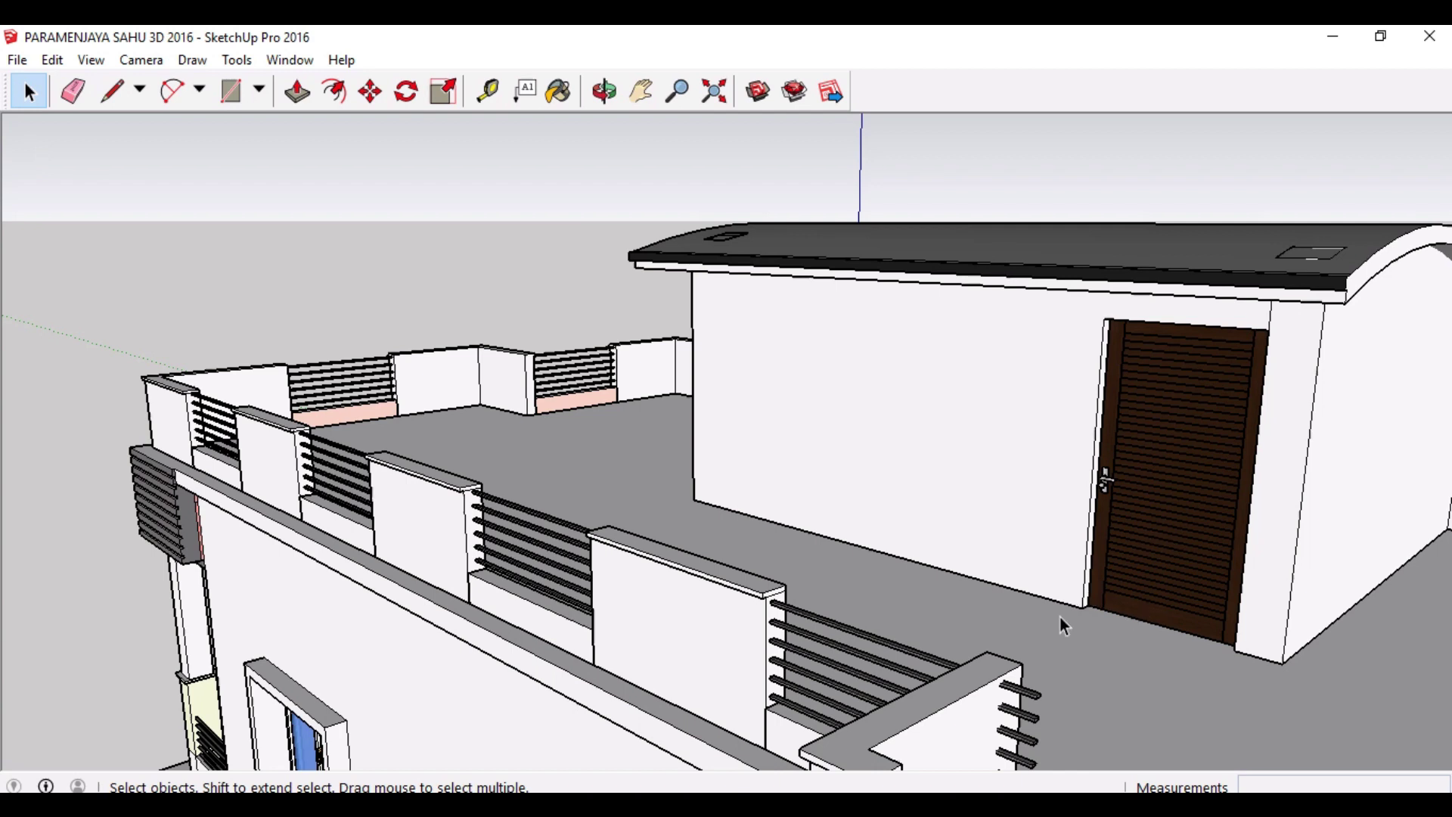
pyautogui.moveTo(966, 579); pyautogui.dragTo(1280, 616, button='middle')
pyautogui.moveTo(621, 485); pyautogui.dragTo(1019, 534, button='middle')
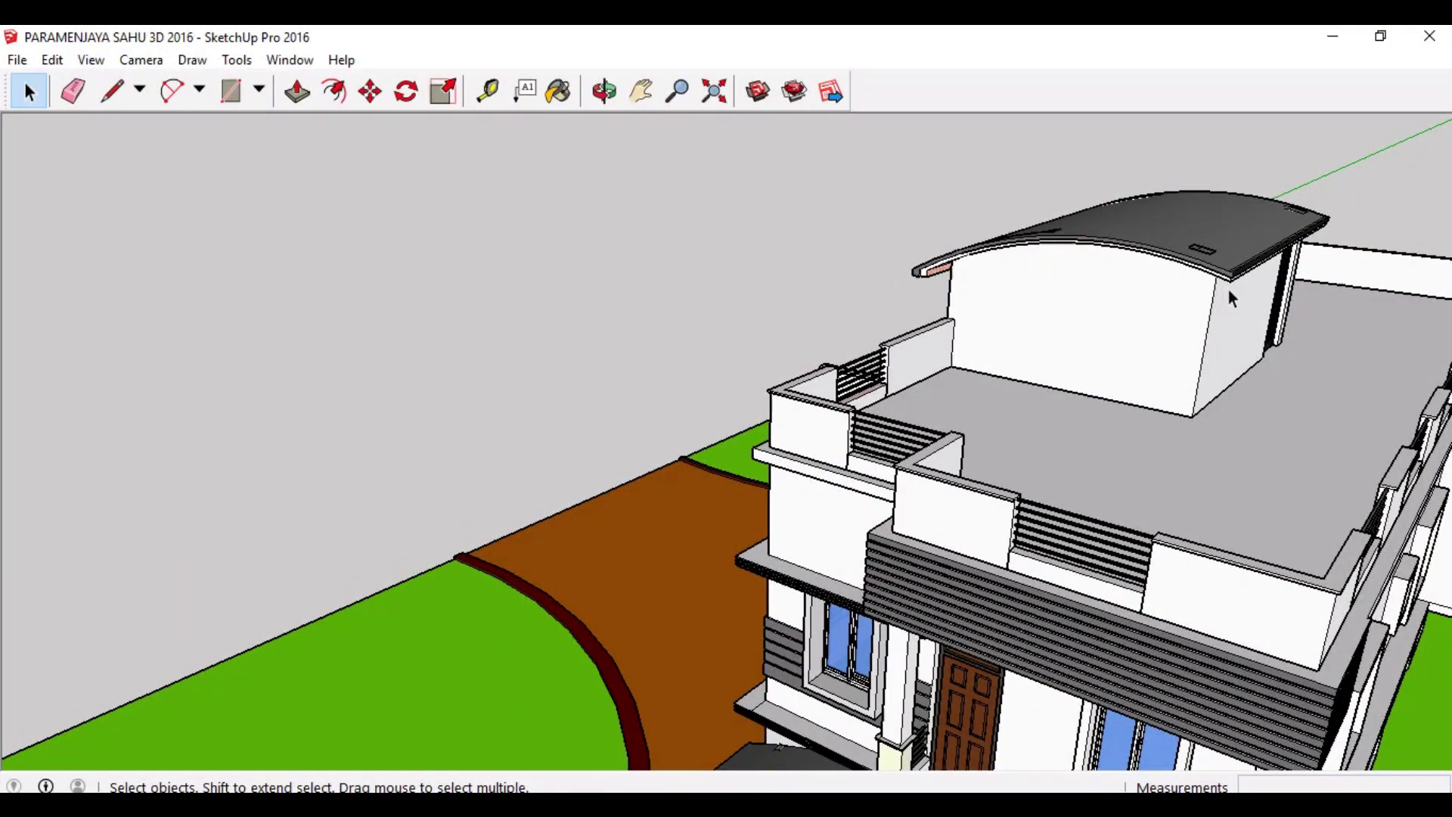
# Step: Zoom in on the stair room's curved dark-grey roof above the lawn
pyautogui.moveTo(1224, 315); pyautogui.dragTo(984, 303, button='middle')
pyautogui.scroll(3, 1053, 162)
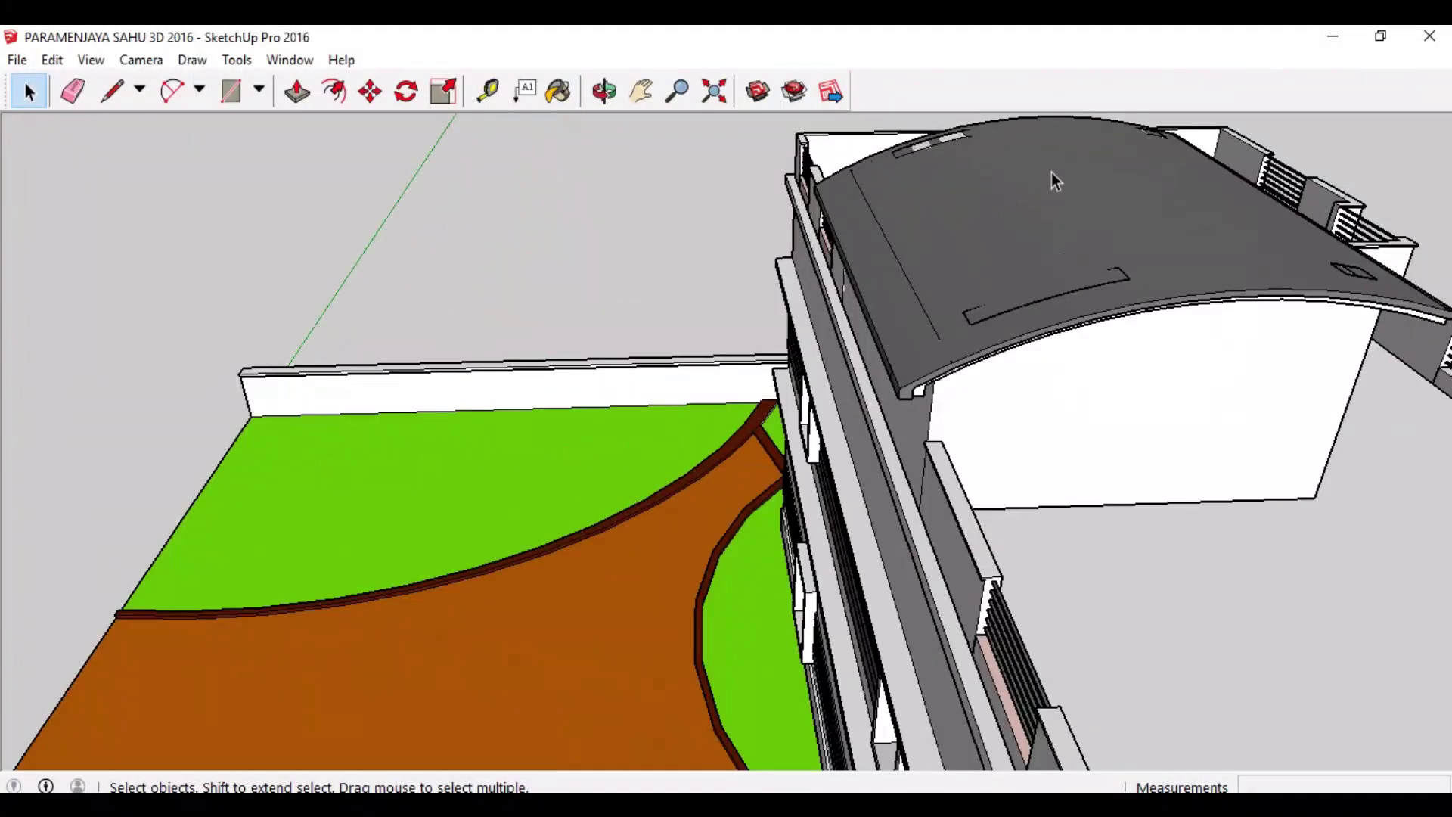
pyautogui.scroll(3, 1063, 227)
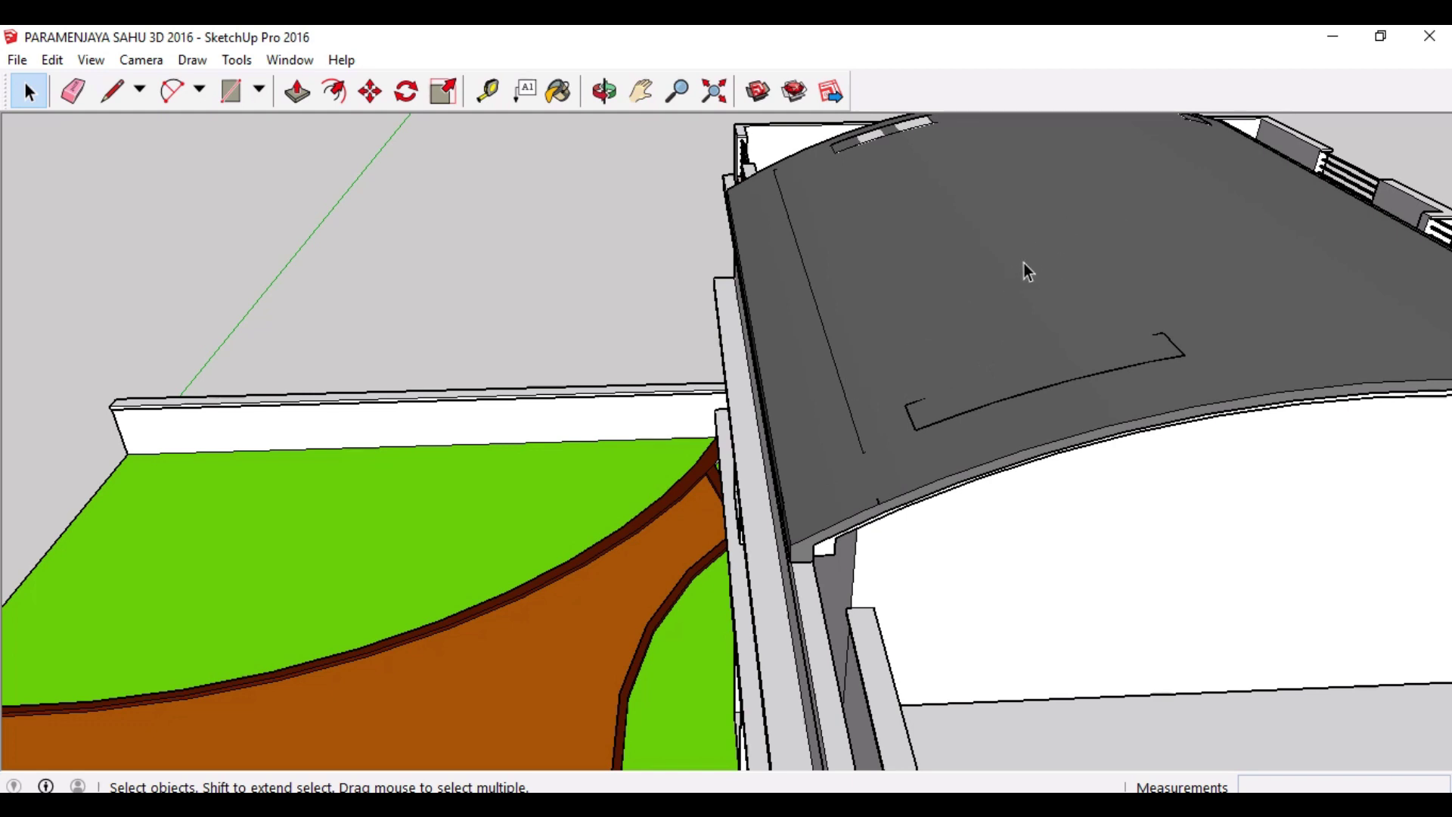
# Step: Zoom out and orbit at ground level around the whole house
pyautogui.scroll(-2, 1030, 266)
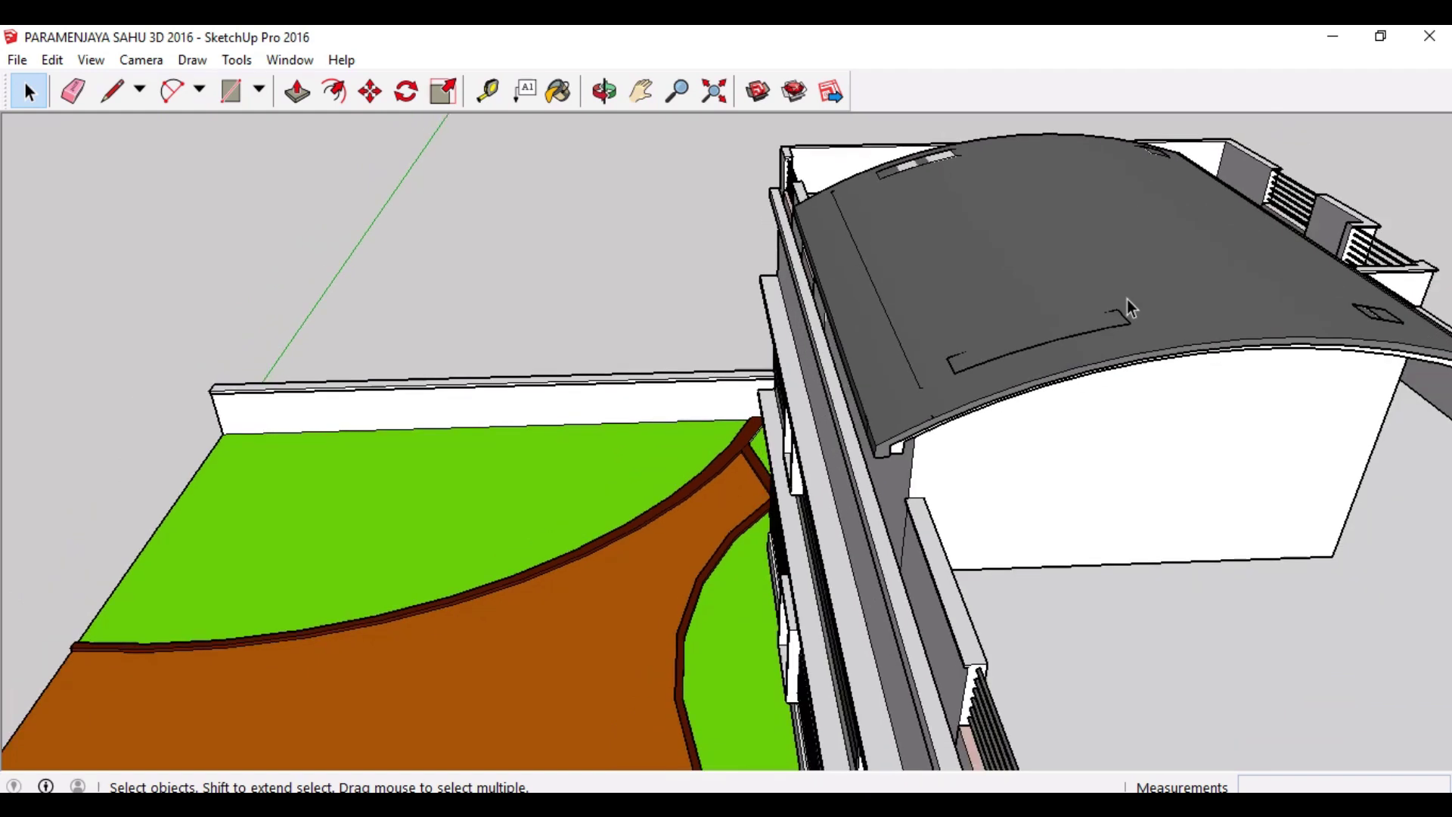
pyautogui.moveTo(774, 611); pyautogui.dragTo(763, 399, button='middle')
pyautogui.scroll(-5, 763, 393)
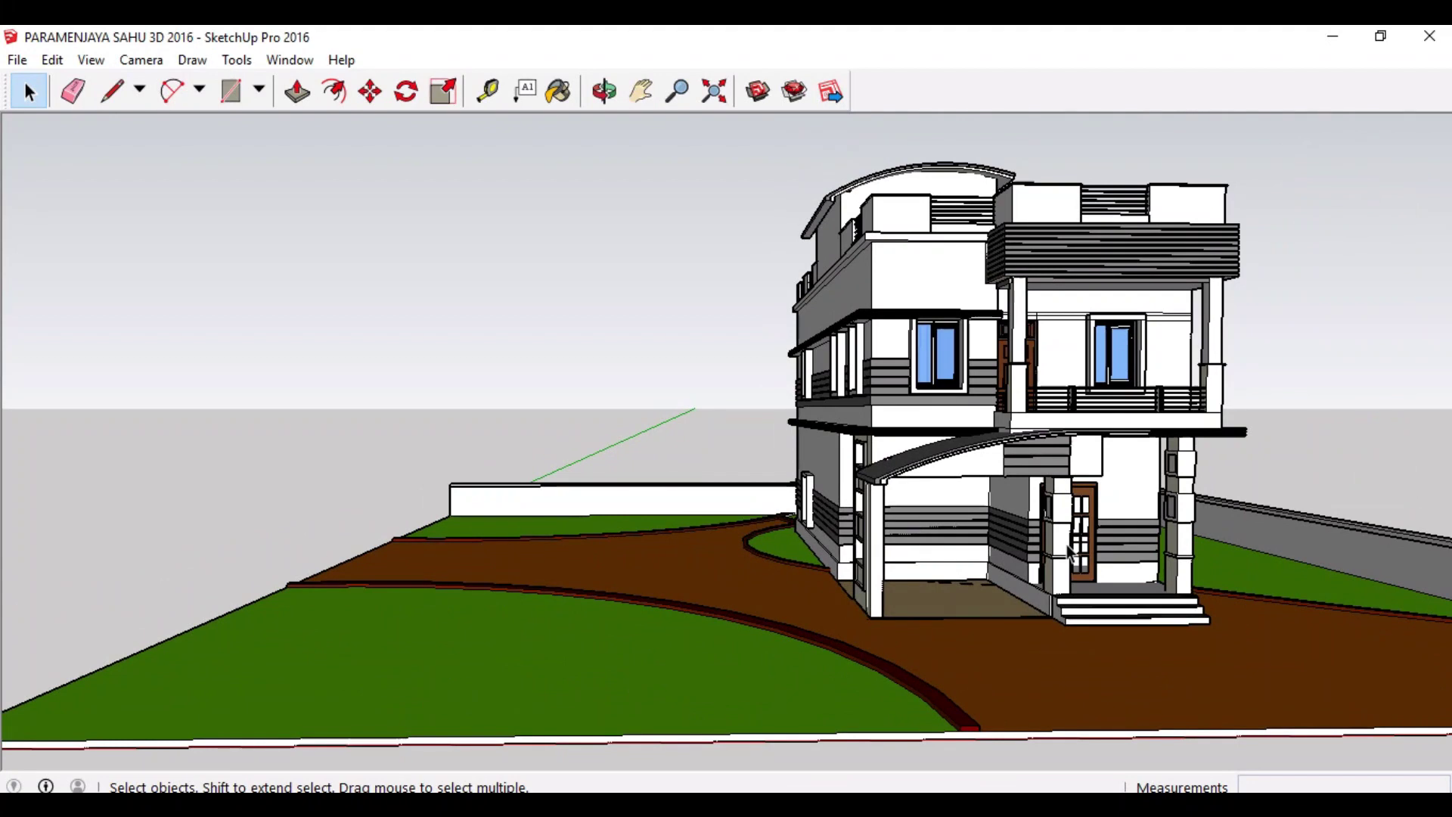
pyautogui.moveTo(1080, 540); pyautogui.dragTo(580, 534, button='middle')
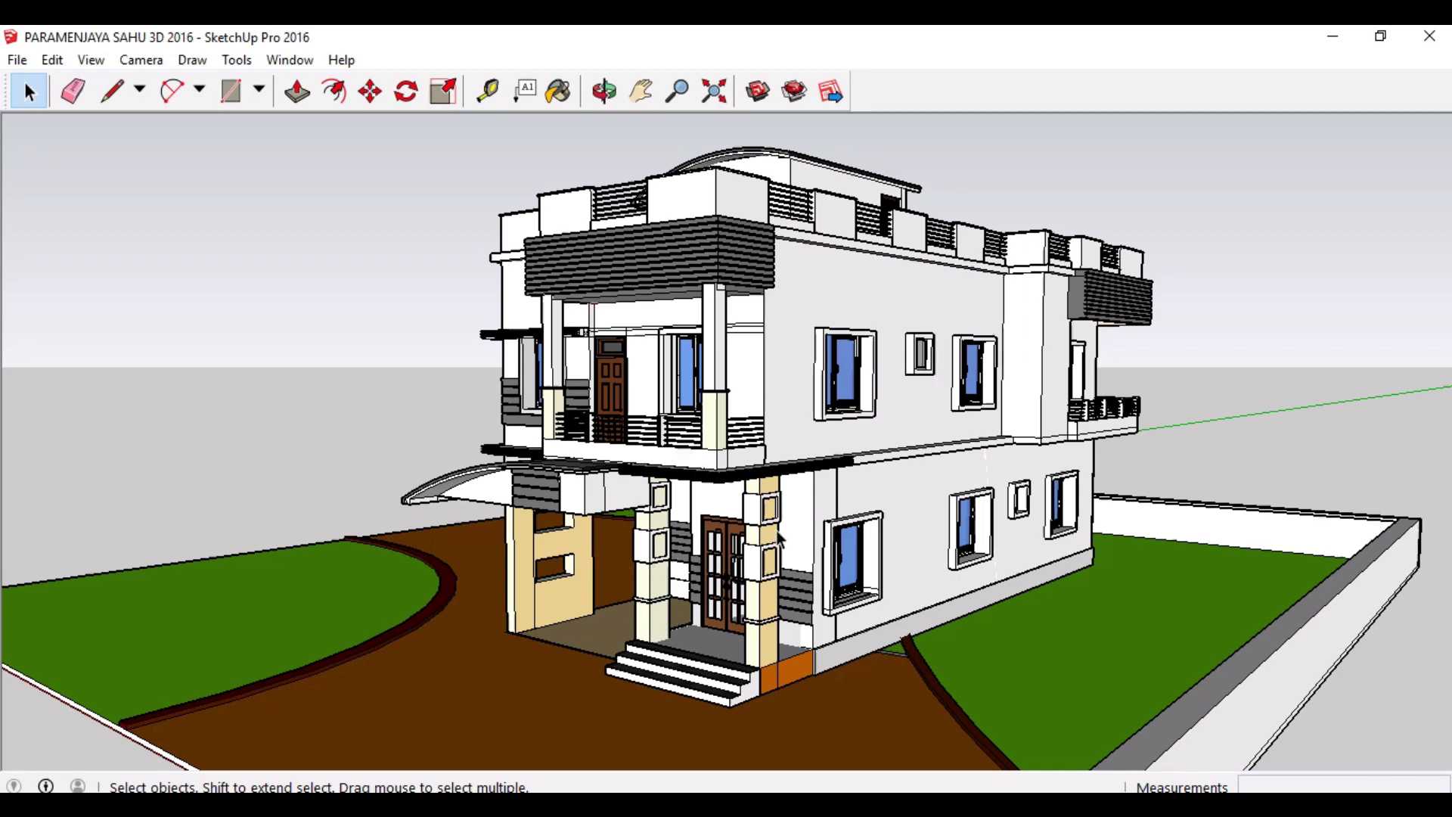
pyautogui.moveTo(795, 529)
pyautogui.mouseDown(button='middle')
pyautogui.moveTo(783, 557)
pyautogui.moveTo(766, 531)
pyautogui.mouseUp(button='middle')
# Step: Zoom on the pillars and side wall, then face the front porch and double door
pyautogui.scroll(5, 764, 529)
pyautogui.scroll(2, 764, 529)
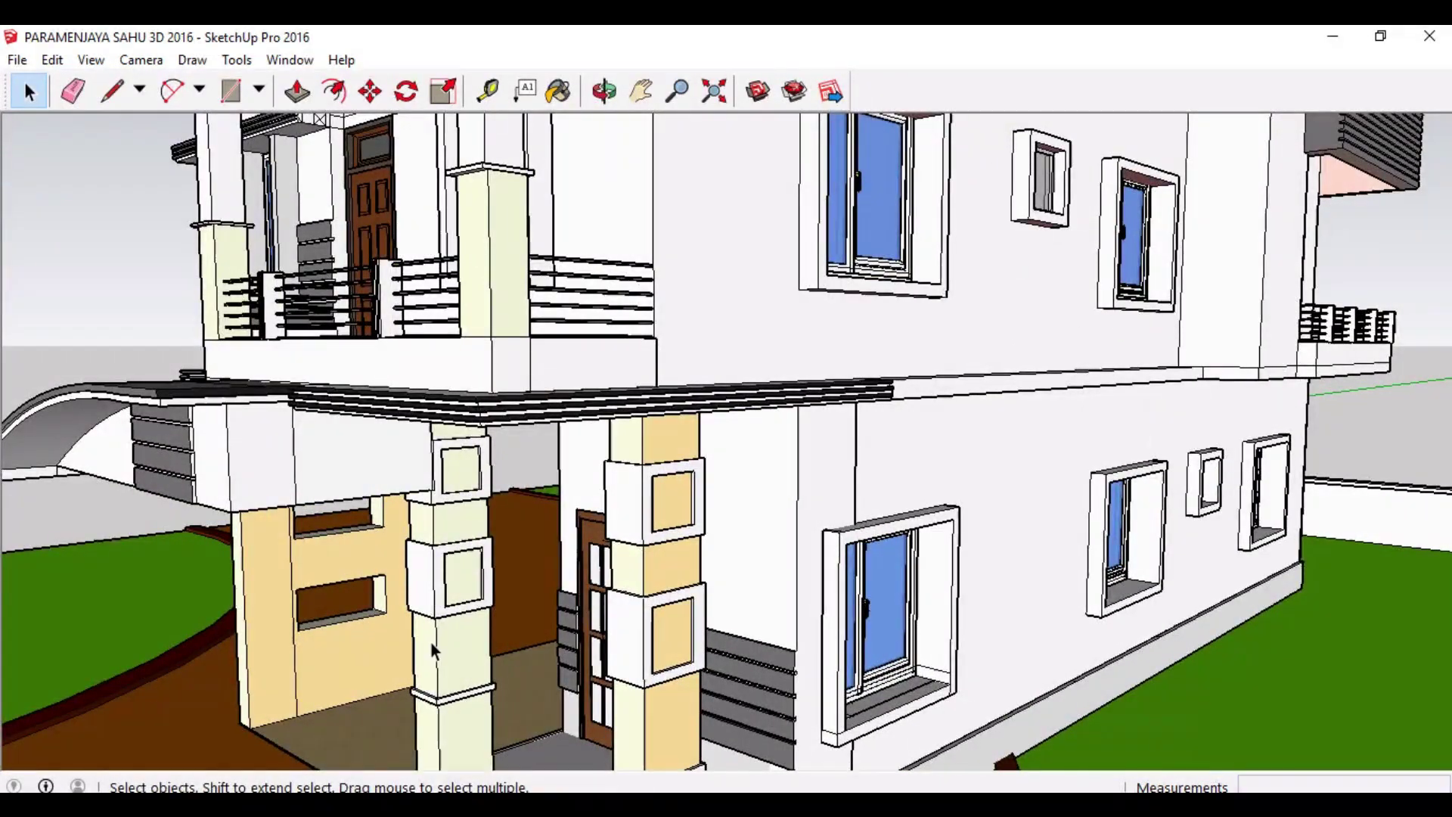
pyautogui.moveTo(431, 643); pyautogui.dragTo(996, 587, button='middle')
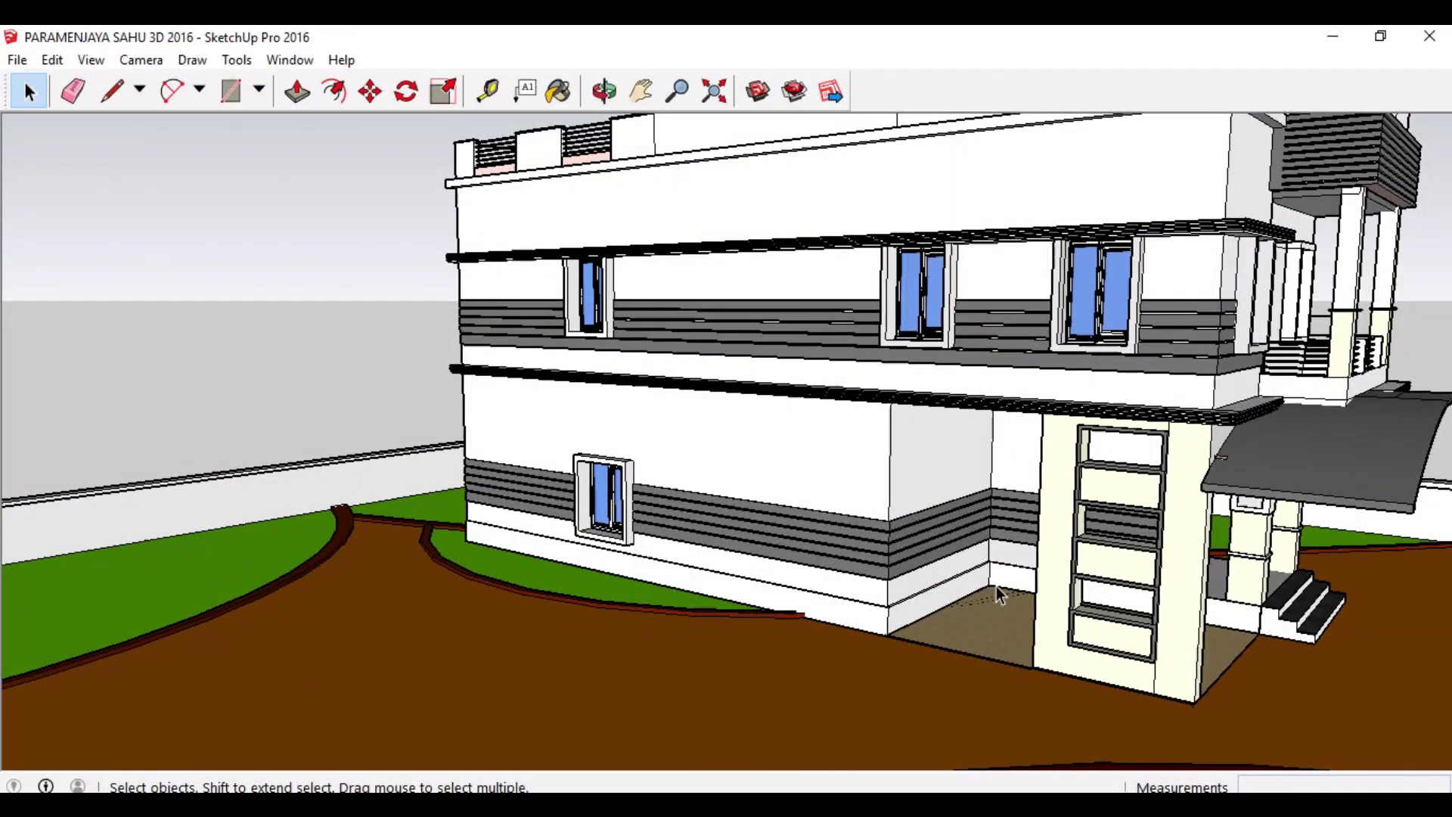
pyautogui.scroll(-1, 997, 587)
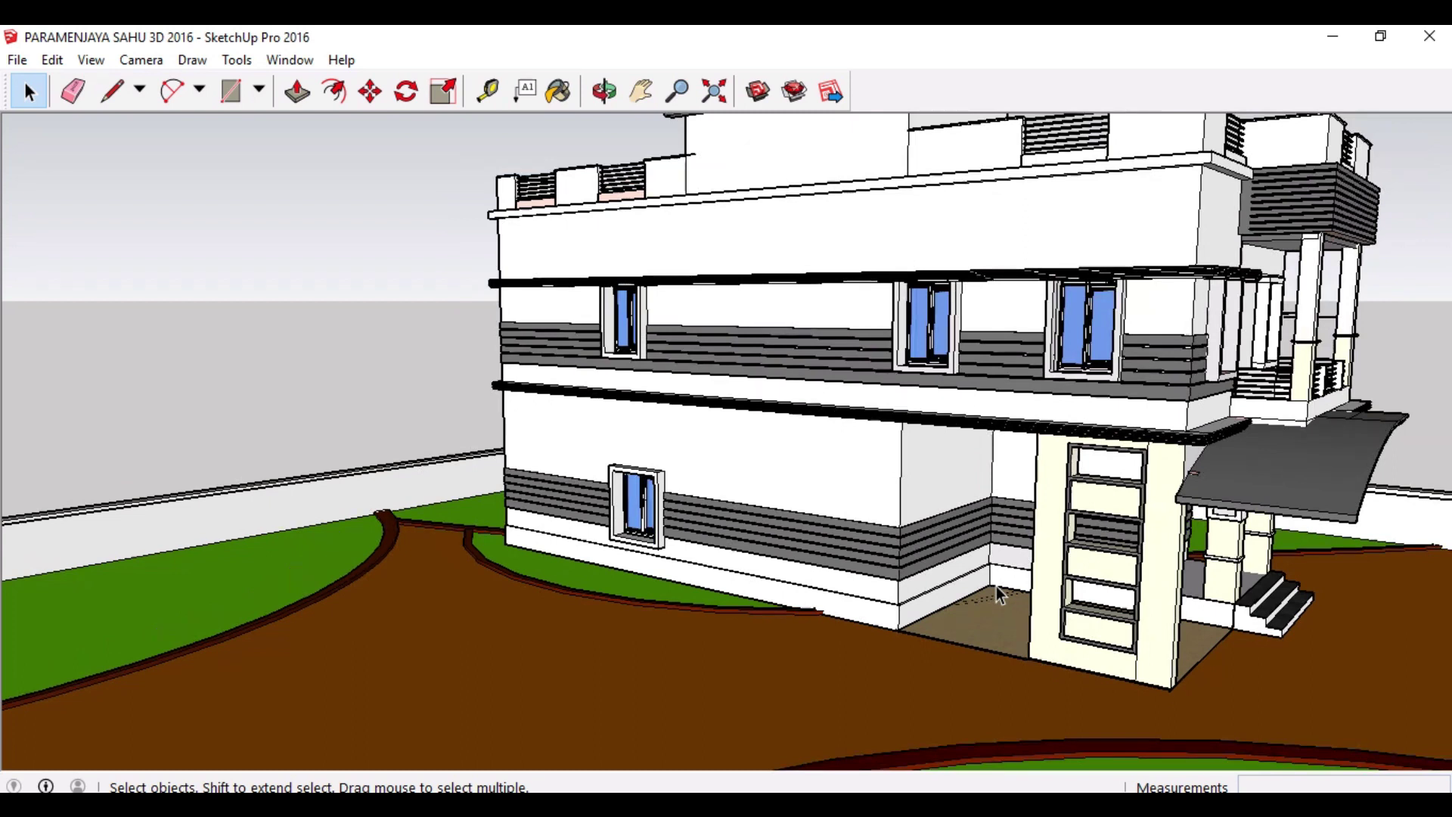
pyautogui.scroll(-1, 996, 587)
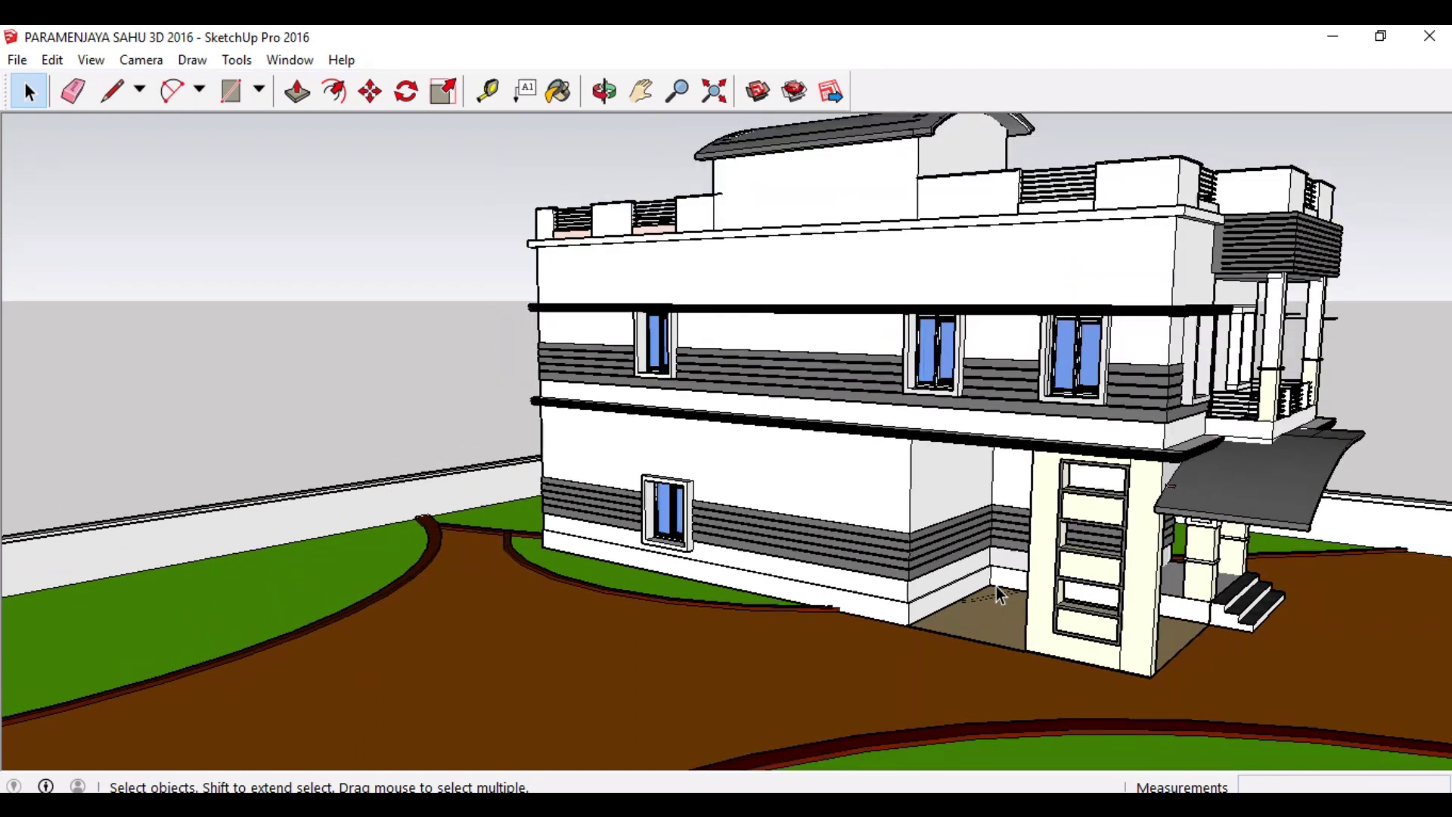
pyautogui.scroll(-1, 996, 587)
pyautogui.moveTo(1207, 615); pyautogui.dragTo(753, 576, button='middle')
# Step: Select everything in the model and explode the house's outer group
pyautogui.scroll(6, 843, 556)
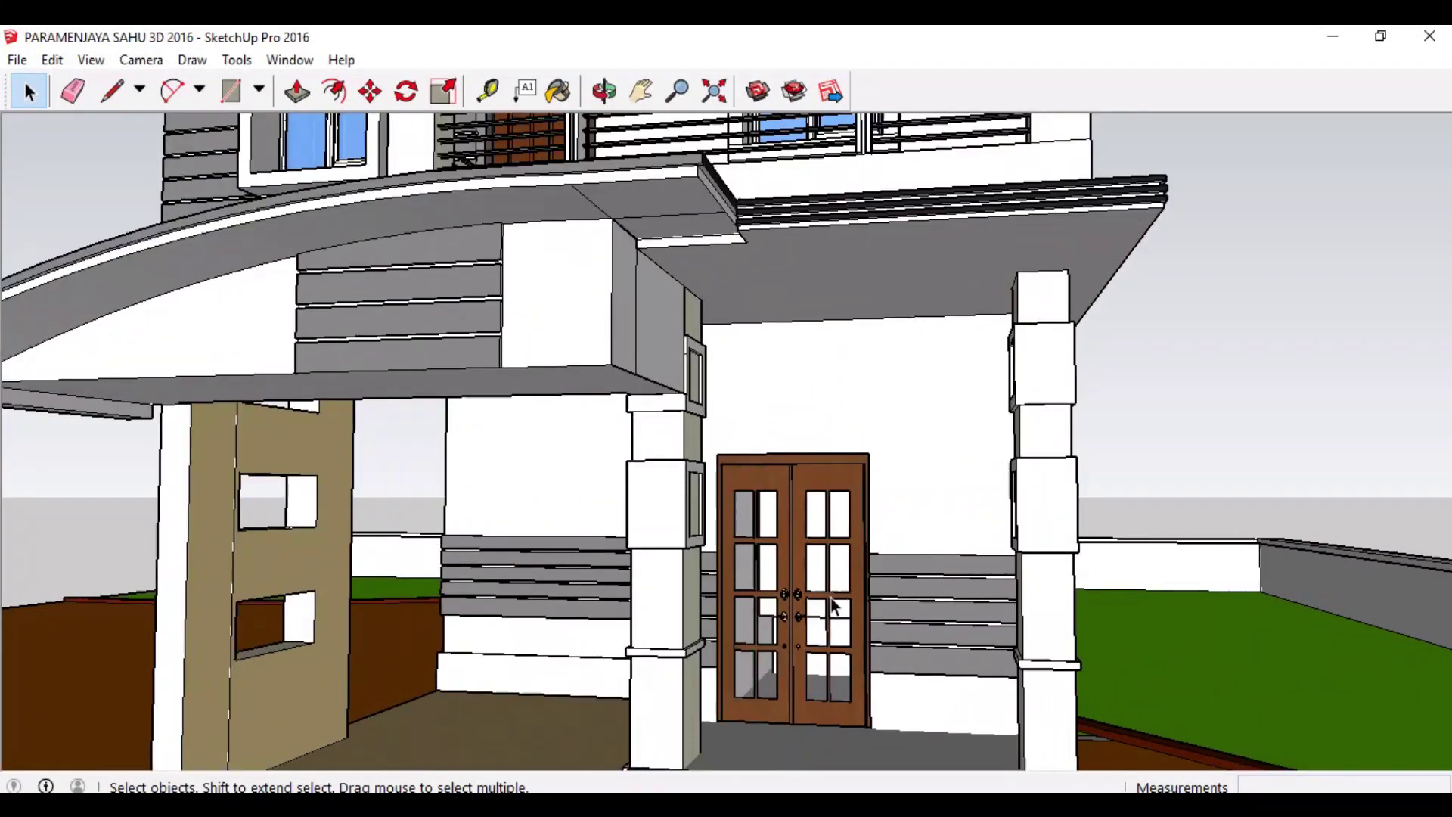
pyautogui.scroll(3, 832, 605)
pyautogui.hotkey('ctrl', 'a')
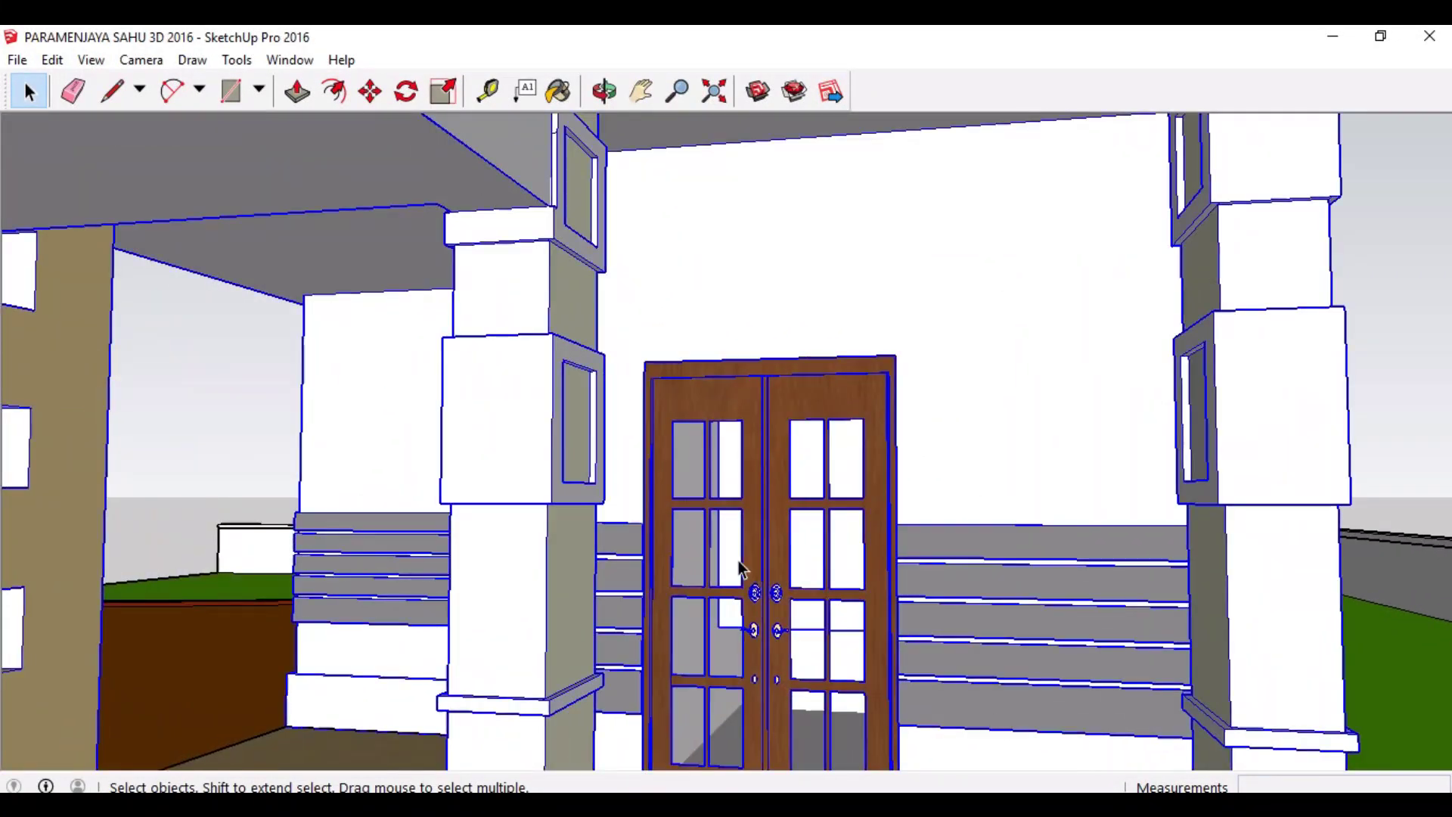
pyautogui.scroll(-4, 808, 638)
pyautogui.scroll(-4, 810, 640)
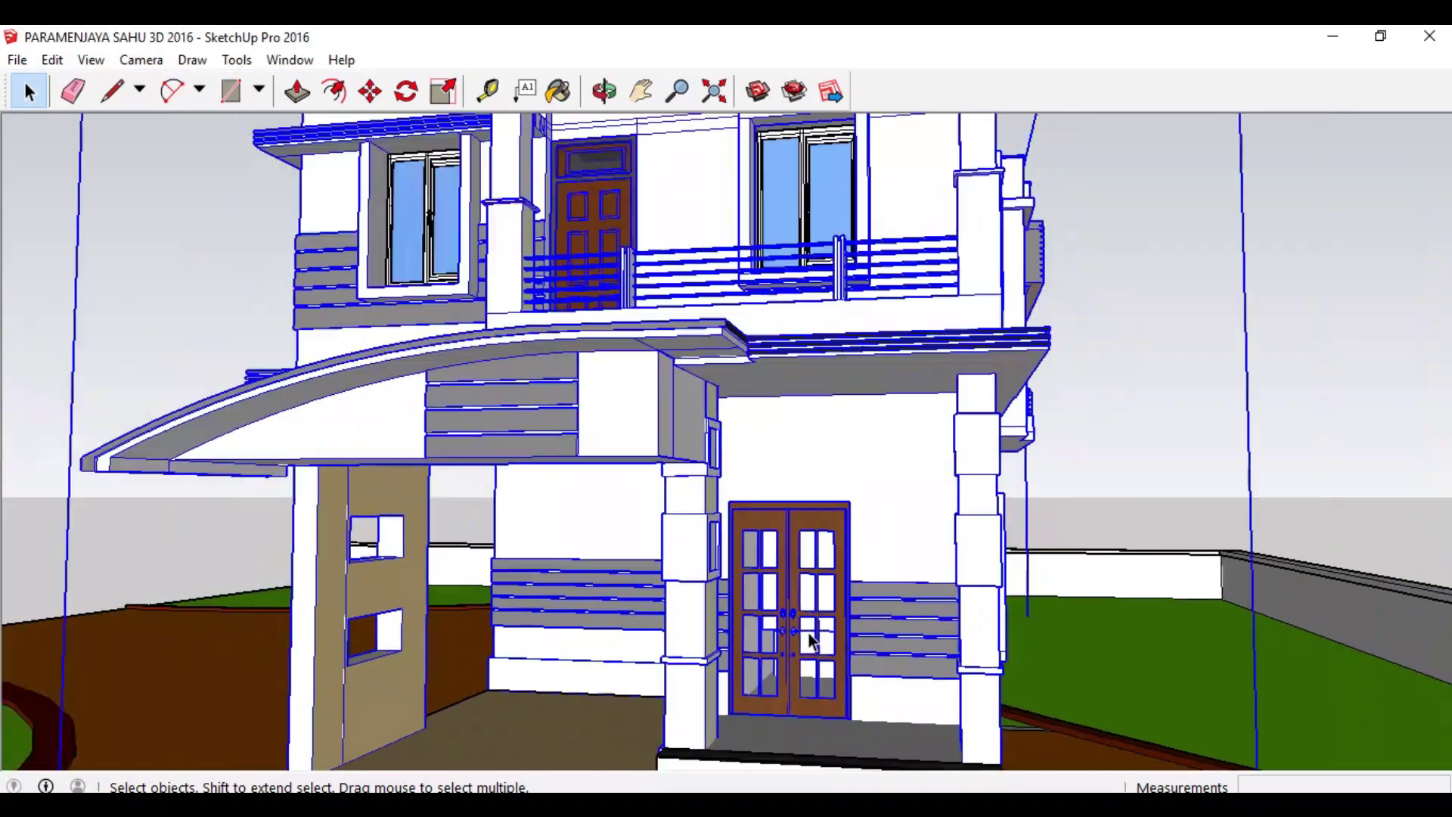
pyautogui.scroll(-3, 810, 639)
pyautogui.scroll(-3, 809, 639)
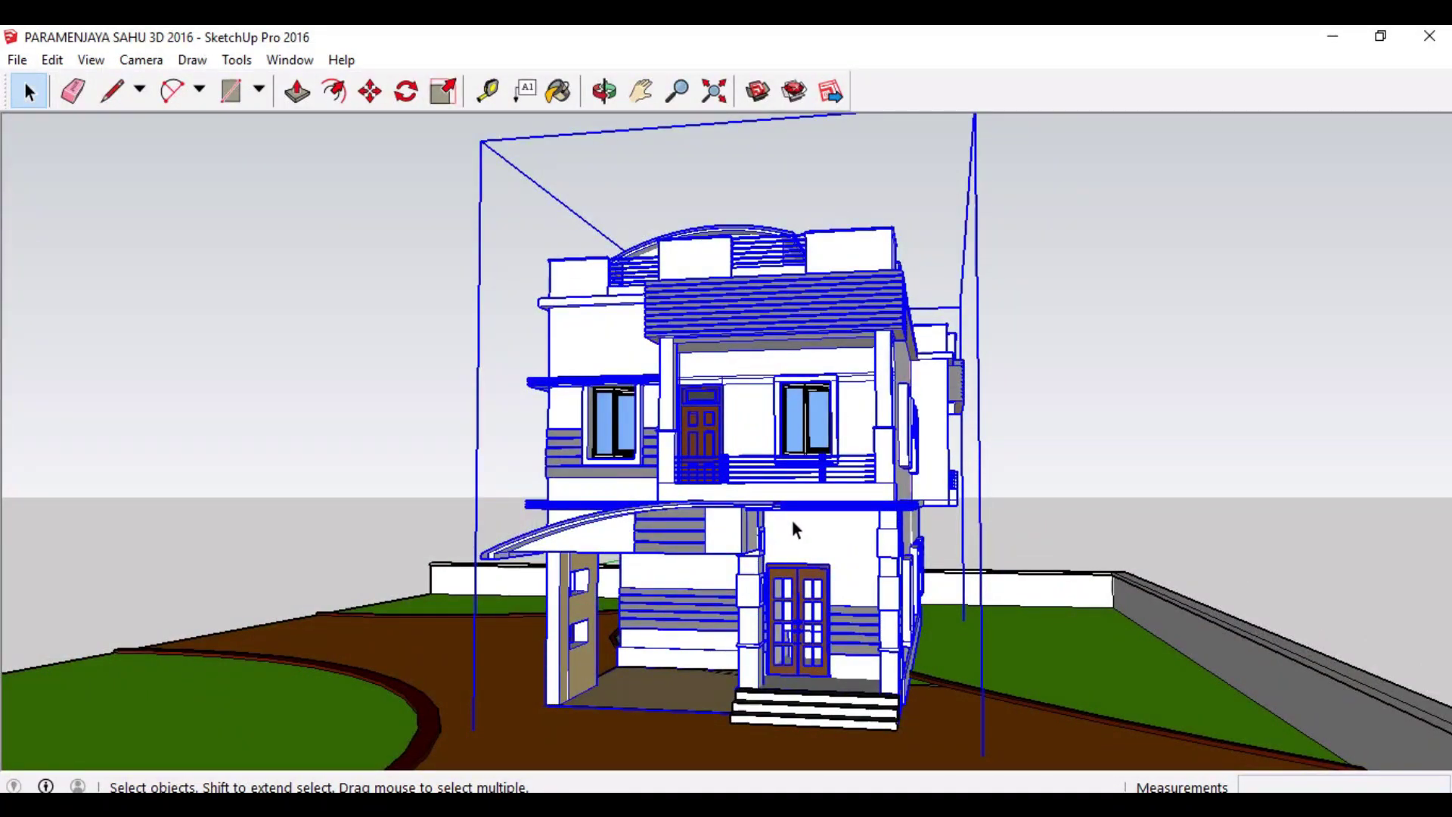
pyautogui.rightClick(792, 519)
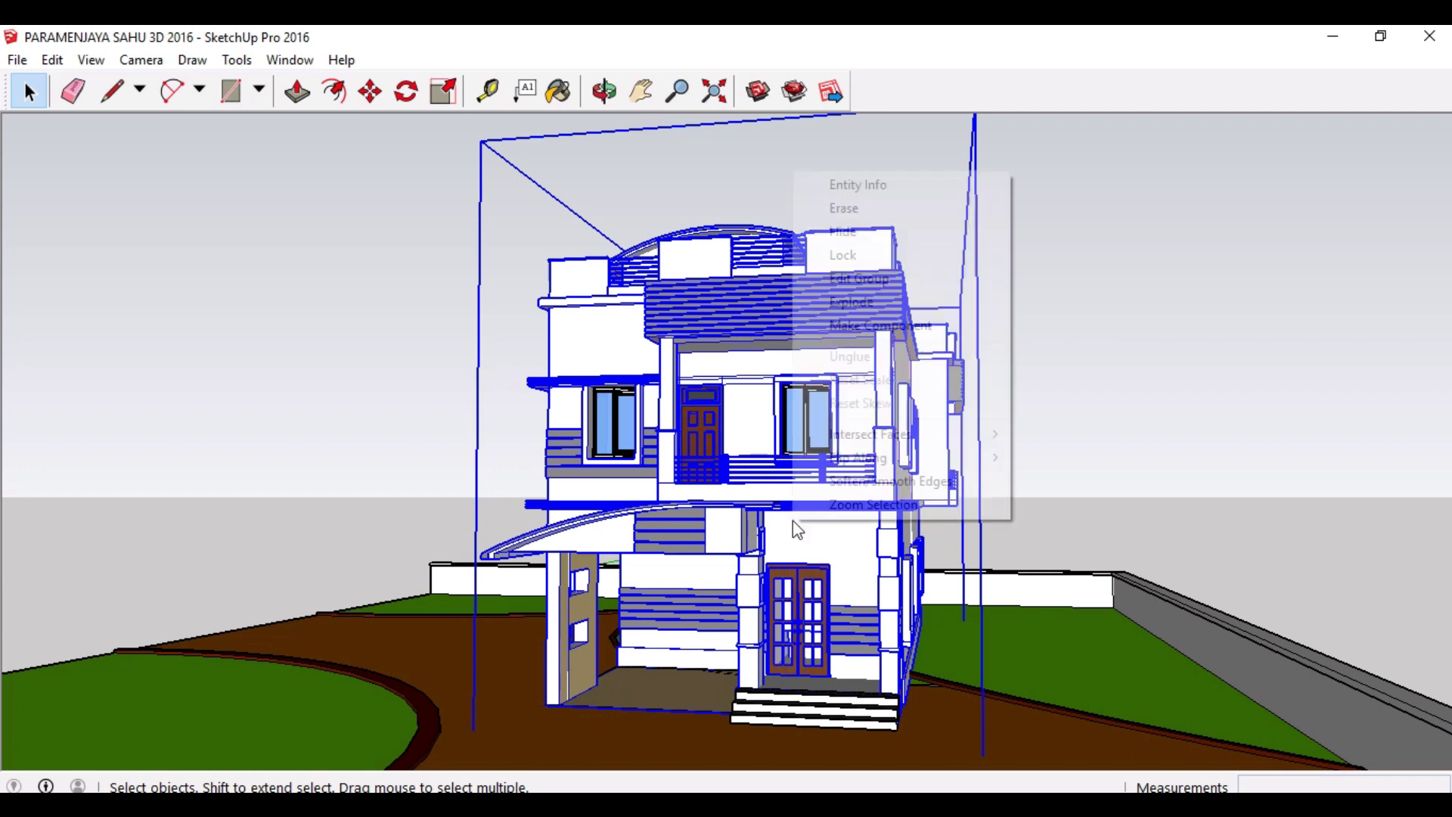
pyautogui.click(879, 303)
pyautogui.click(1144, 629)
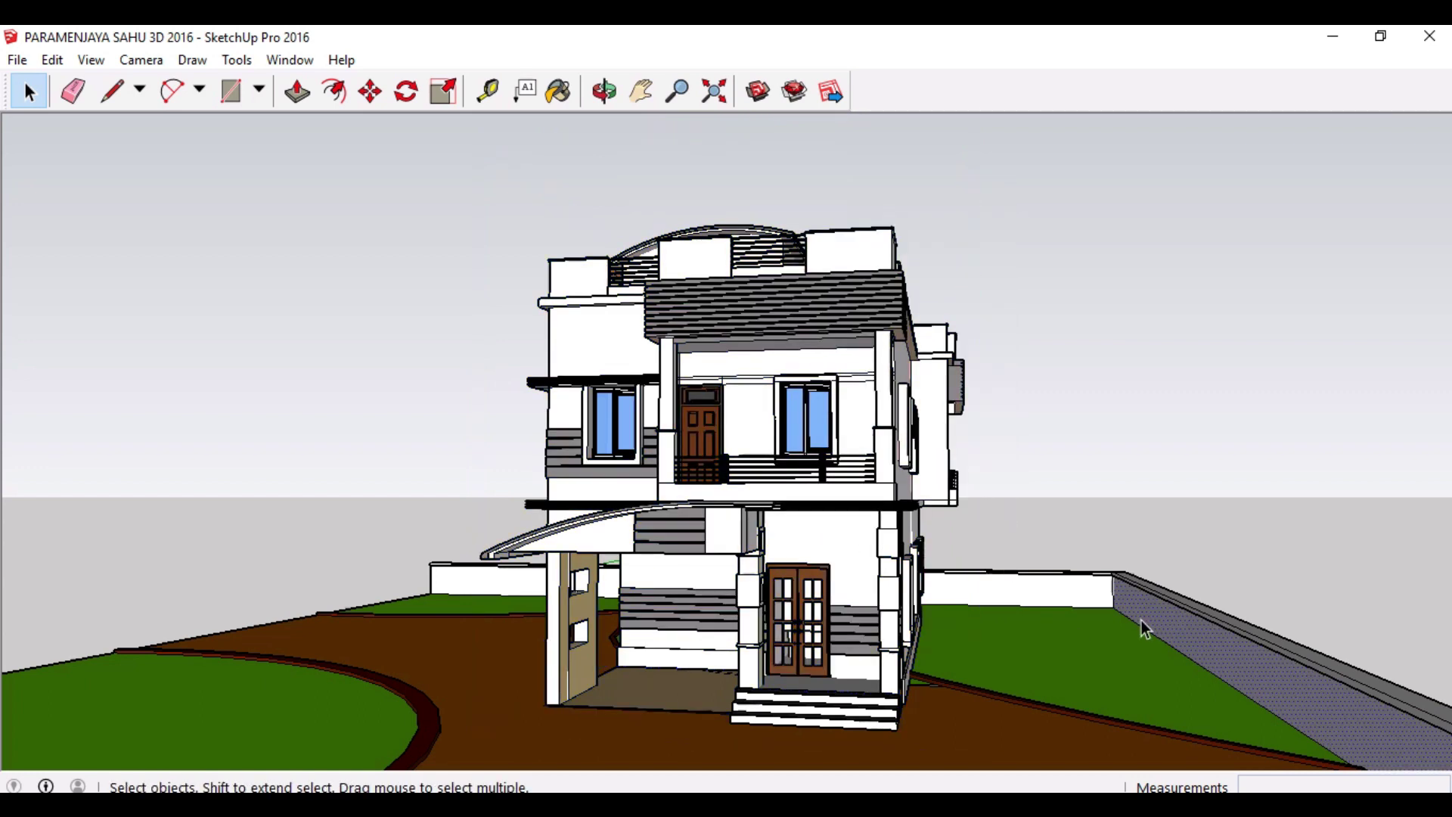
# Step: Explode the inner house group, then select the ground-floor double door
pyautogui.click(792, 581)
pyautogui.rightClick(820, 484)
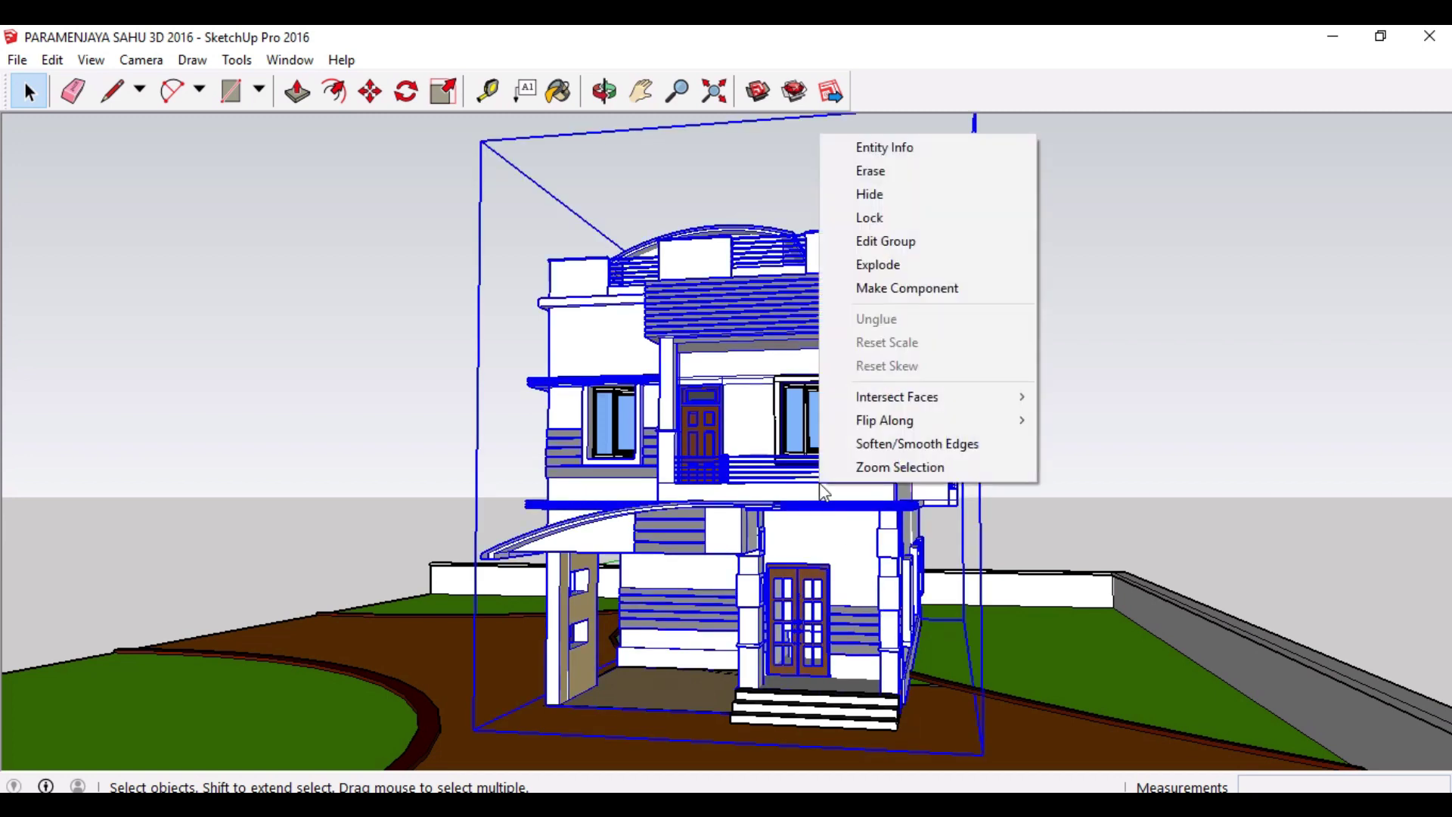
pyautogui.click(896, 265)
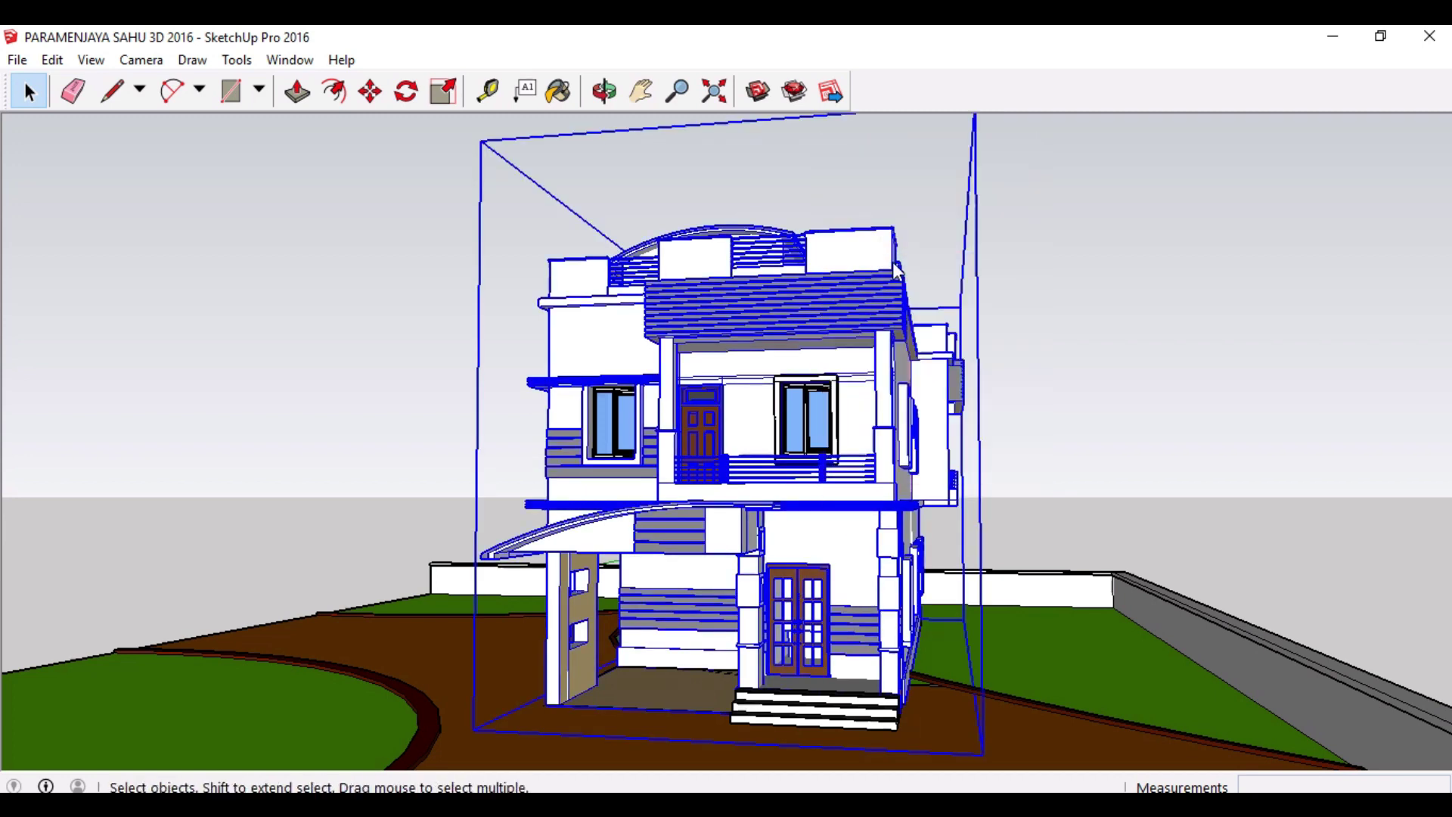
pyautogui.click(960, 615)
pyautogui.click(793, 582)
# Step: In a standard front-on view, move the double door out to the right of the porch
pyautogui.scroll(5, 826, 623)
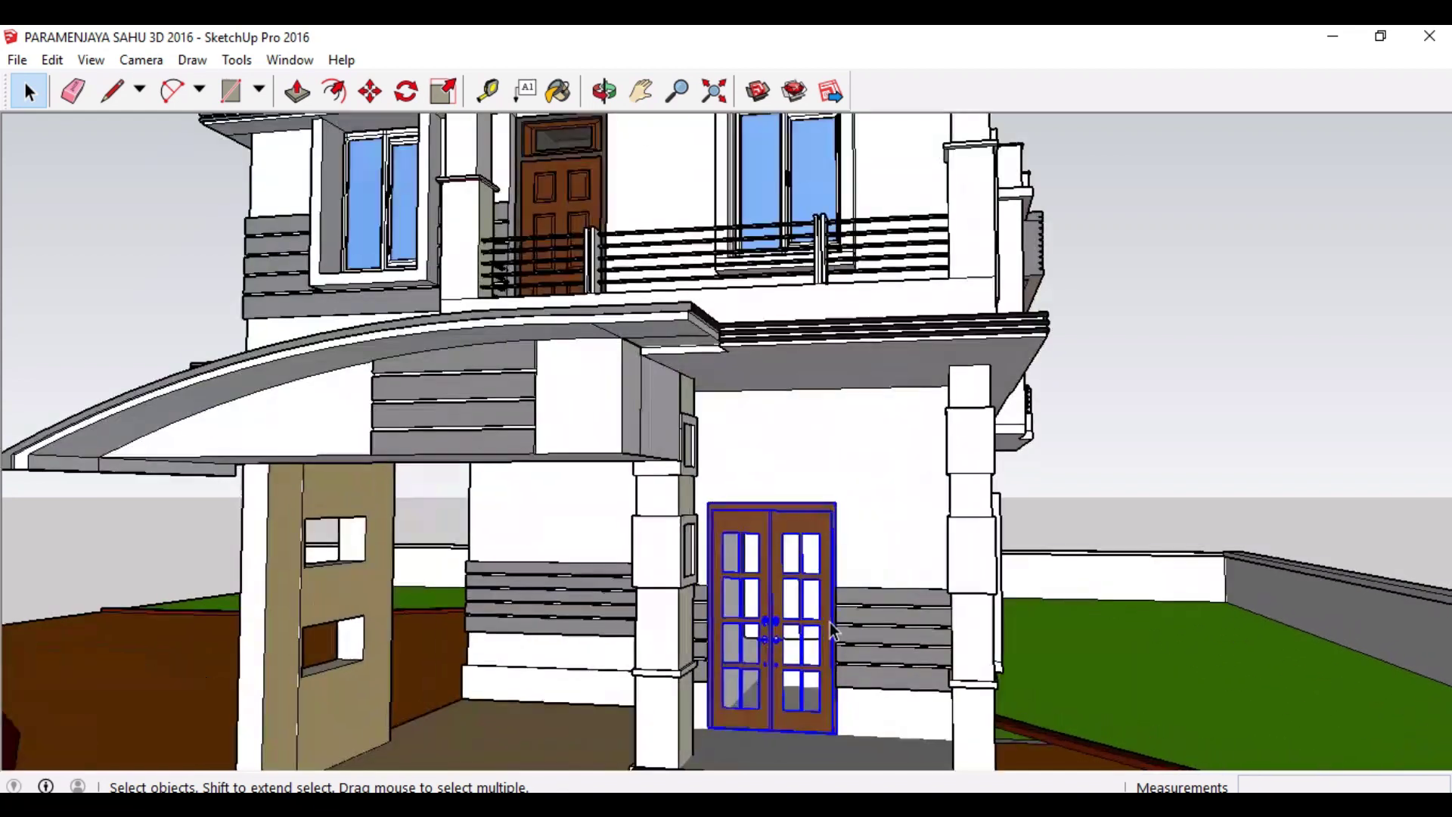
pyautogui.press('o')
pyautogui.press('F3')
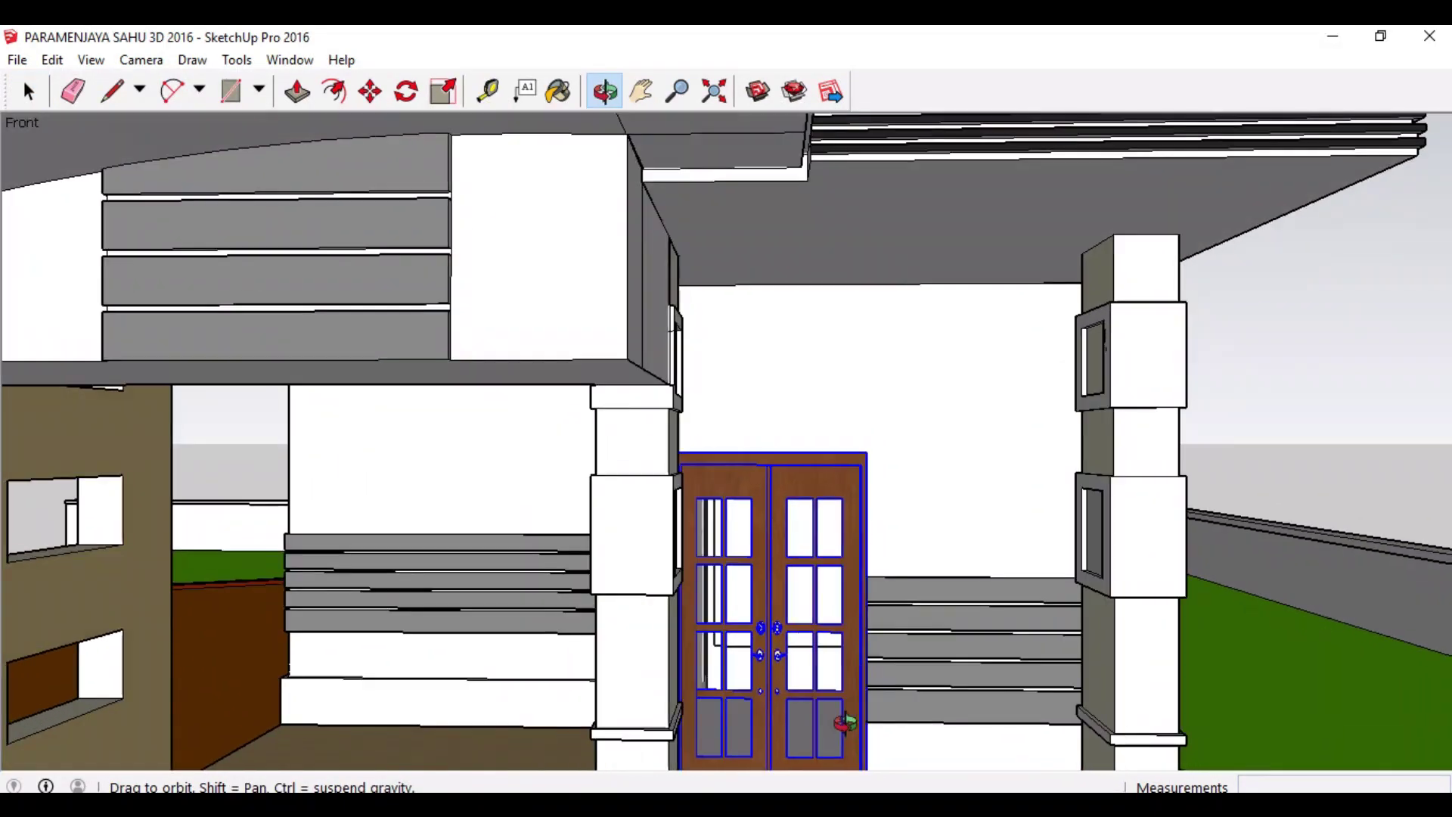
pyautogui.press('space')
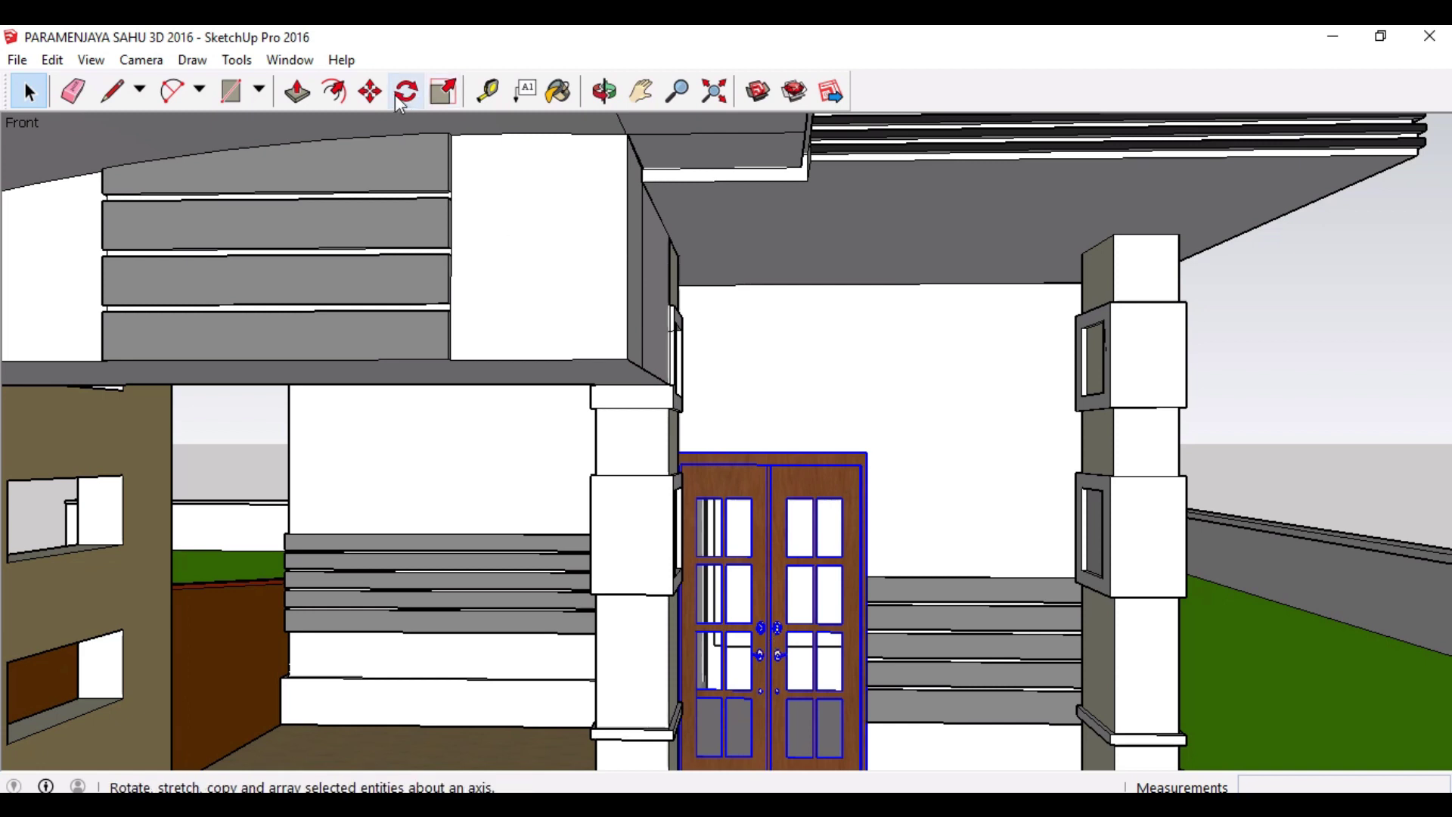
pyautogui.click(369, 91)
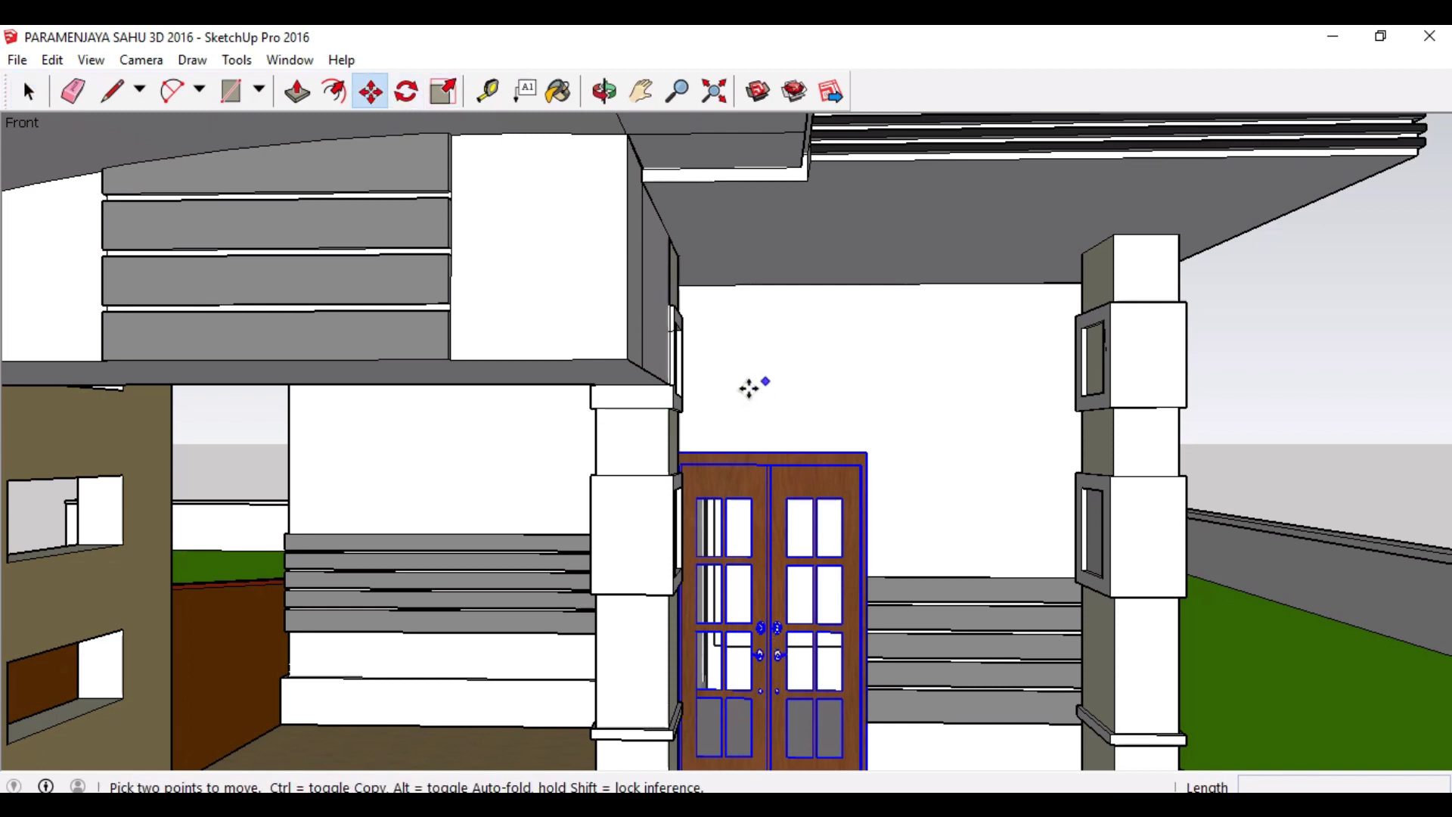
pyautogui.click(748, 388)
pyautogui.click(1306, 388)
# Step: Return to the front view and move the door back into its doorway
pyautogui.moveTo(820, 714)
pyautogui.mouseDown(button='middle')
pyautogui.moveTo(807, 597)
pyautogui.moveTo(817, 726)
pyautogui.mouseUp(button='middle')
pyautogui.press('F2')
pyautogui.scroll(-6, 651, 560)
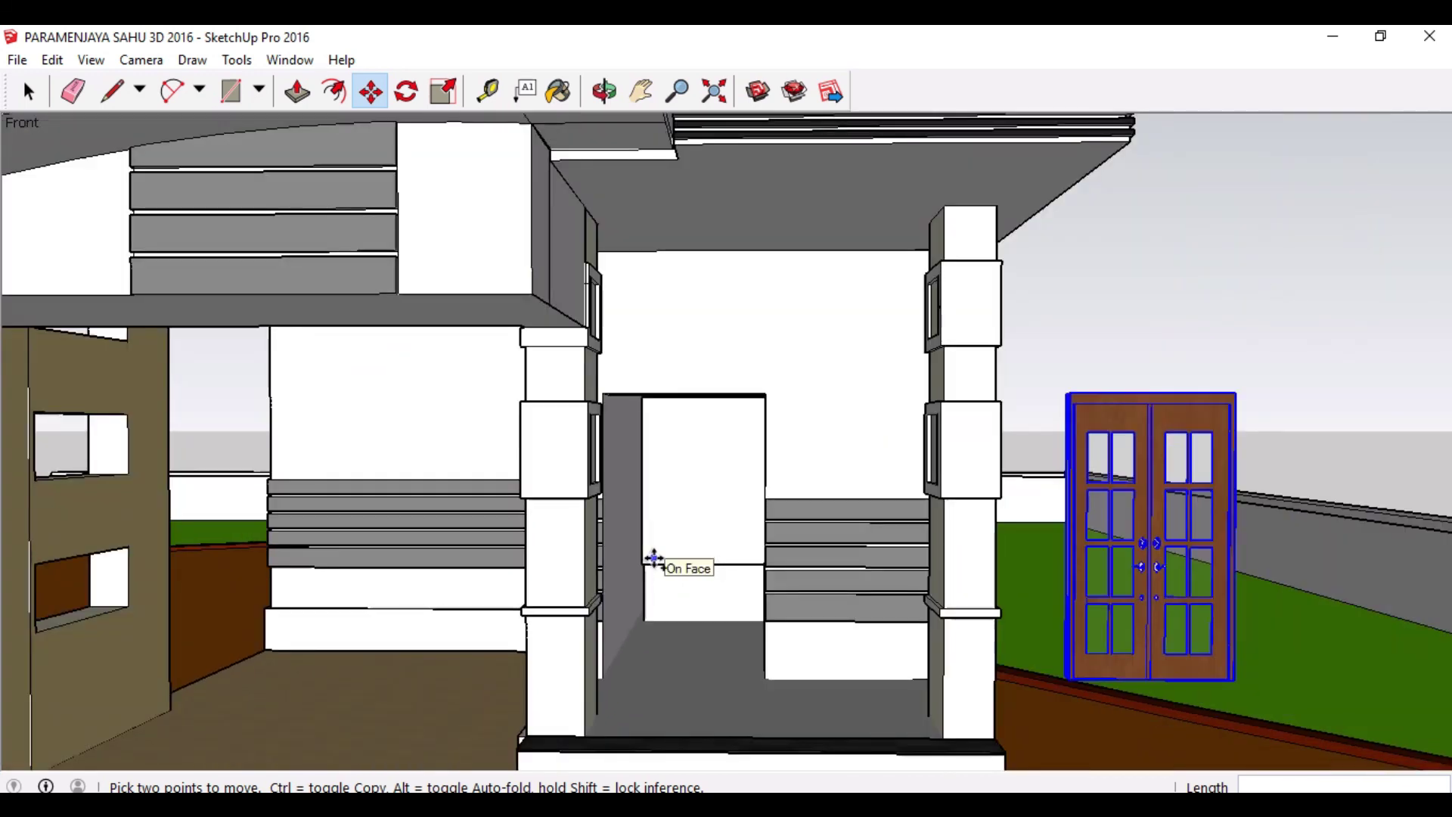
pyautogui.click(653, 558)
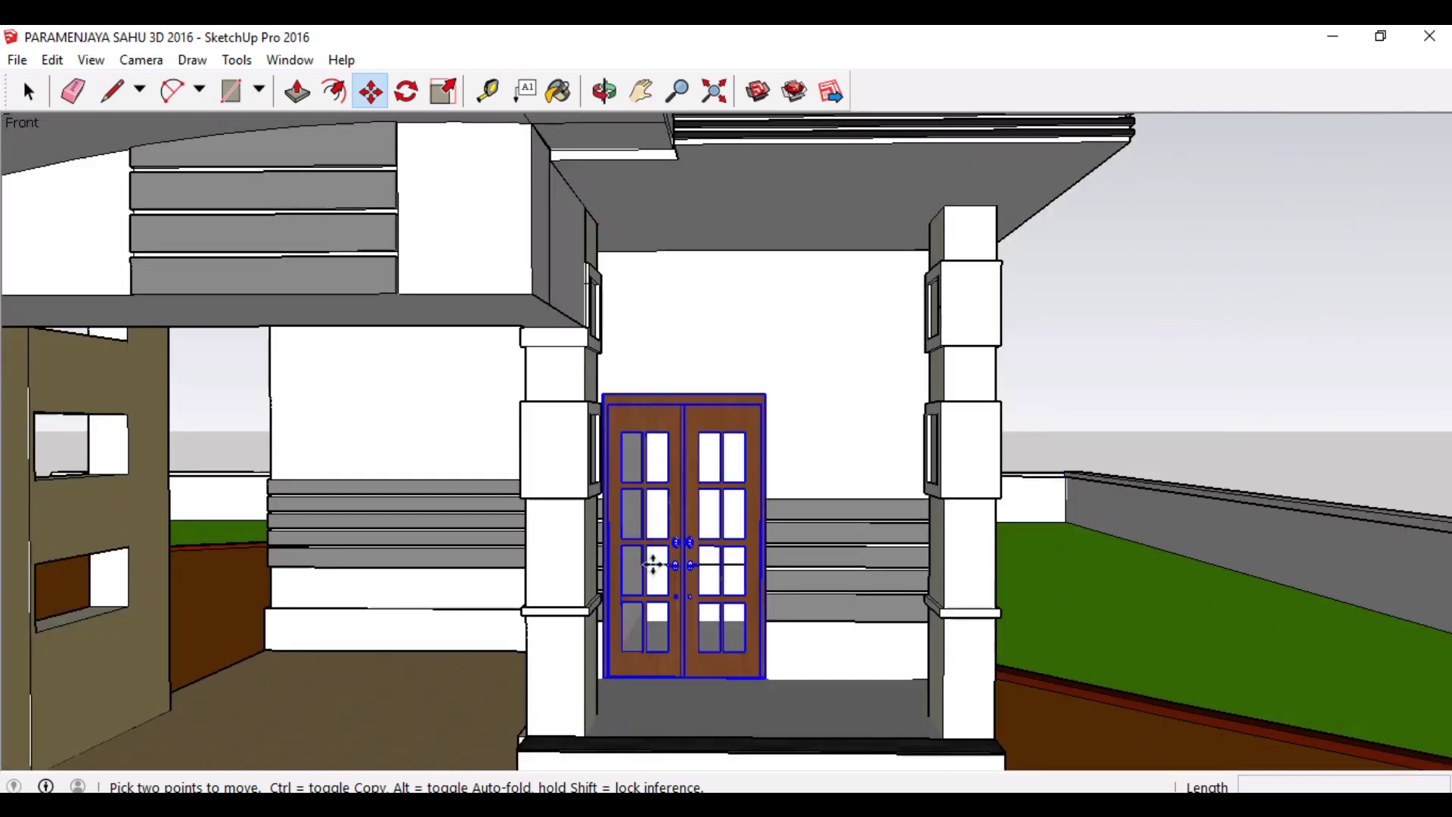
pyautogui.scroll(-8, 654, 559)
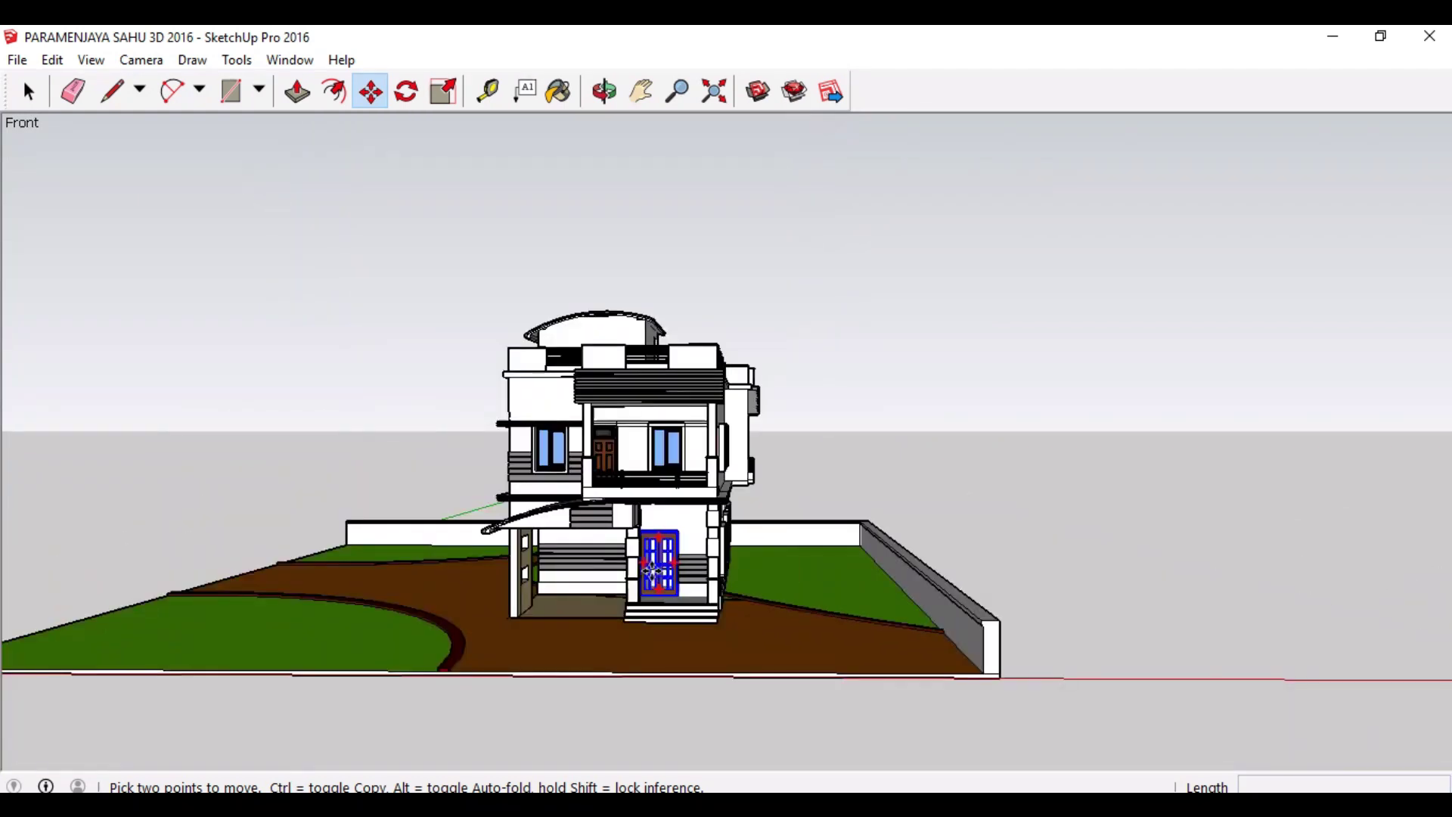
pyautogui.press('space')
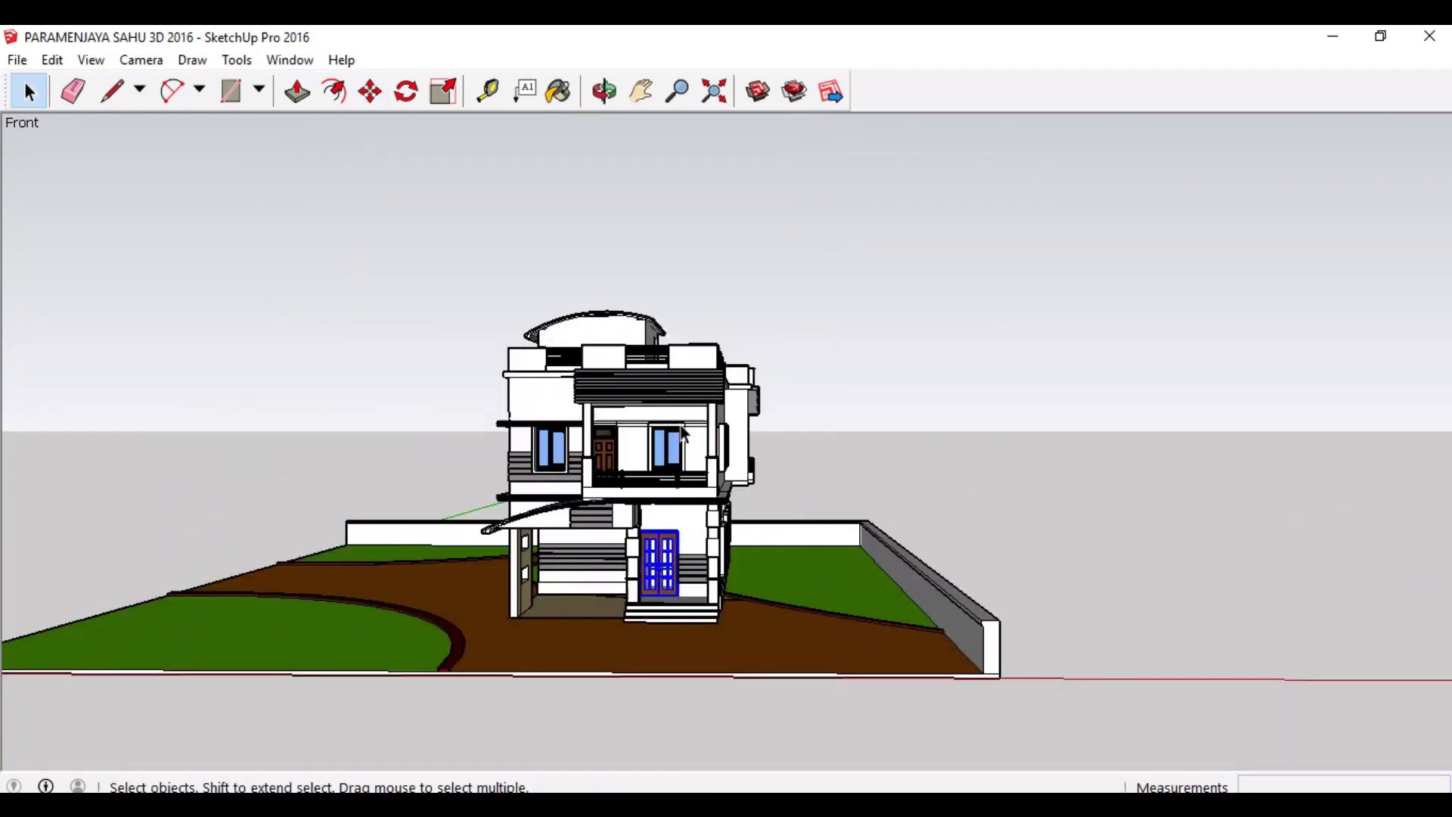
# Step: Box-select the roof and upper-floor objects from a near-front view and delete them
pyautogui.click(999, 439)
pyautogui.press('o')
pyautogui.moveTo(462, 507); pyautogui.dragTo(469, 696)
pyautogui.press('space')
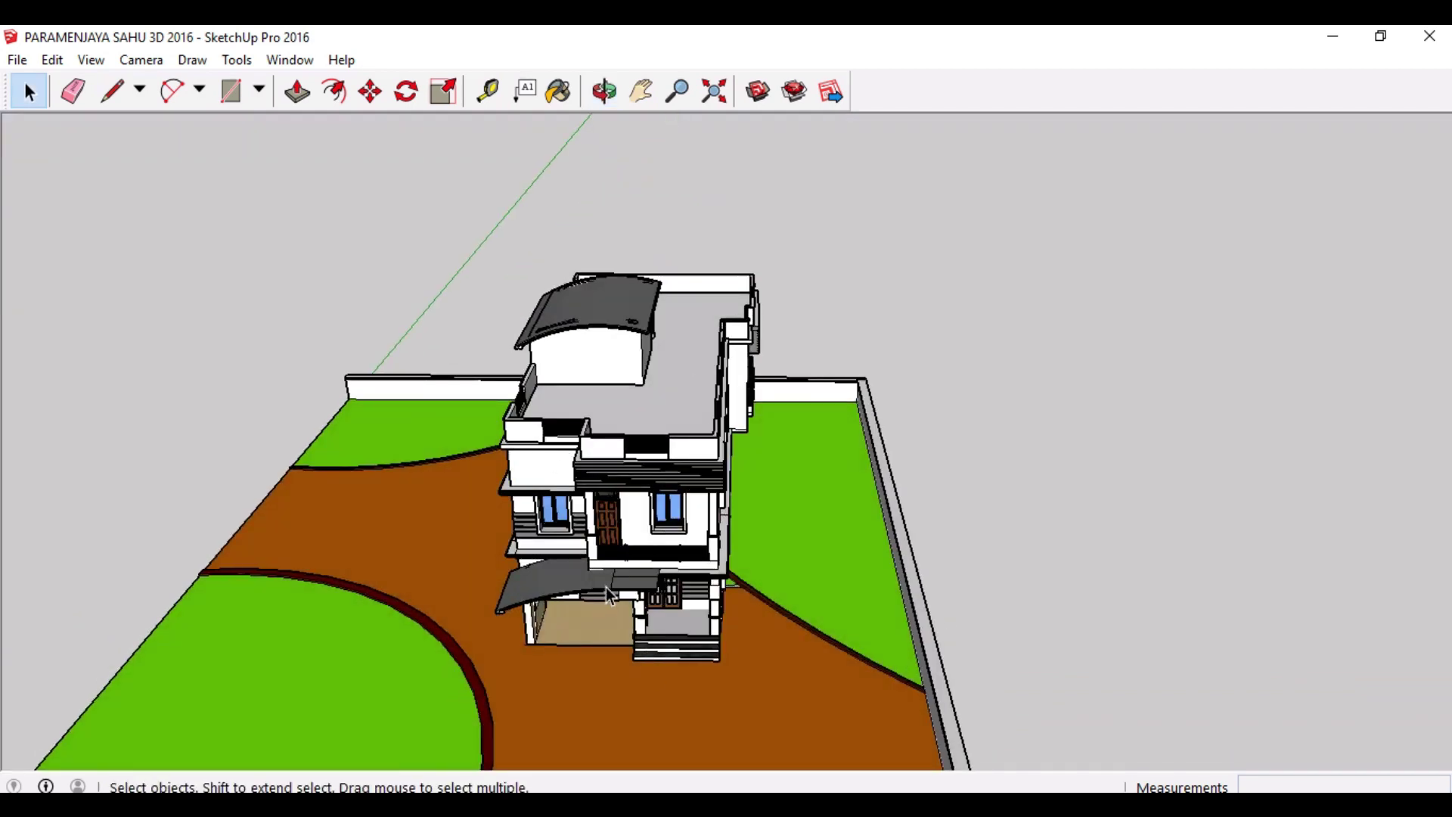
pyautogui.scroll(4, 671, 485)
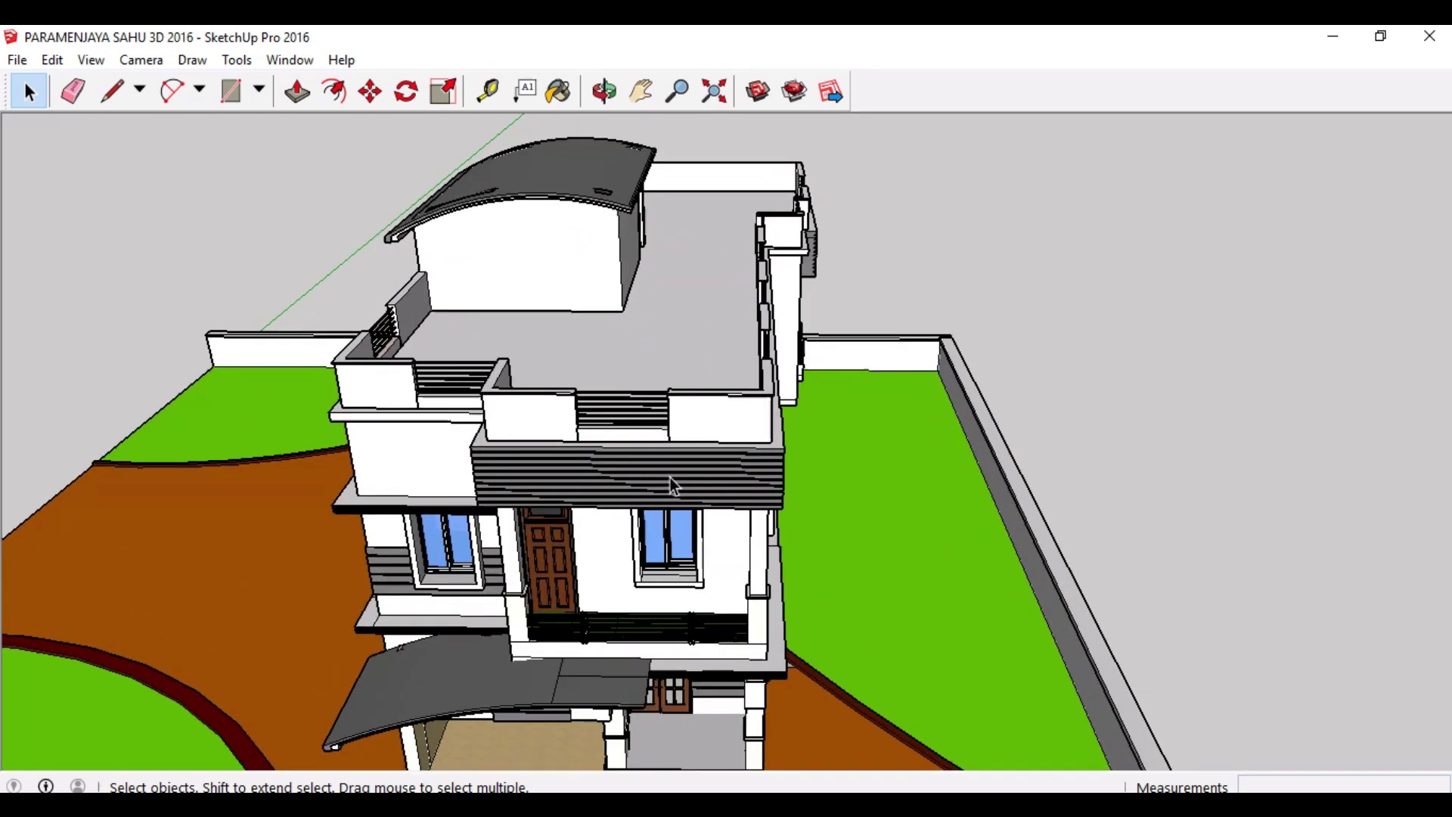
pyautogui.moveTo(671, 522); pyautogui.dragTo(704, 410, button='middle')
pyautogui.moveTo(311, 127); pyautogui.dragTo(931, 465)
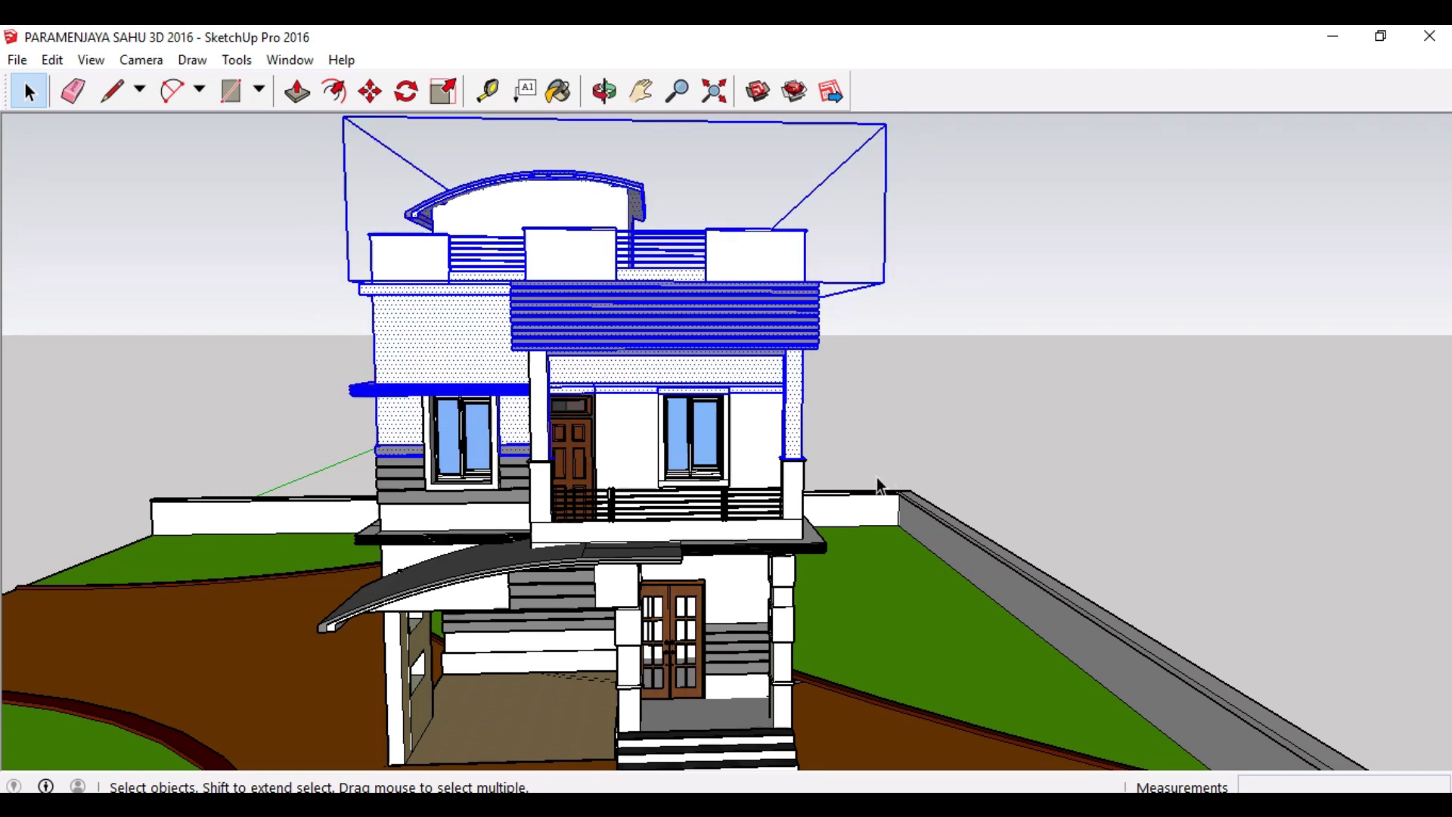
pyautogui.press('Delete')
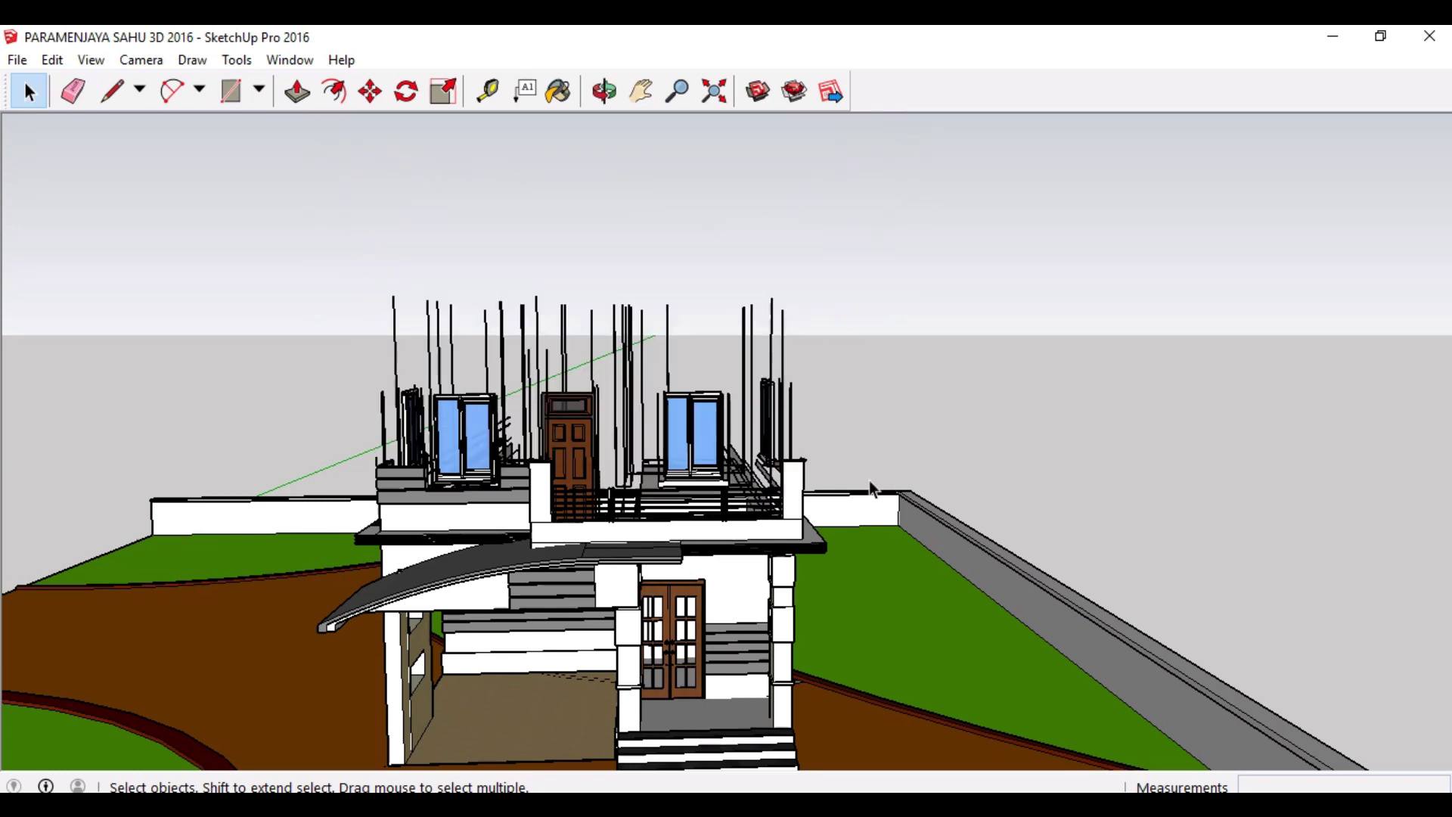
# Step: Check the result from above, then undo to restore the roof and upper floor
pyautogui.press('o')
pyautogui.moveTo(652, 362); pyautogui.dragTo(569, 620)
pyautogui.press('space')
pyautogui.hotkey('ctrl', 'z')
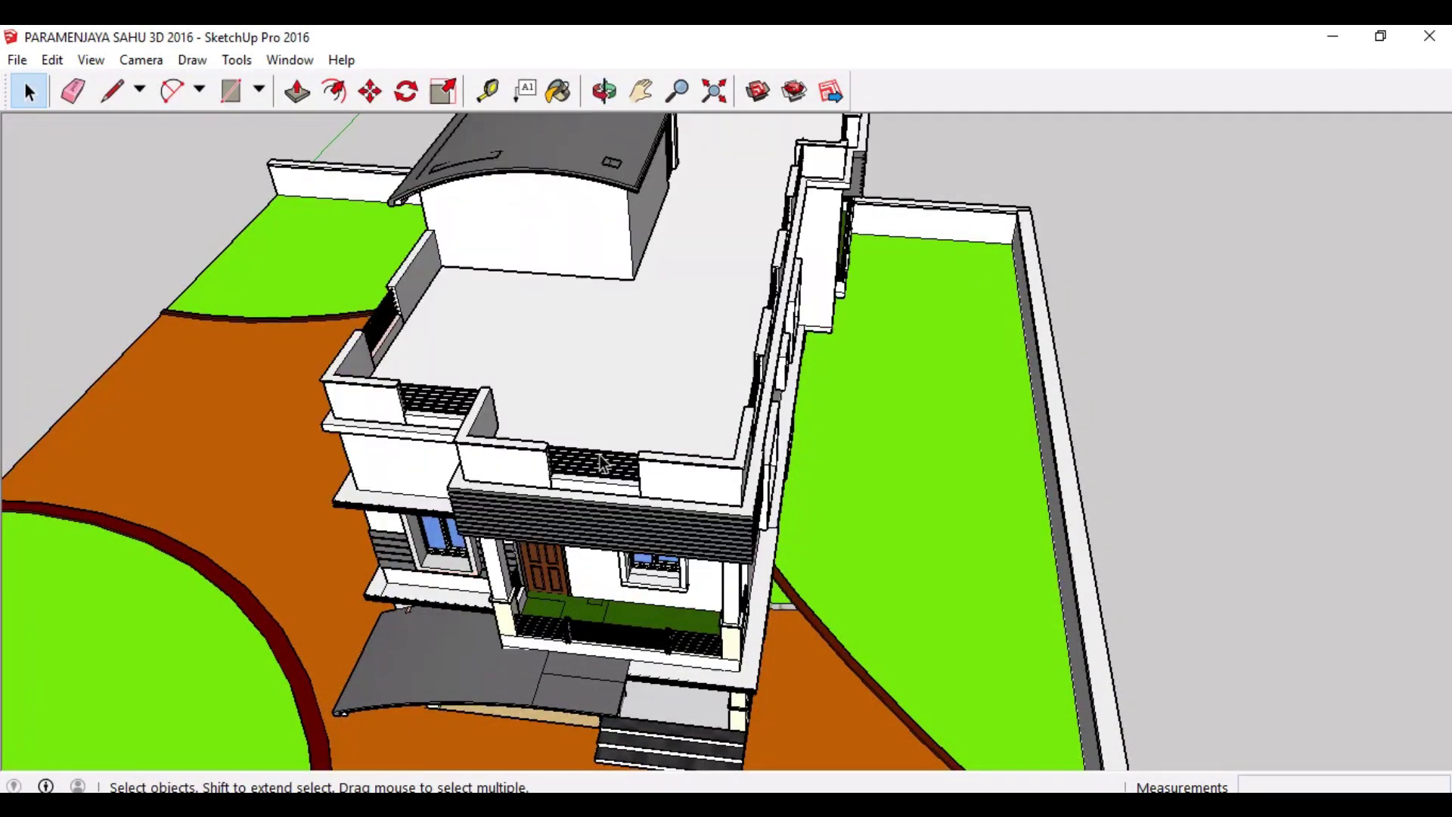
# Step: Box-select only the stair tower's curved roof slab and delete it
pyautogui.moveTo(560, 295); pyautogui.dragTo(363, 287, button='middle')
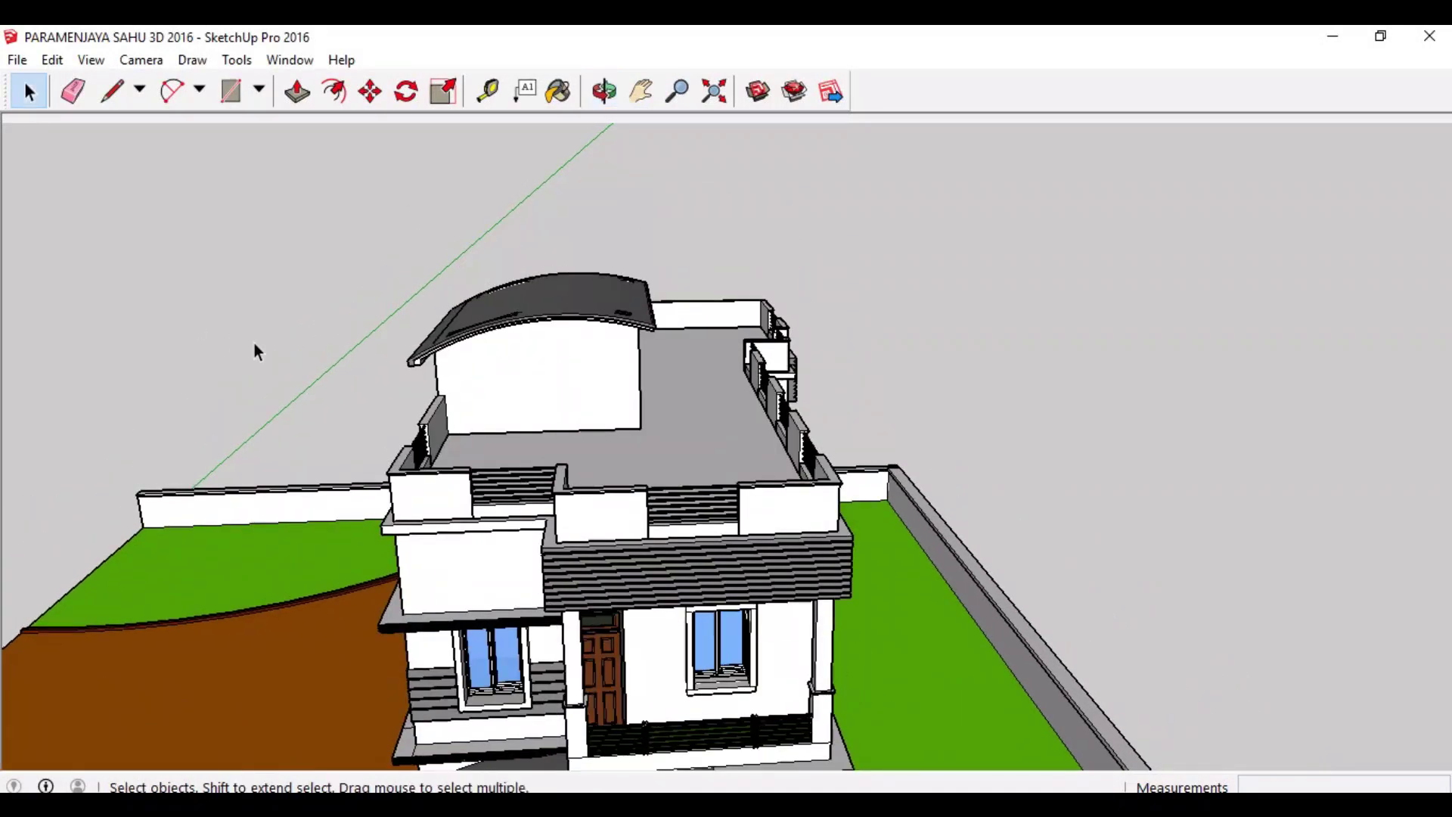
pyautogui.moveTo(255, 343); pyautogui.dragTo(280, 290, button='middle')
pyautogui.moveTo(366, 286); pyautogui.dragTo(702, 351)
pyautogui.press('Delete')
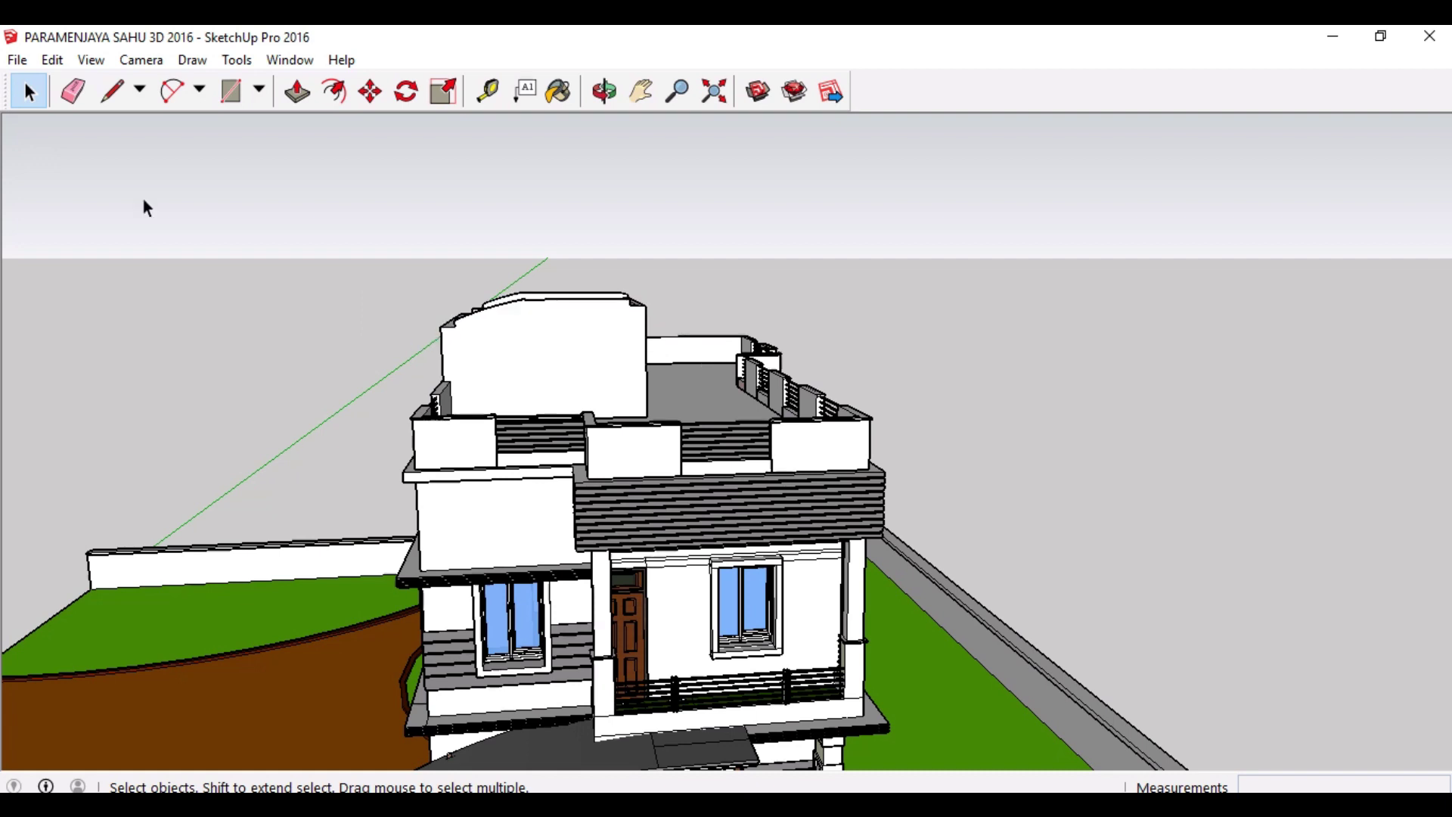
# Step: Orbit to an aerial view over the open stair core and select the upper-storey group
pyautogui.moveTo(496, 304); pyautogui.dragTo(552, 396, button='middle')
pyautogui.moveTo(560, 322); pyautogui.dragTo(566, 397, button='middle')
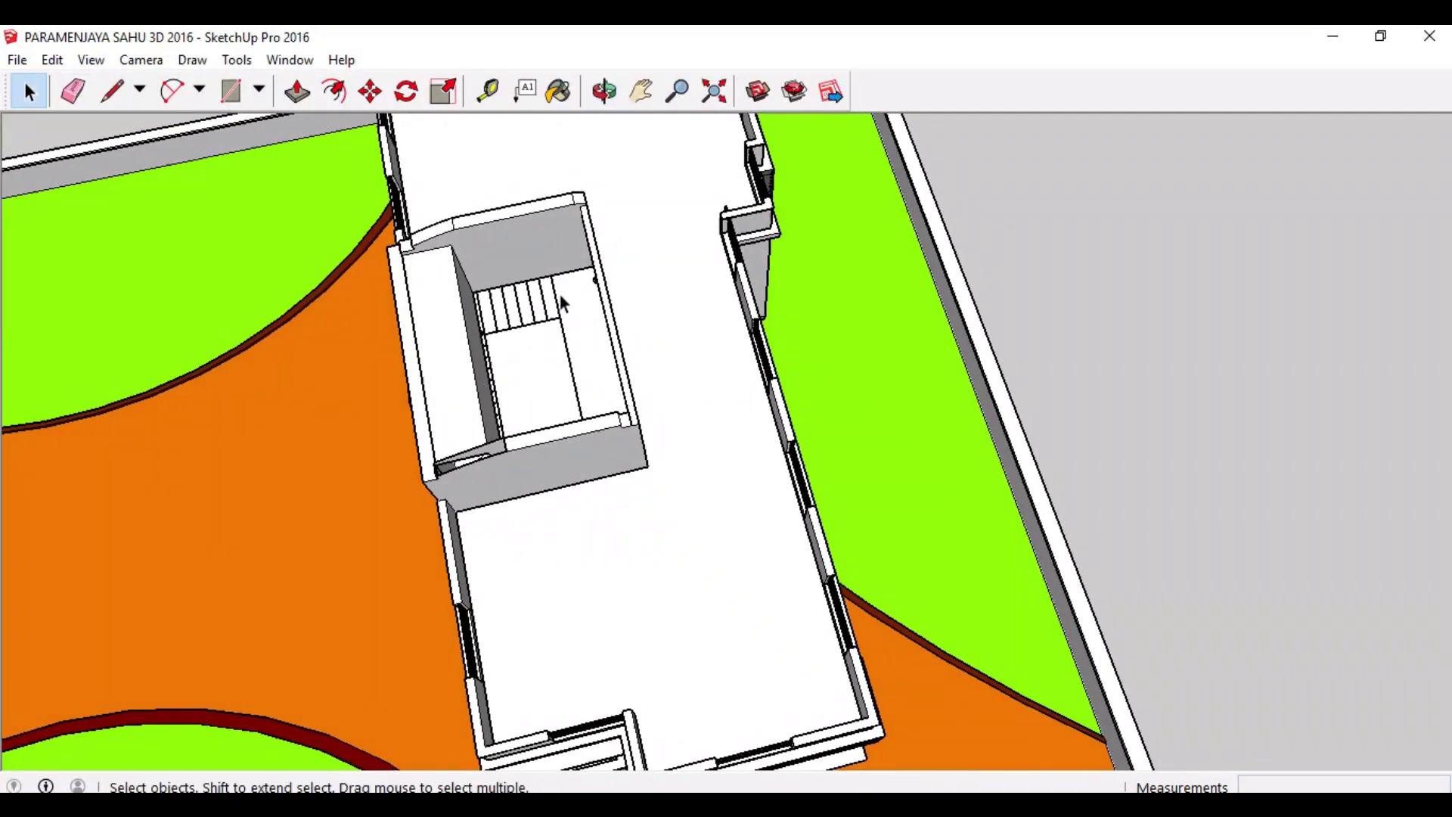
pyautogui.moveTo(691, 389); pyautogui.dragTo(454, 318, button='middle')
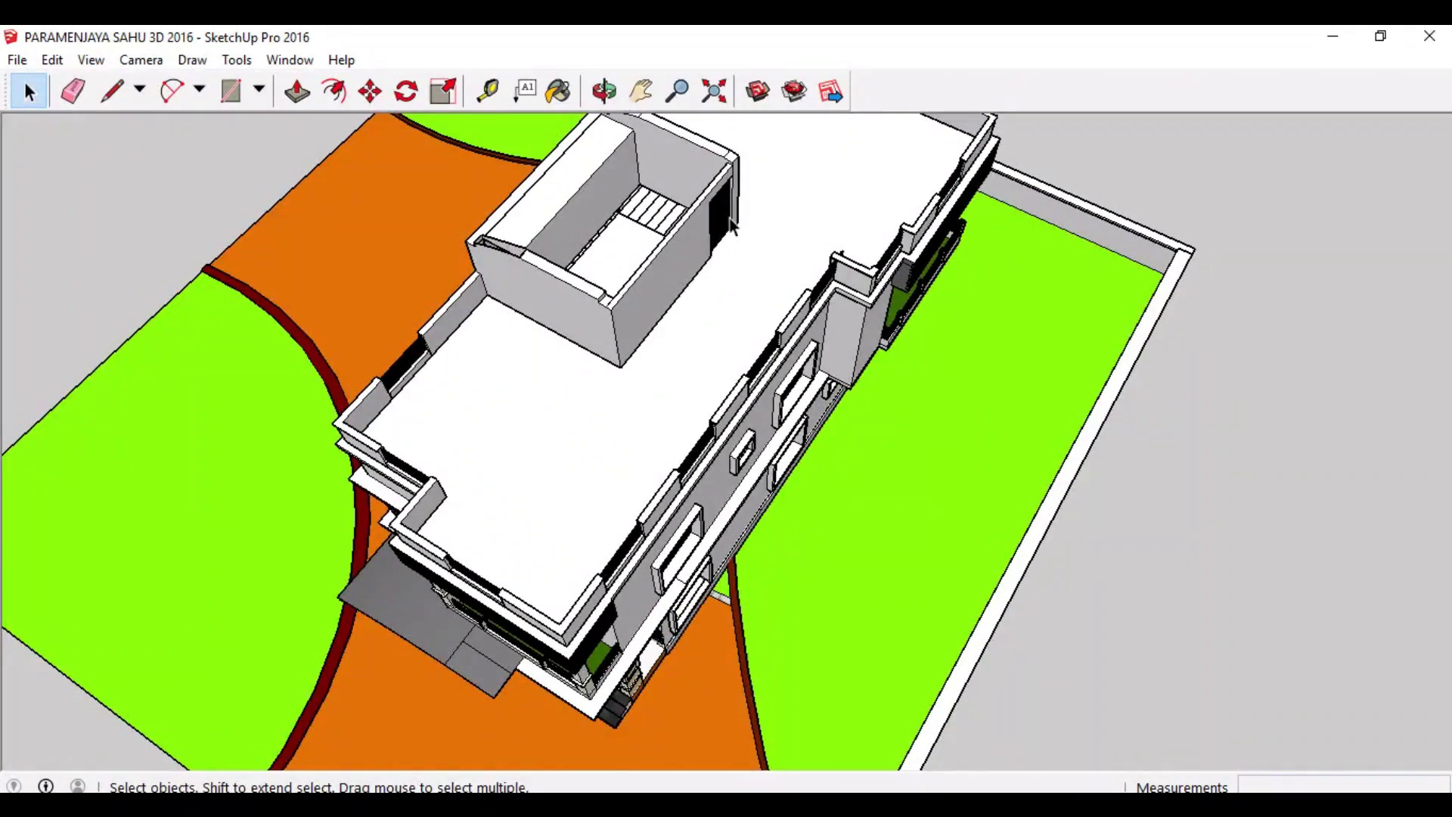
pyautogui.moveTo(529, 217); pyautogui.dragTo(600, 266, button='middle')
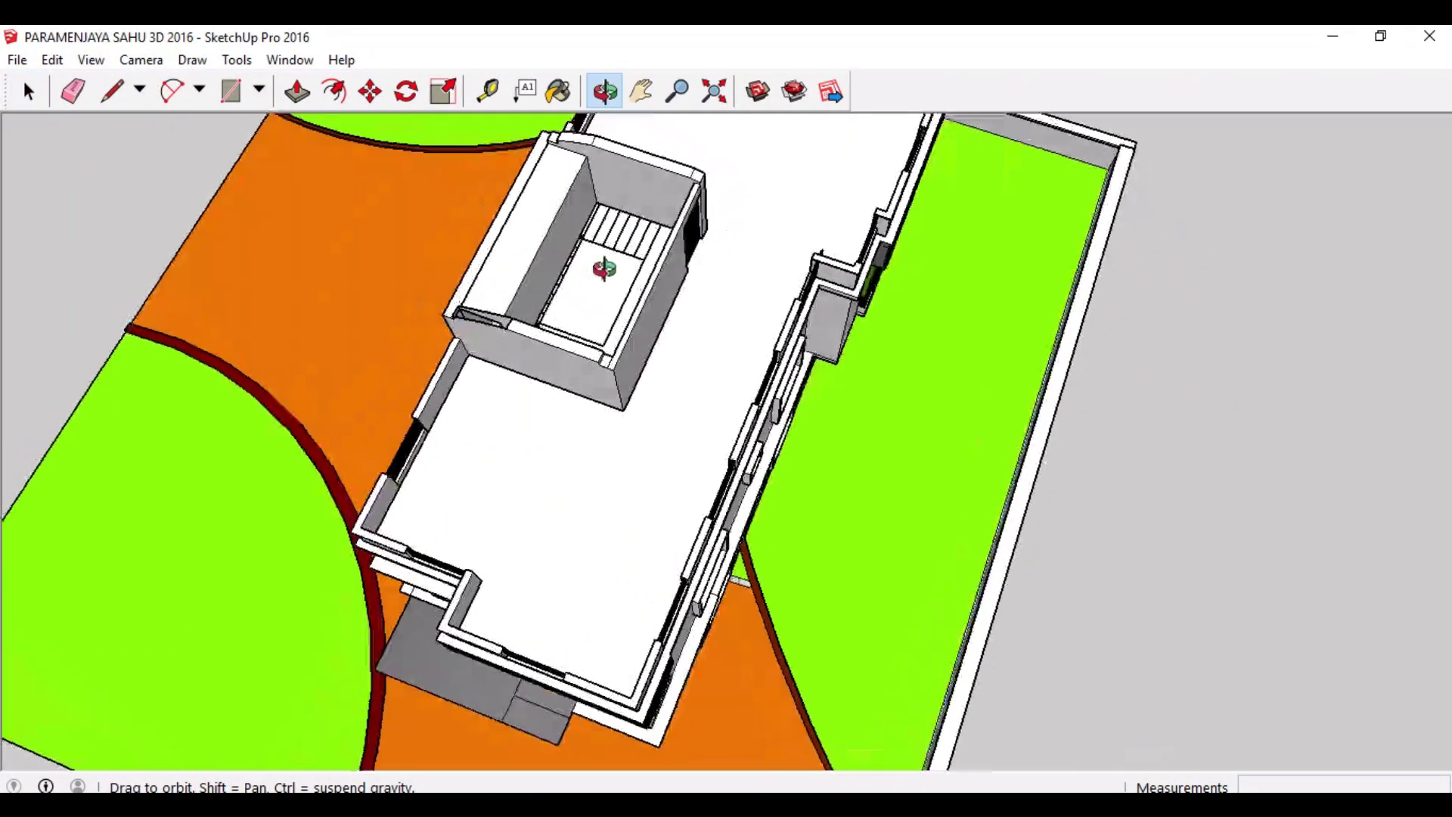
pyautogui.click(509, 269)
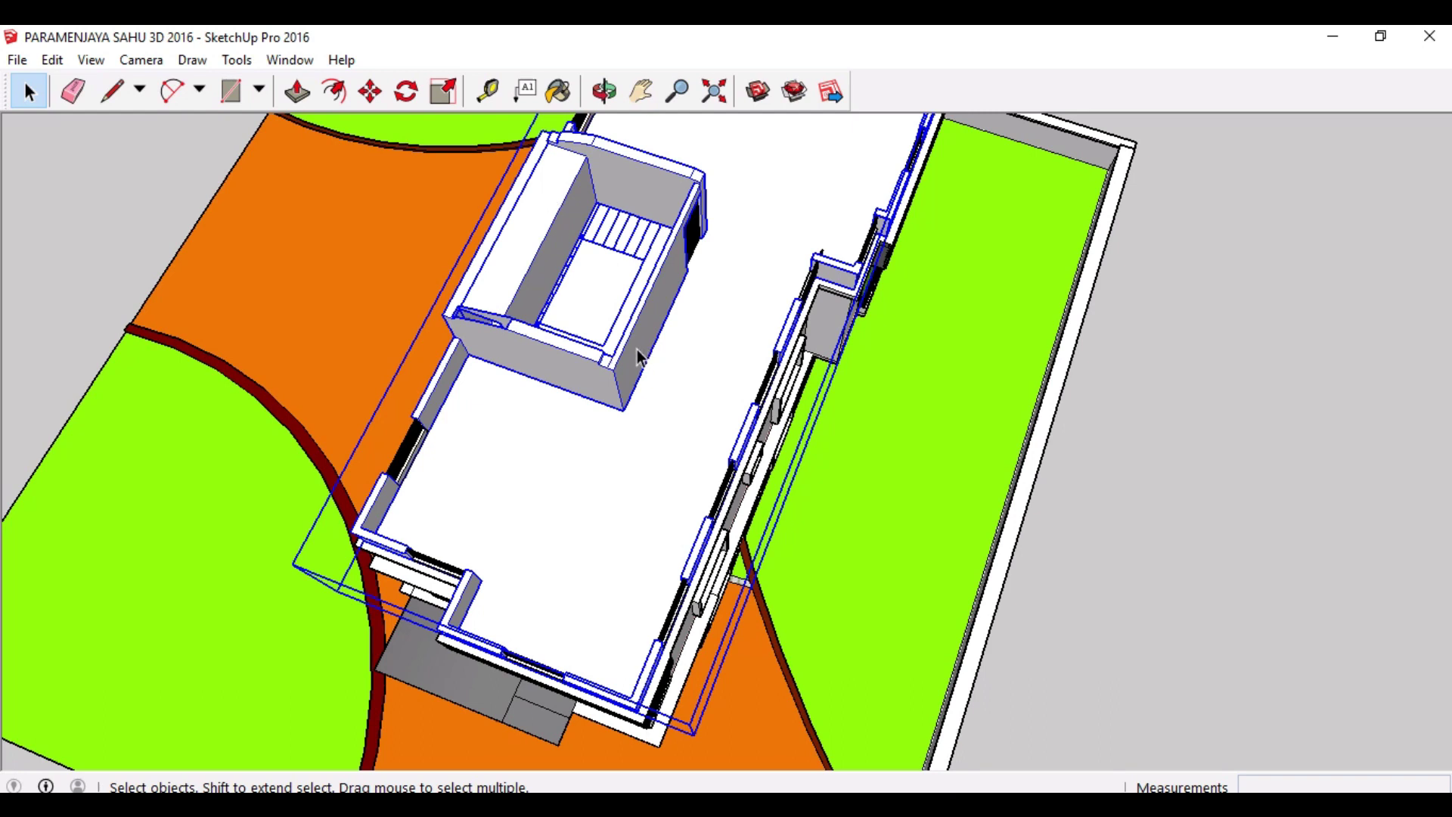
# Step: Delete the selected upper-storey group and the white top floor slab
pyautogui.press('Delete')
pyautogui.click(615, 328)
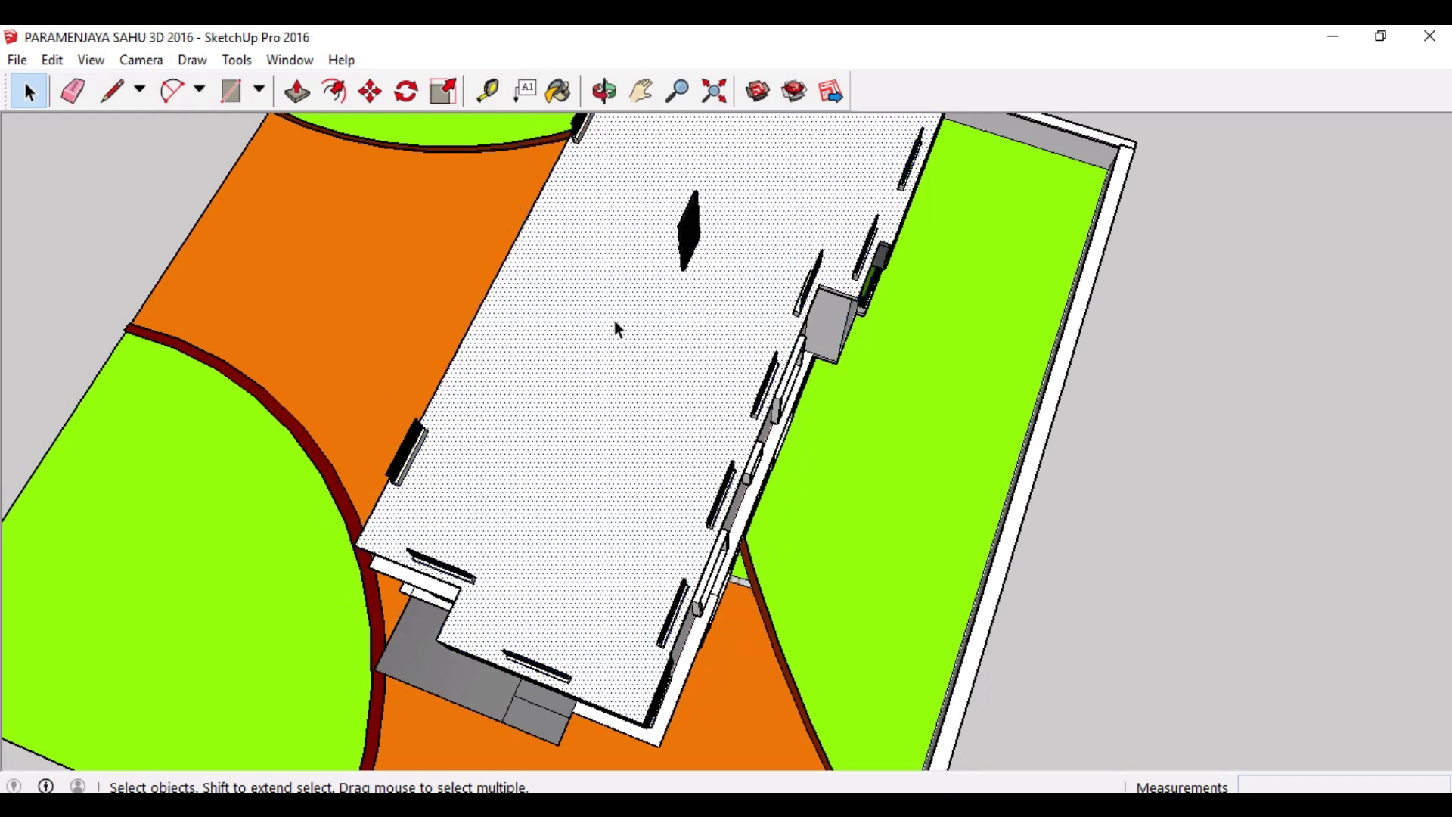
pyautogui.press('Delete')
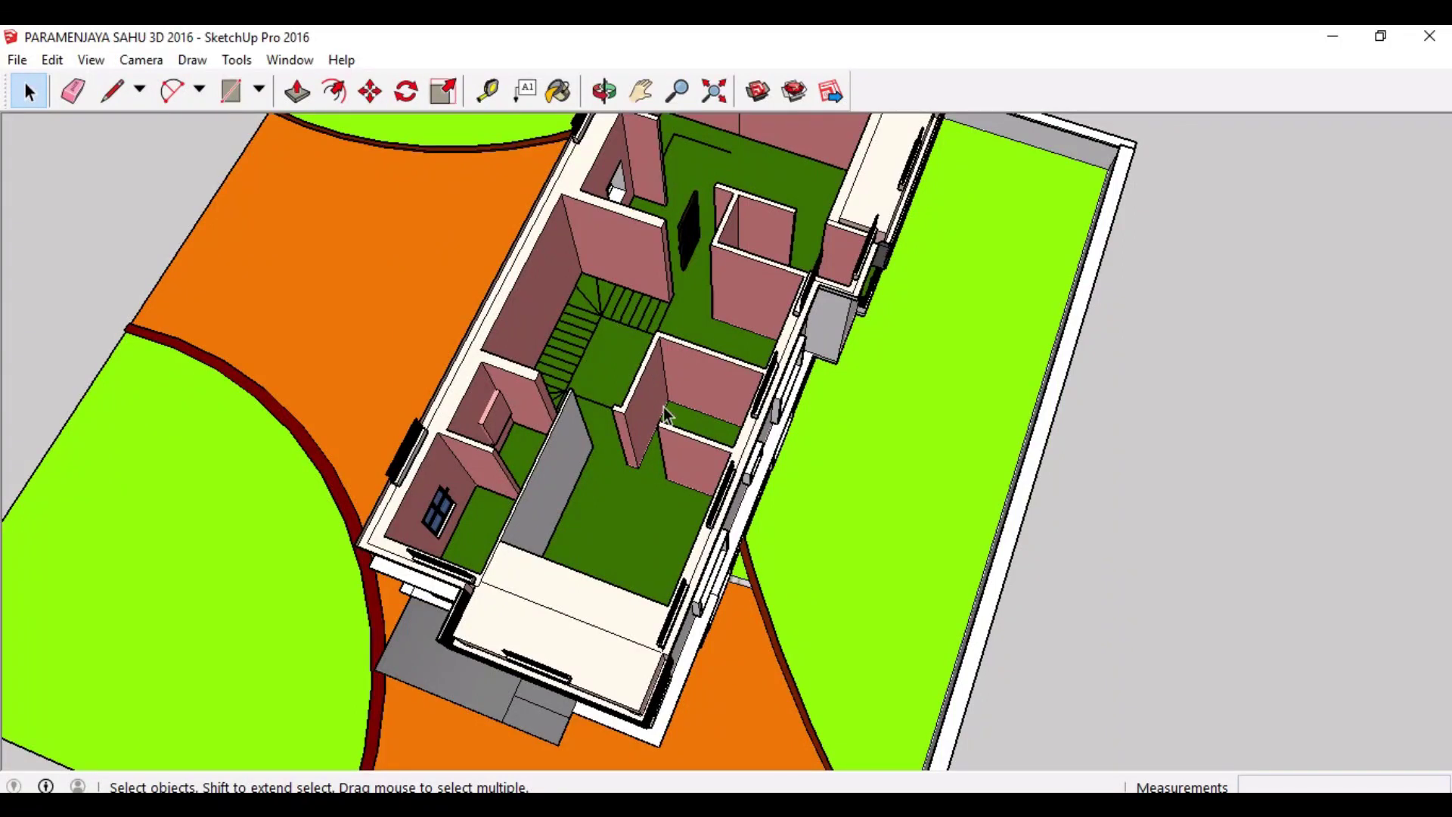
# Step: Orbit and zoom to look down into the exposed ground-floor rooms and staircase
pyautogui.moveTo(647, 539); pyautogui.dragTo(582, 458, button='middle')
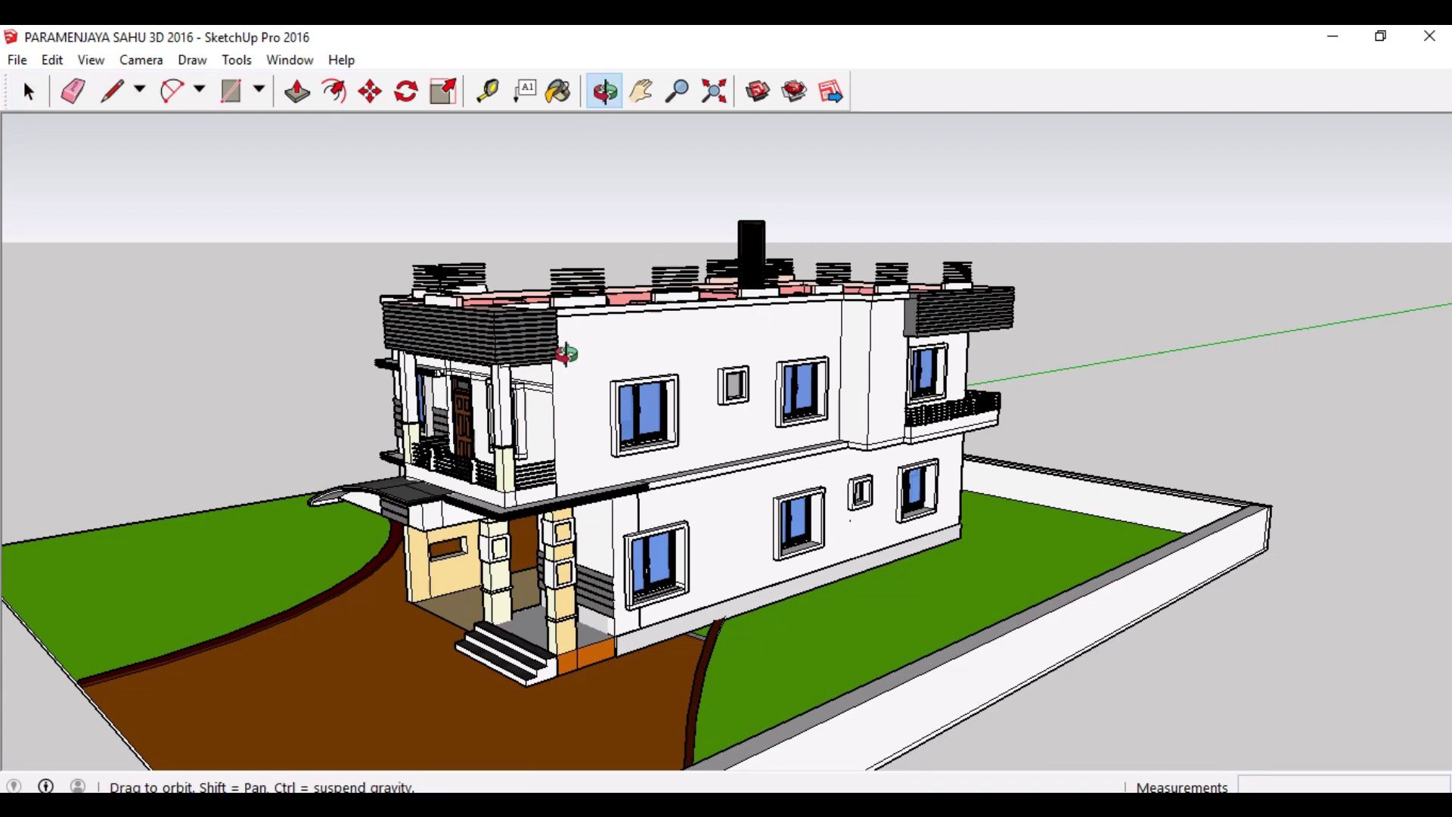
pyautogui.moveTo(565, 353); pyautogui.dragTo(673, 575)
pyautogui.press('space')
pyautogui.scroll(2, 676, 564)
pyautogui.moveTo(594, 460); pyautogui.dragTo(655, 583, button='middle')
pyautogui.scroll(-2, 663, 408)
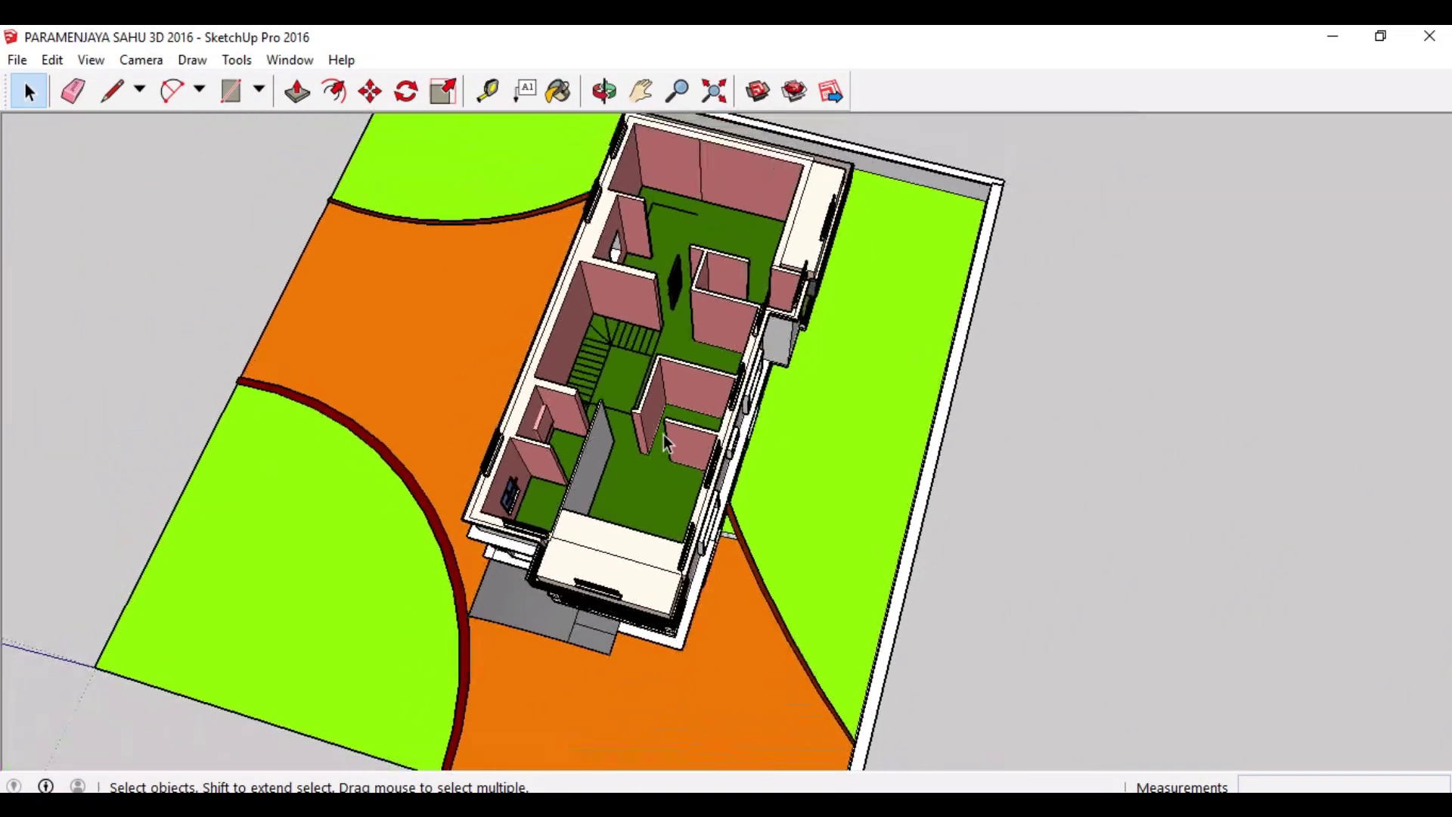
pyautogui.moveTo(656, 444); pyautogui.dragTo(658, 518, button='middle')
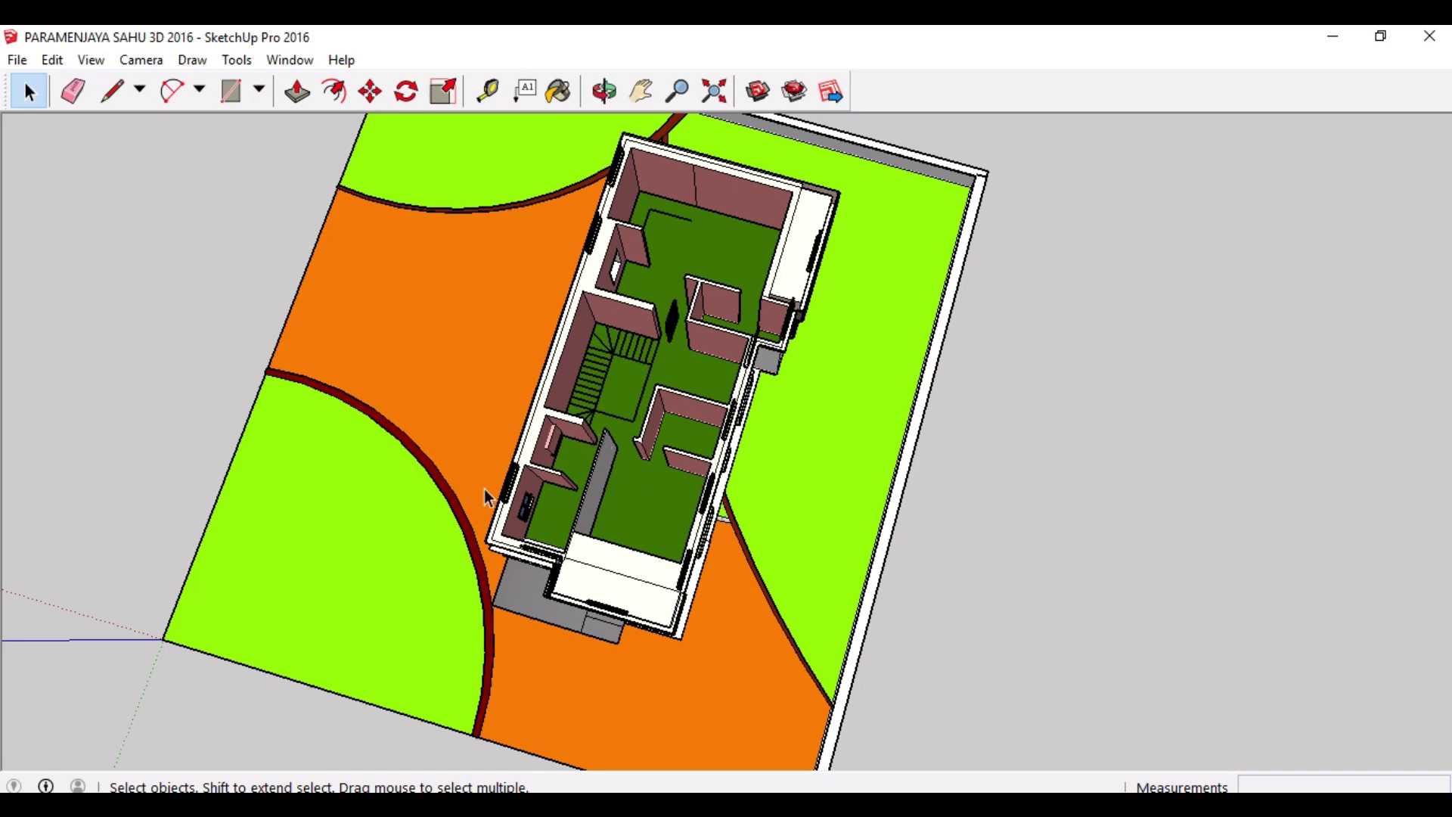
# Step: Tilt the view of house and plot, select the floor face, and stand the house upright
pyautogui.moveTo(474, 498); pyautogui.dragTo(719, 583, button='middle')
pyautogui.scroll(3, 765, 289)
pyautogui.scroll(-2, 764, 287)
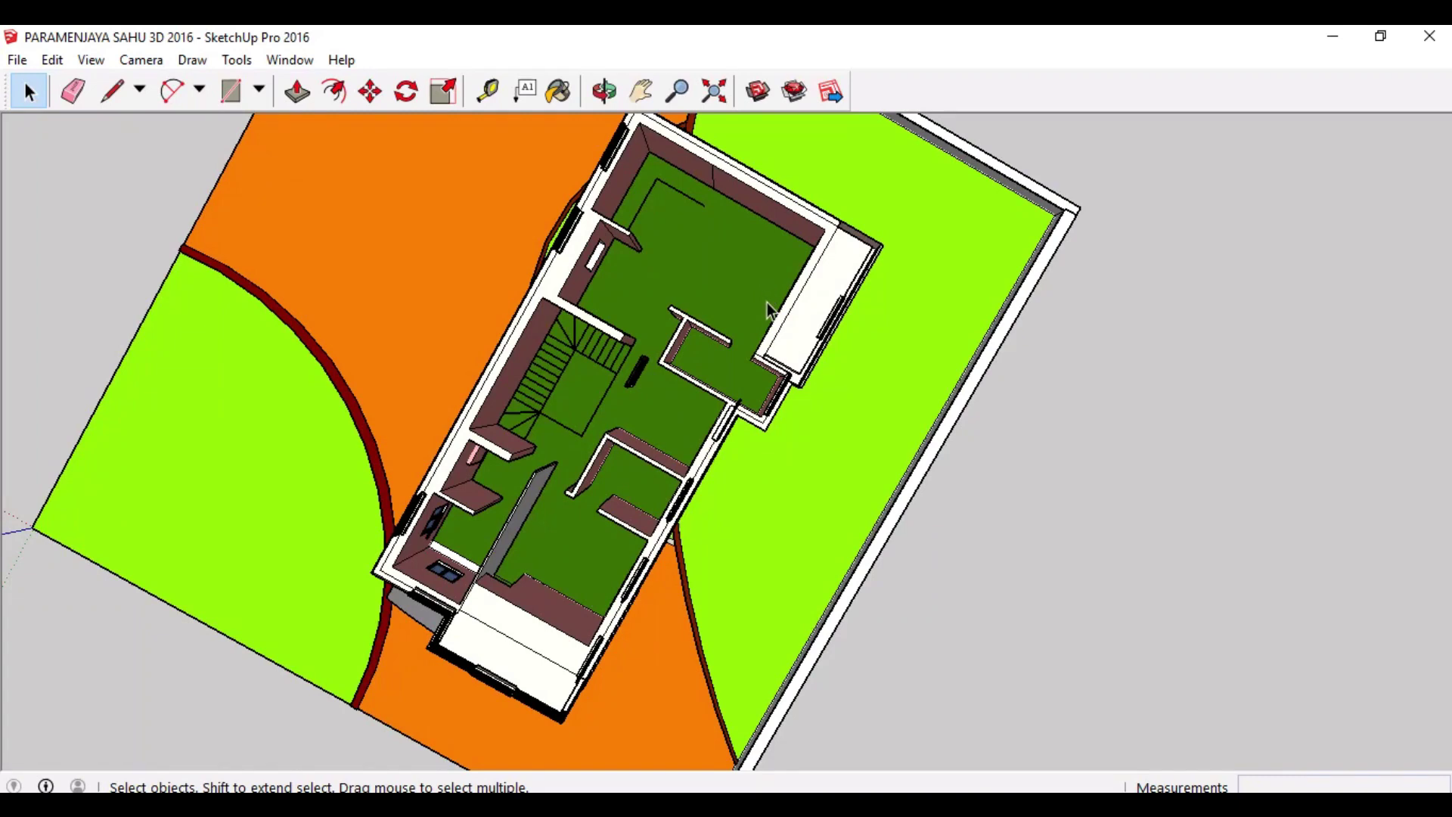
pyautogui.scroll(-1, 765, 327)
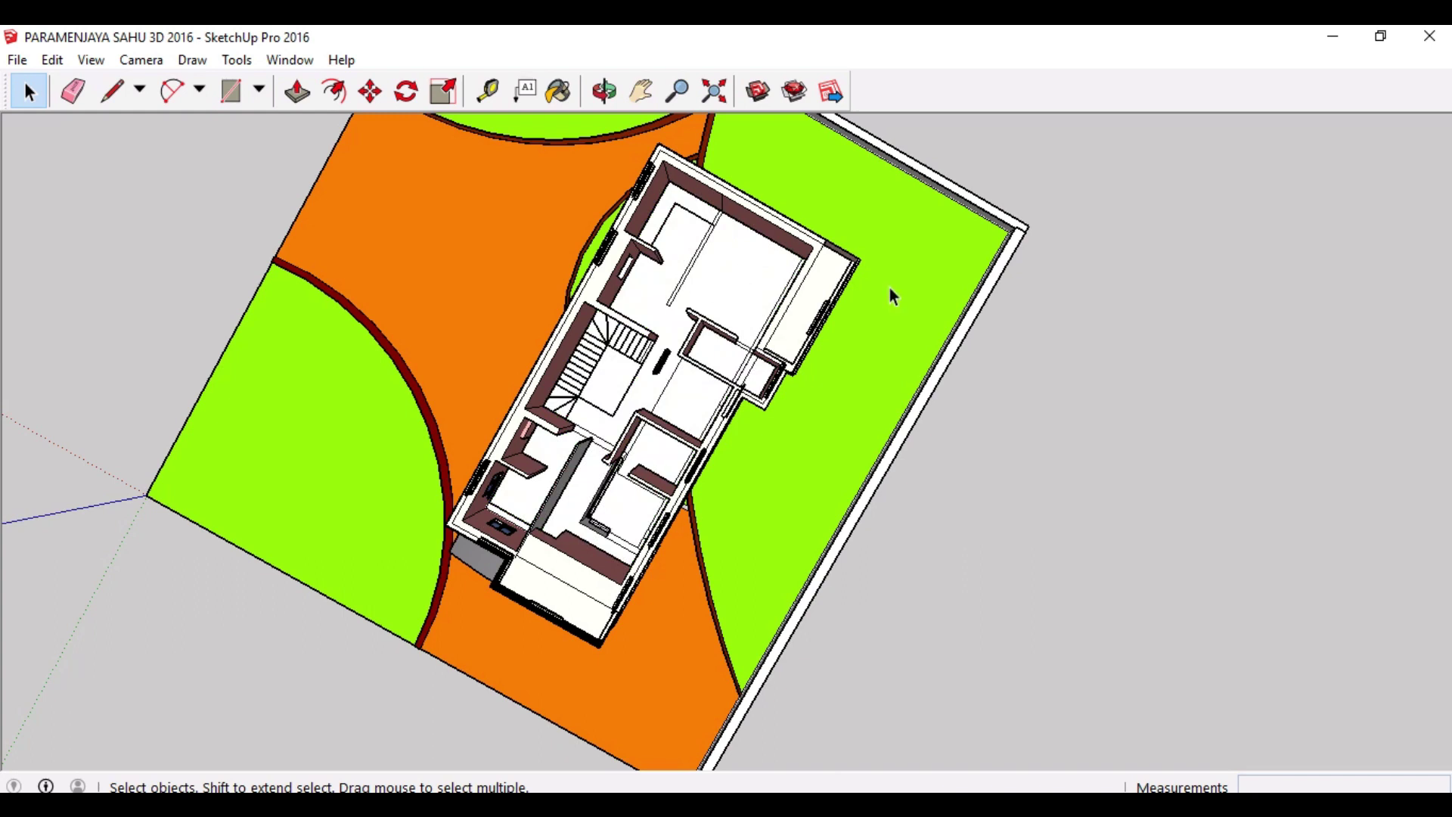
pyautogui.click(729, 285)
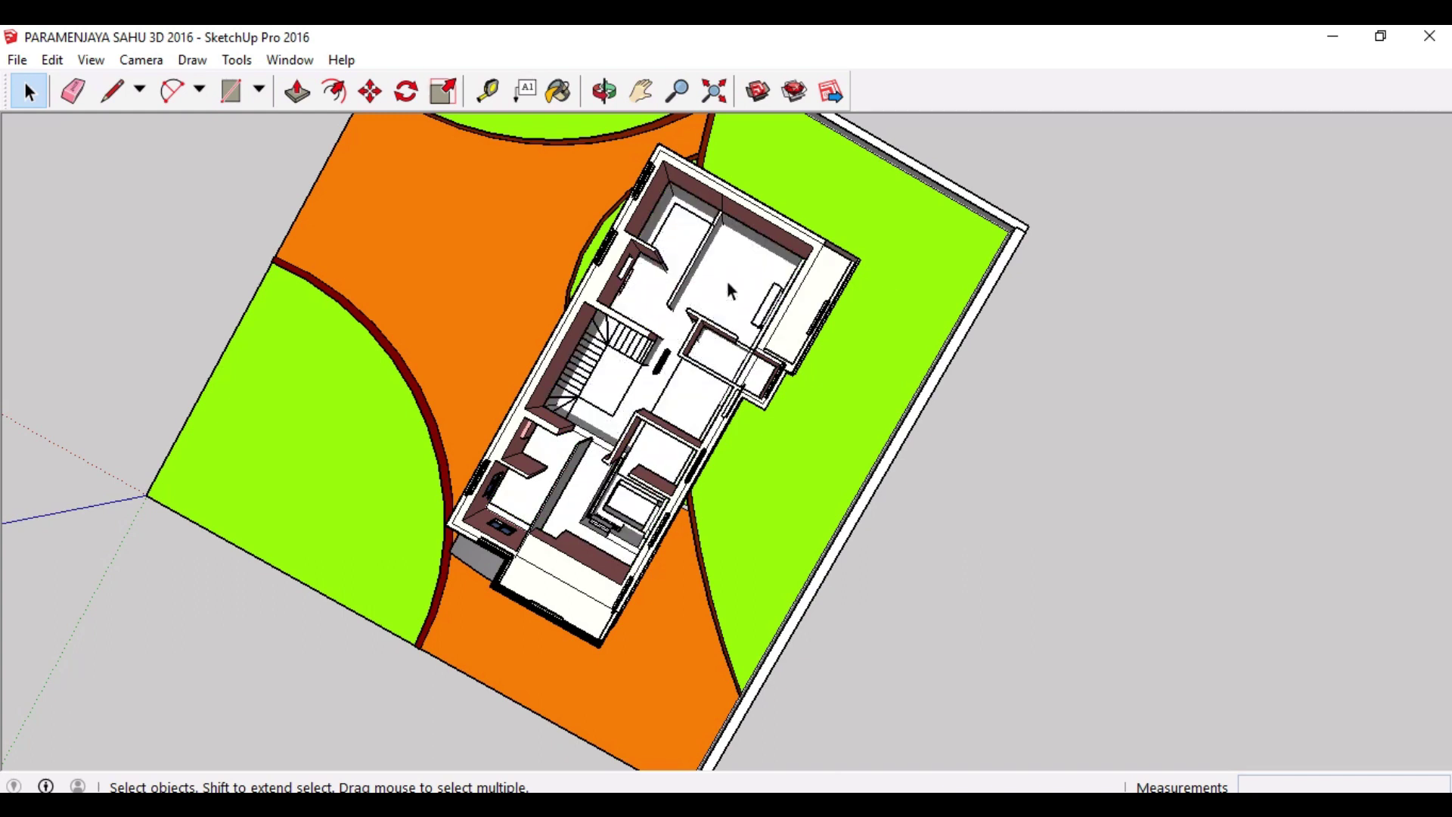
pyautogui.moveTo(538, 509); pyautogui.dragTo(663, 593, button='middle')
# Step: Delete three room floor faces to reveal the wood floor and levels below
pyautogui.scroll(5, 657, 592)
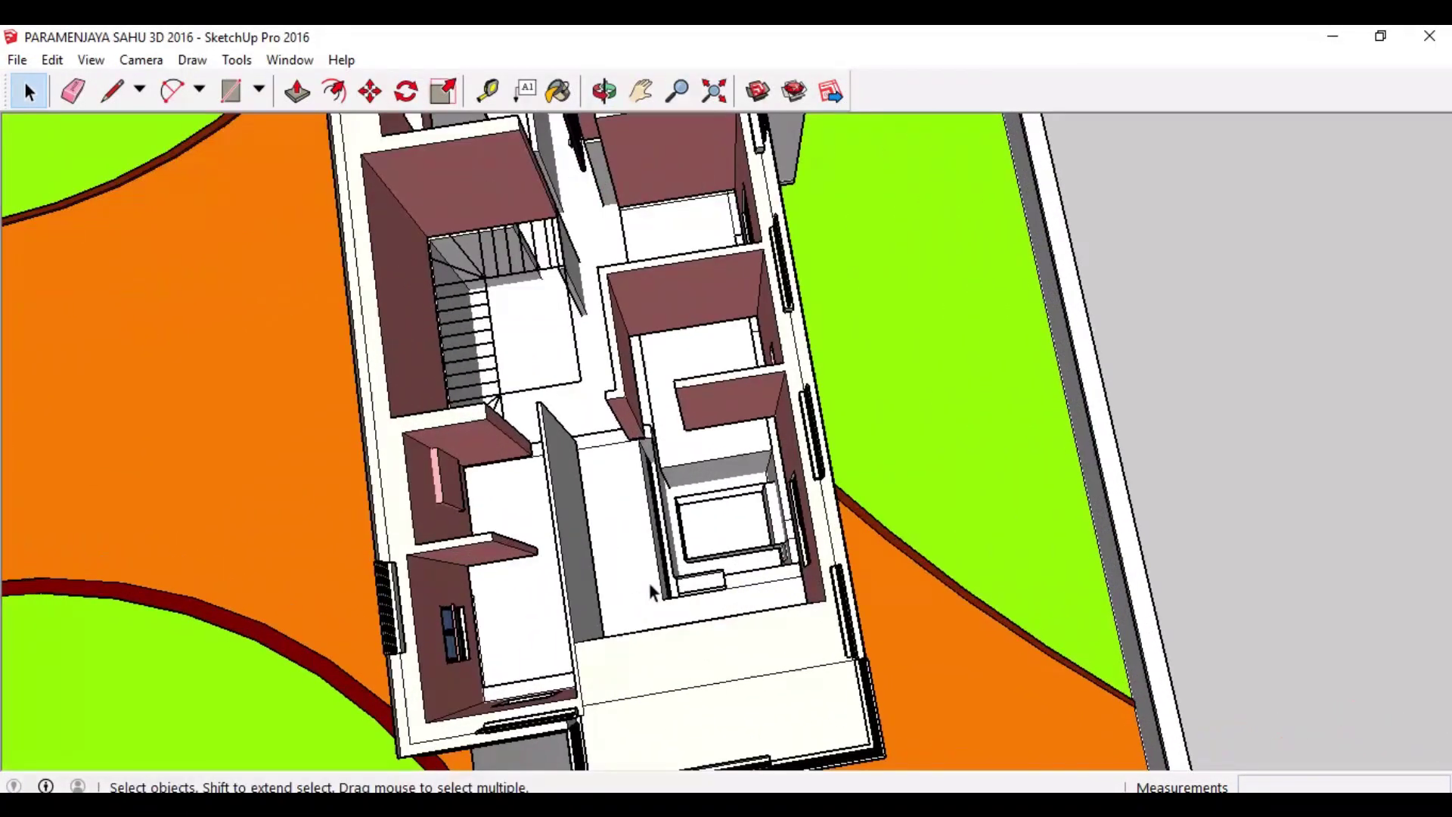
pyautogui.click(614, 541)
pyautogui.press('Delete')
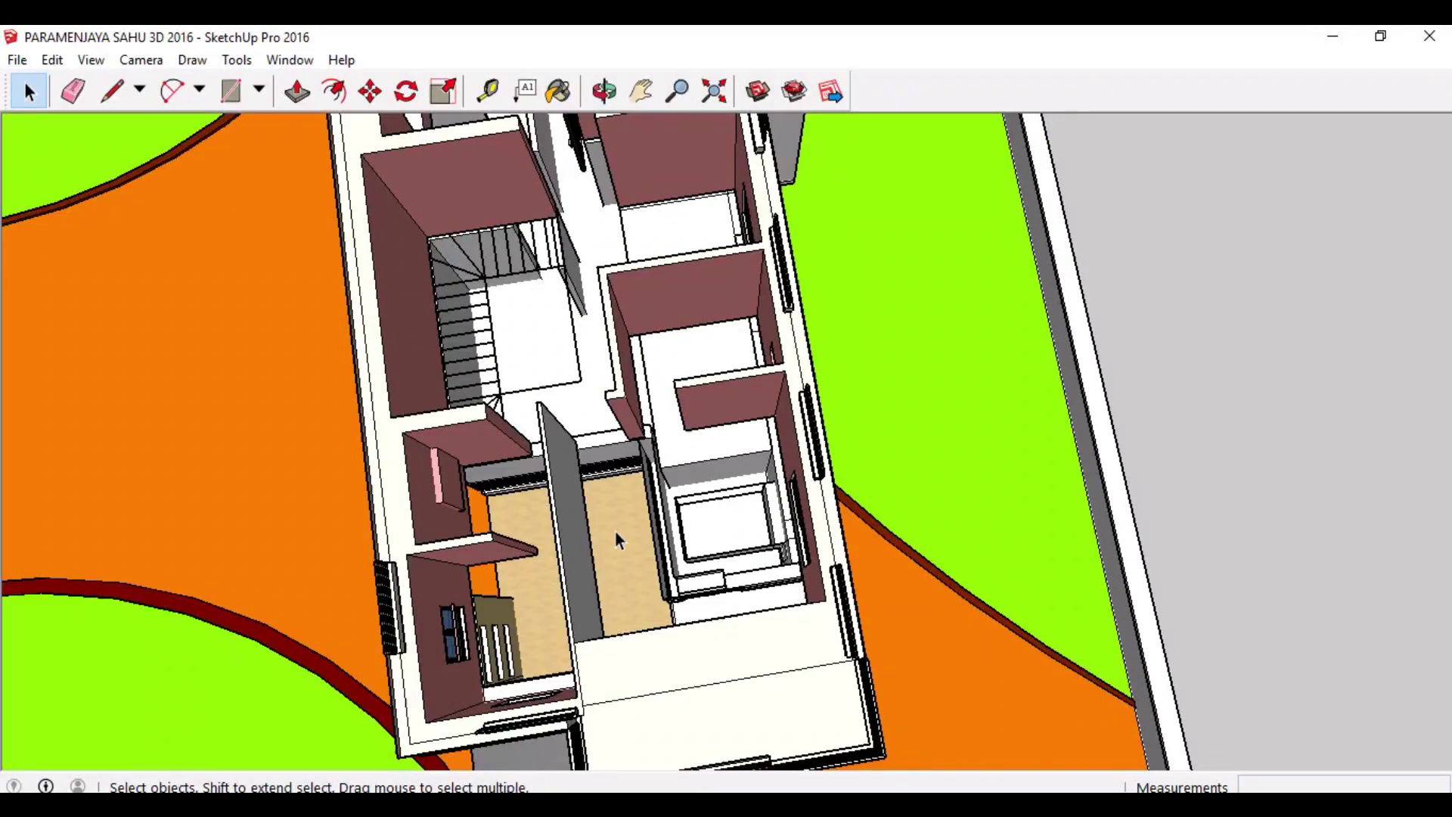
pyautogui.click(558, 401)
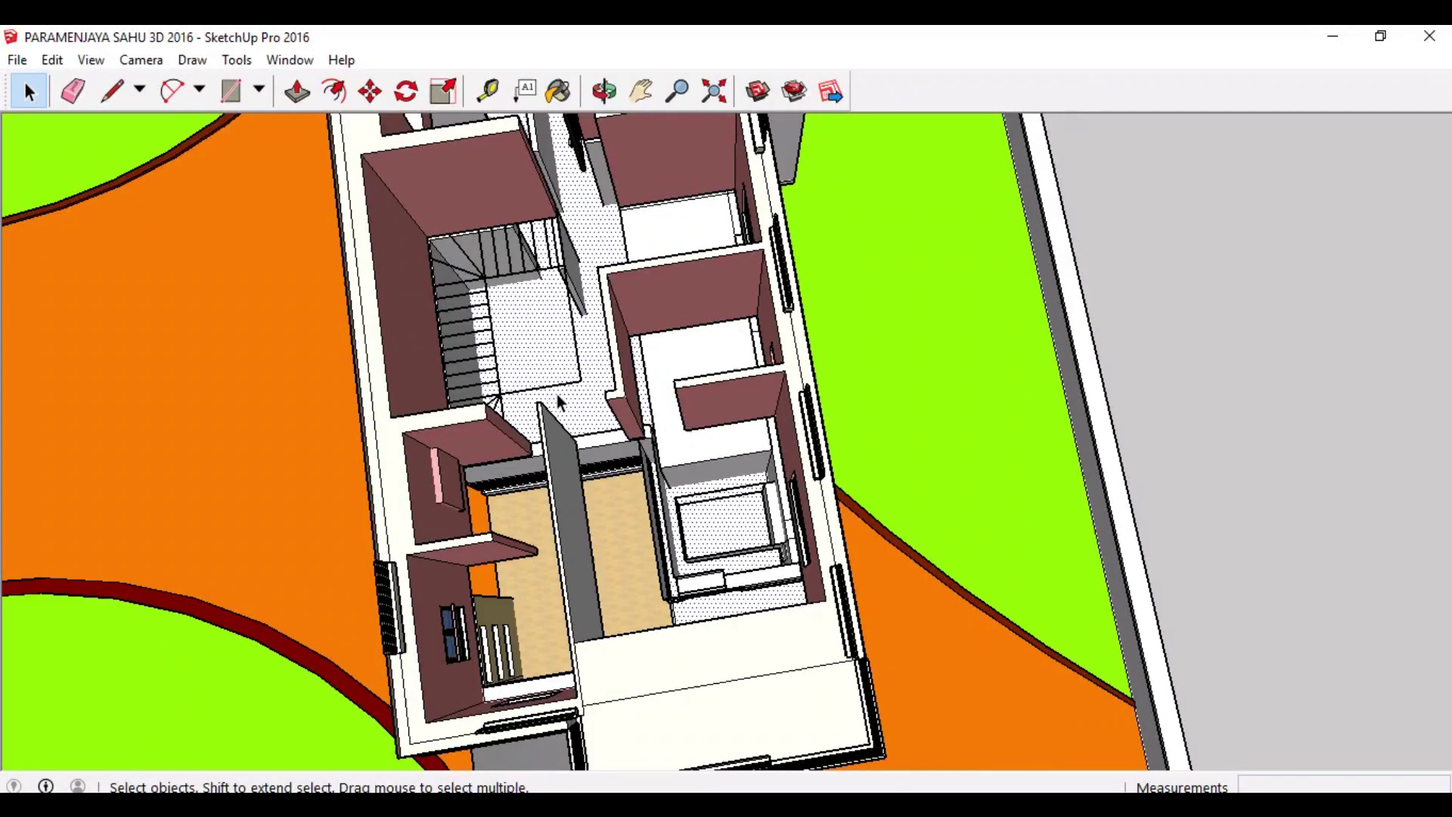
pyautogui.press('Delete')
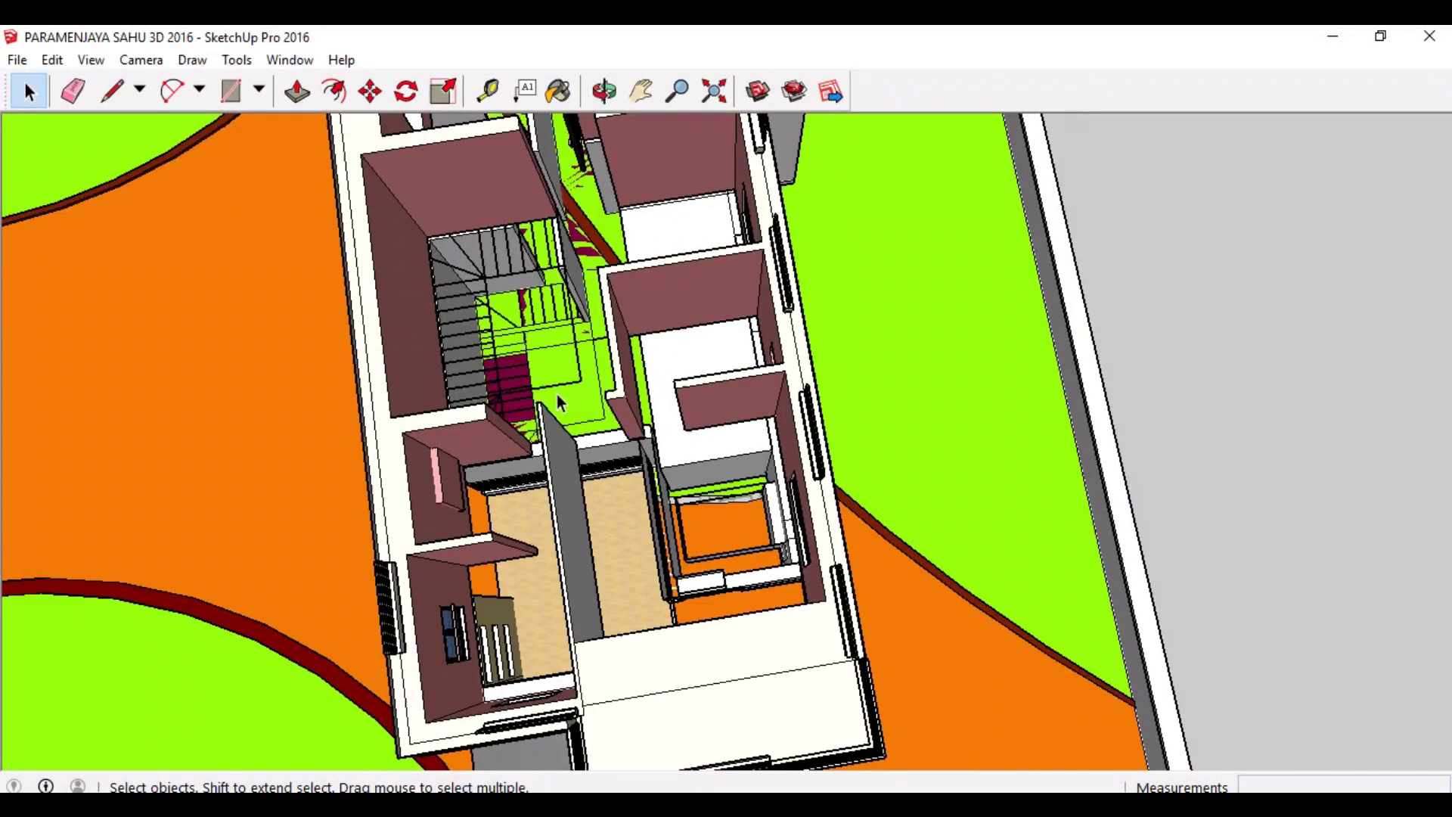
pyautogui.click(717, 338)
pyautogui.press('Delete')
# Step: Orbit and zoom out into a perspective of the whole house
pyautogui.moveTo(719, 343); pyautogui.dragTo(562, 211, button='middle')
pyautogui.scroll(-5, 561, 204)
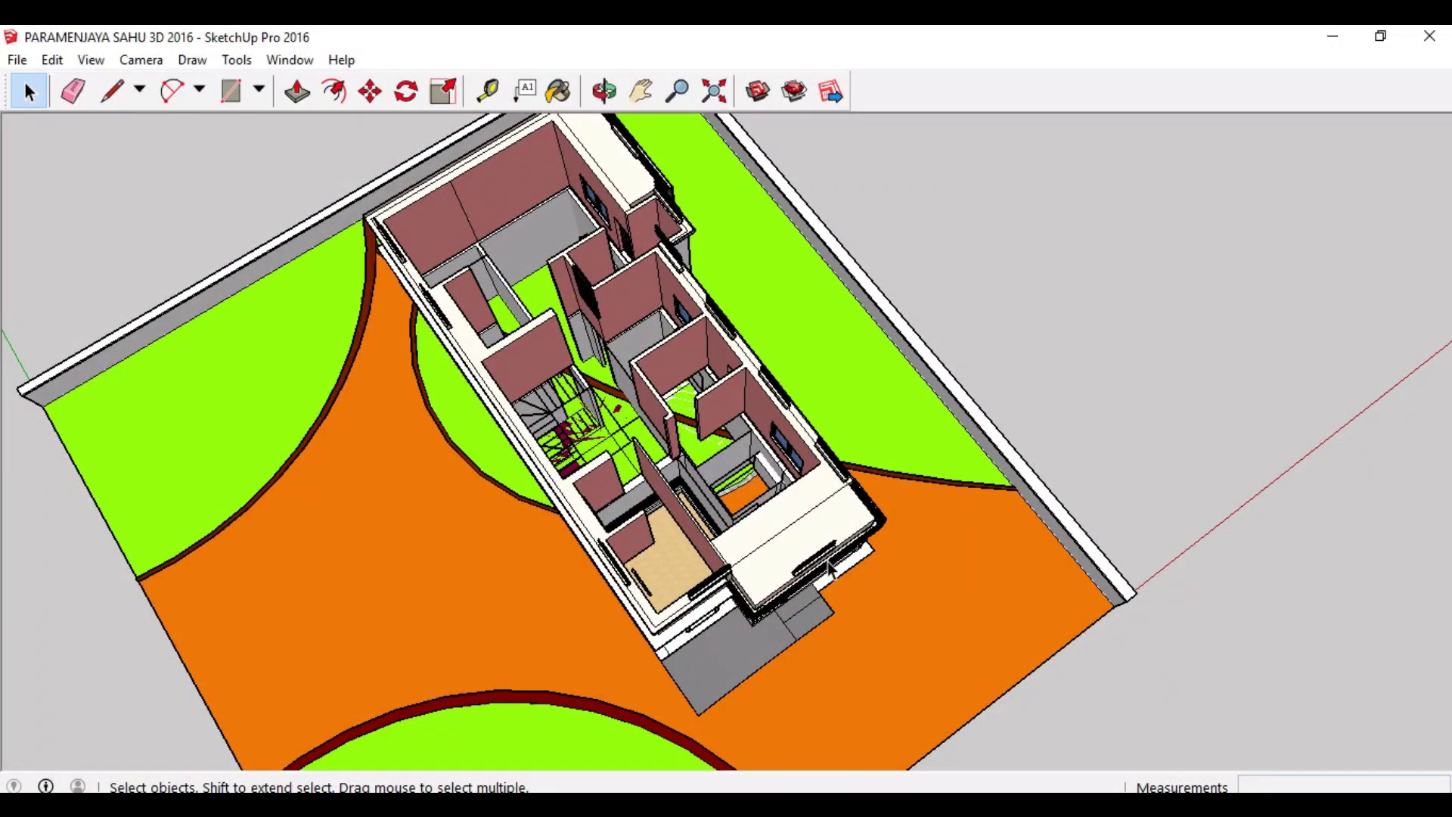
pyautogui.moveTo(711, 603); pyautogui.dragTo(840, 449, button='middle')
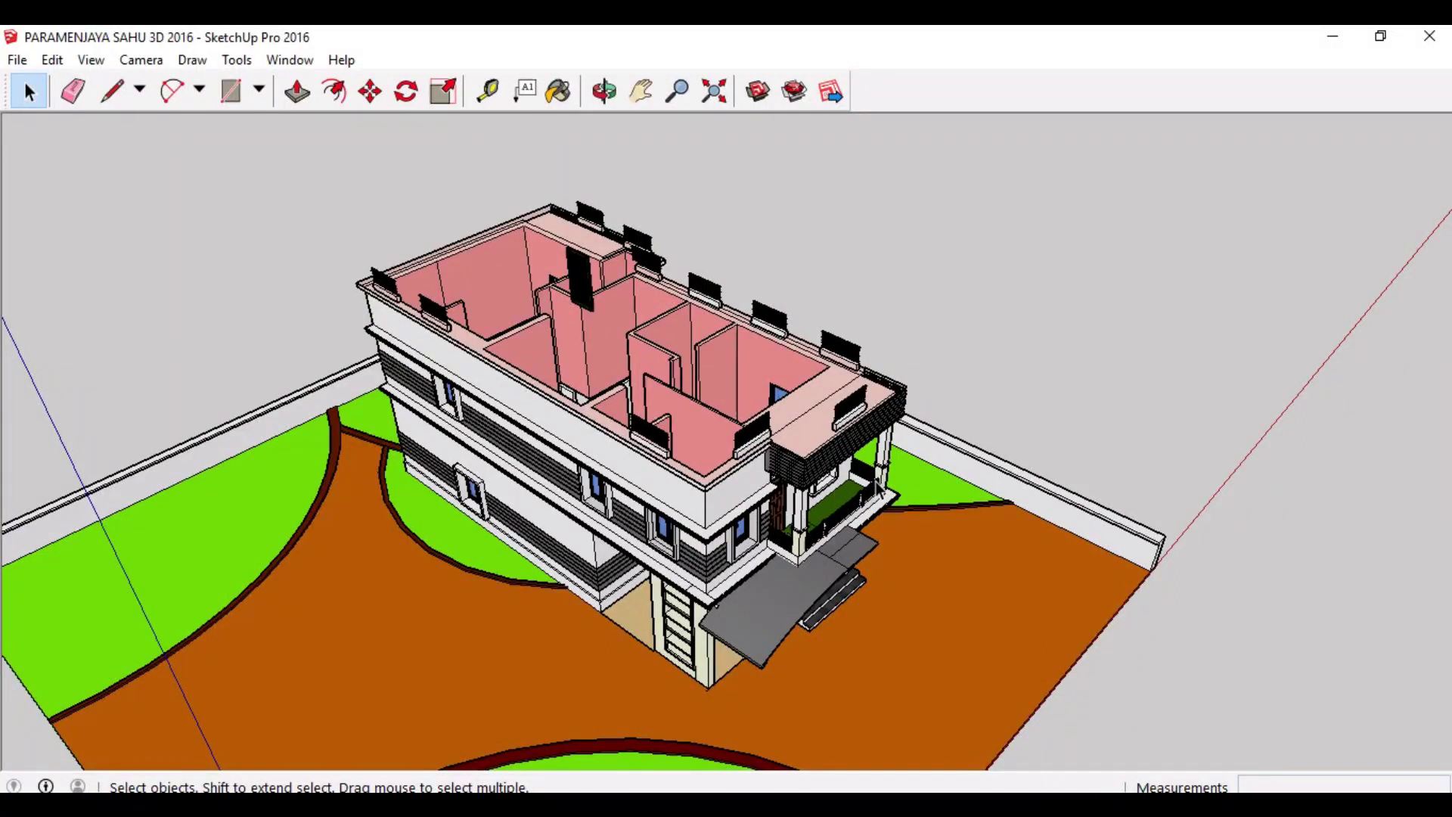
# Step: Orbit overhead, switch to the standard Top view, then tilt into the house interior
pyautogui.moveTo(802, 522); pyautogui.dragTo(956, 527, button='middle')
pyautogui.moveTo(723, 448); pyautogui.dragTo(798, 310, button='middle')
pyautogui.press('F2')
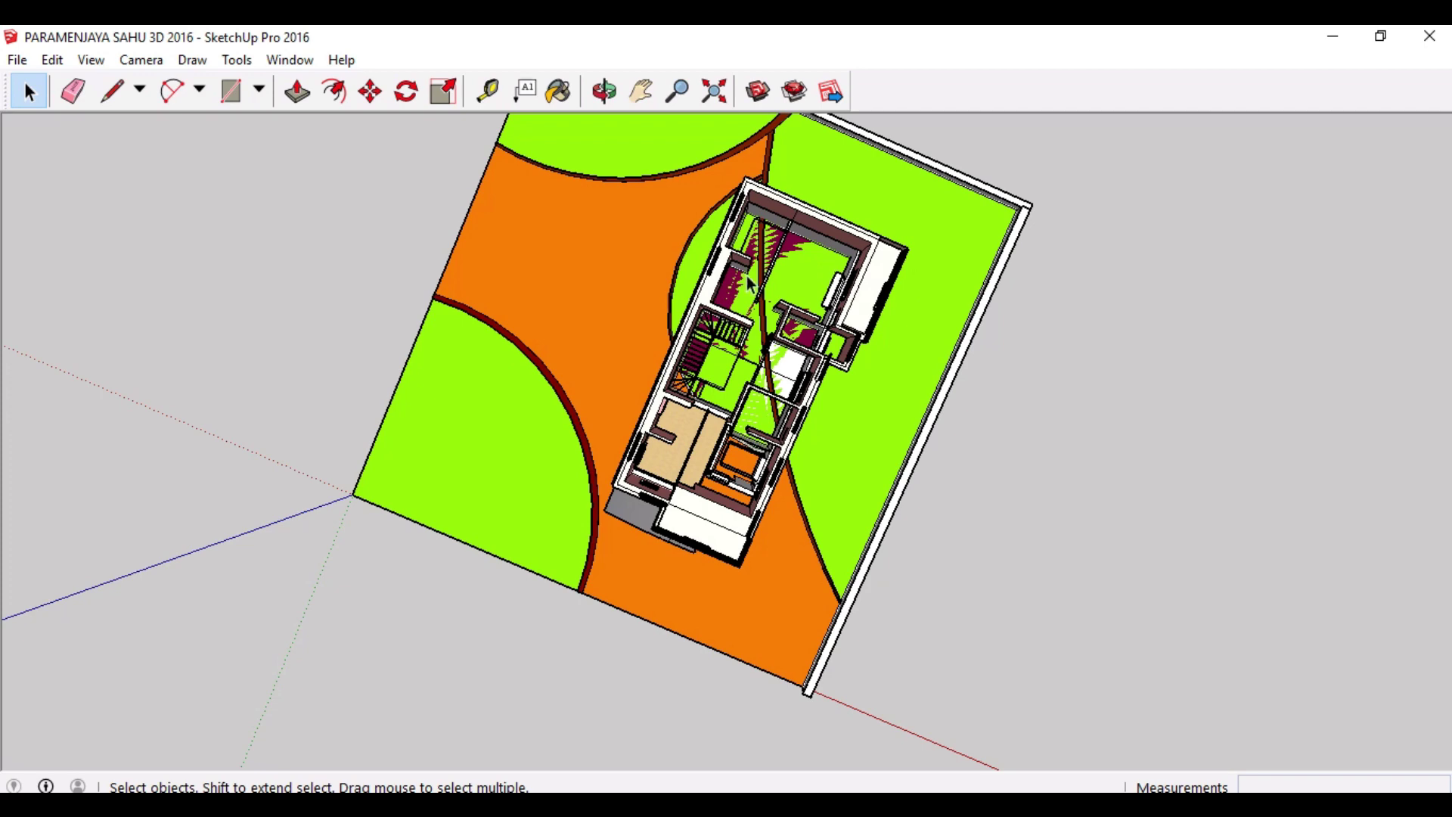
pyautogui.scroll(3, 811, 227)
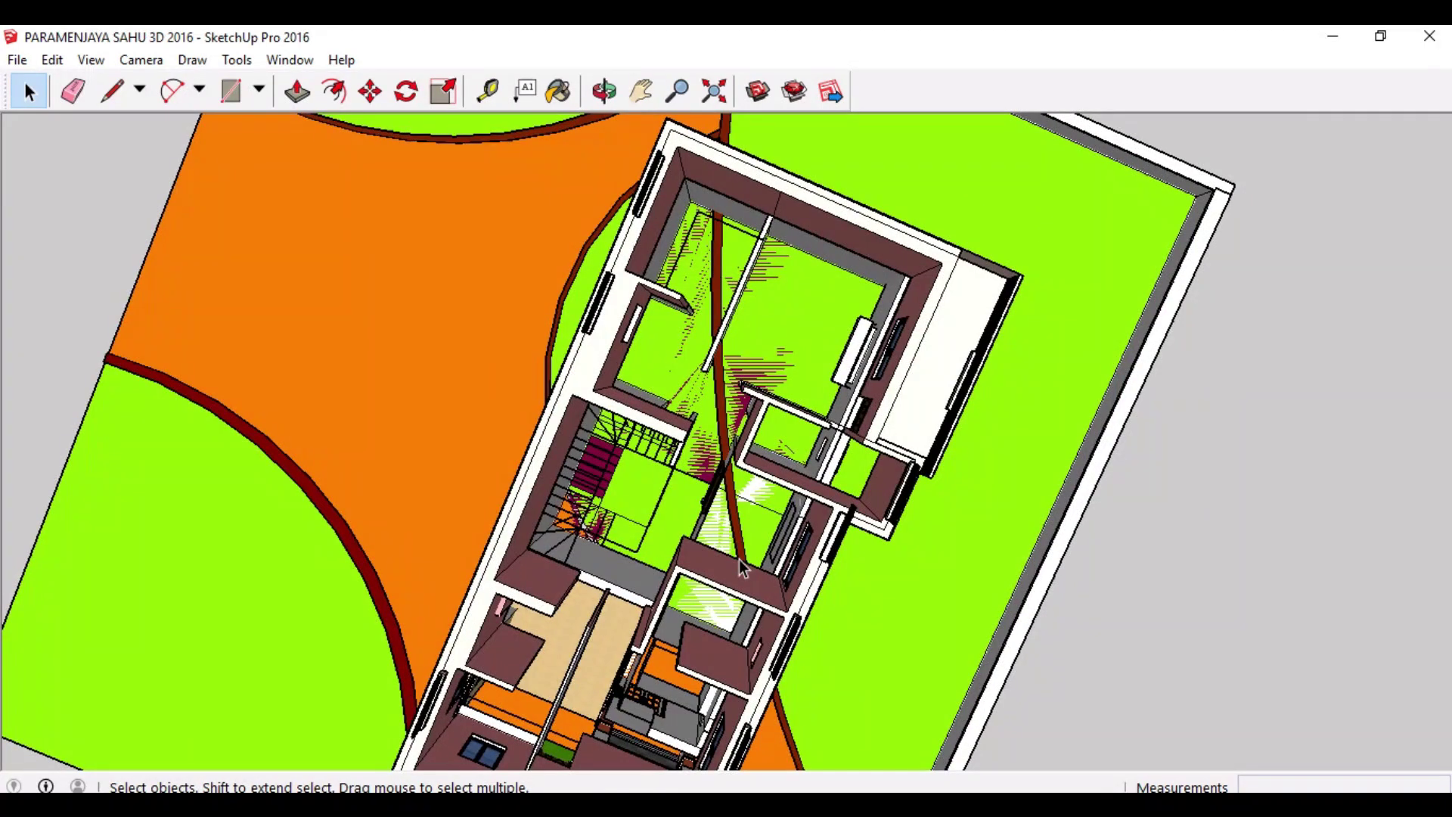
pyautogui.moveTo(829, 300); pyautogui.dragTo(849, 261, button='middle')
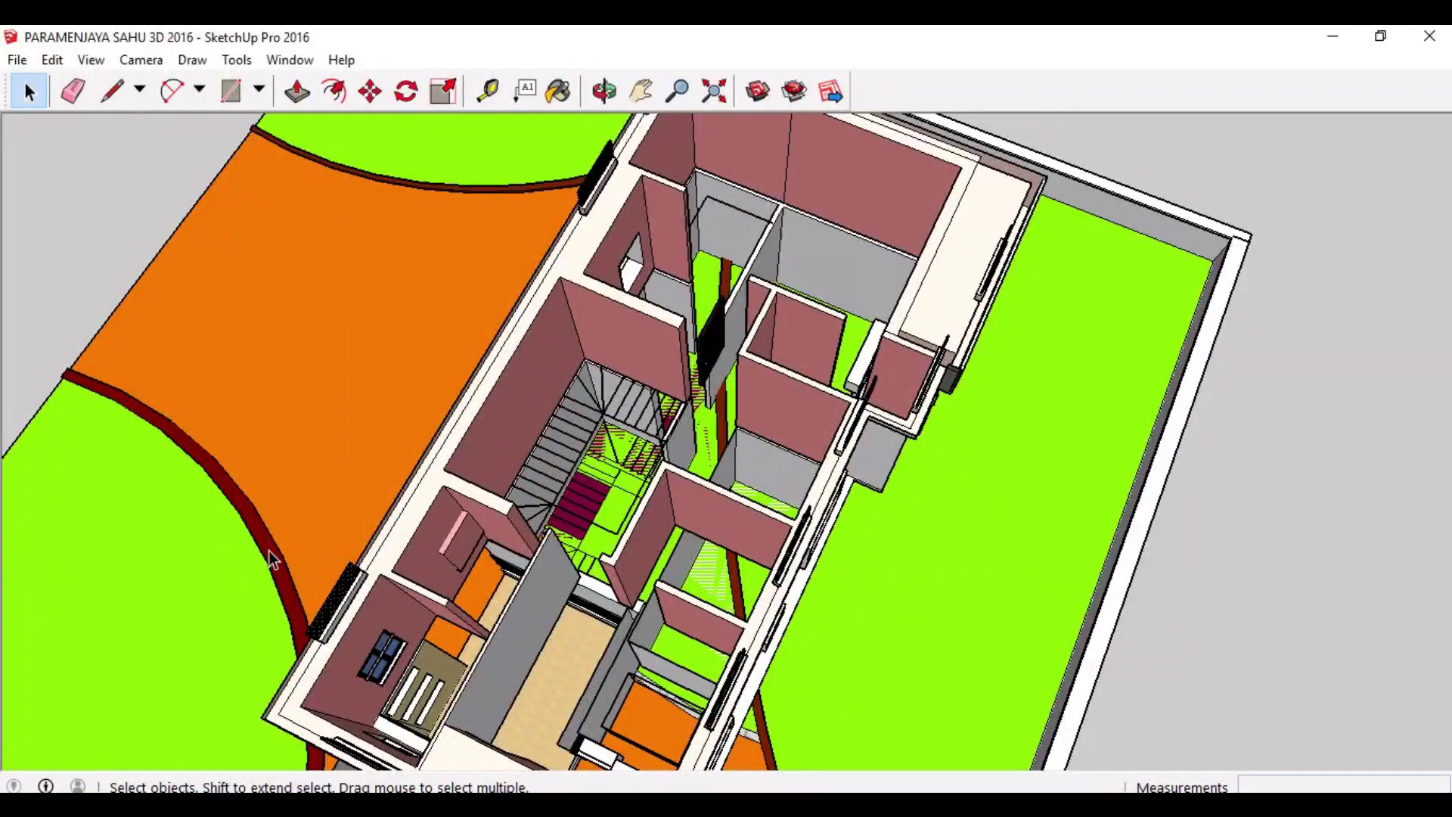
pyautogui.scroll(-5, 272, 560)
# Step: Restore the upper storey and curved canopy and view the house from a low side angle
pyautogui.moveTo(333, 681); pyautogui.dragTo(495, 605, button='middle')
pyautogui.scroll(-3, 495, 605)
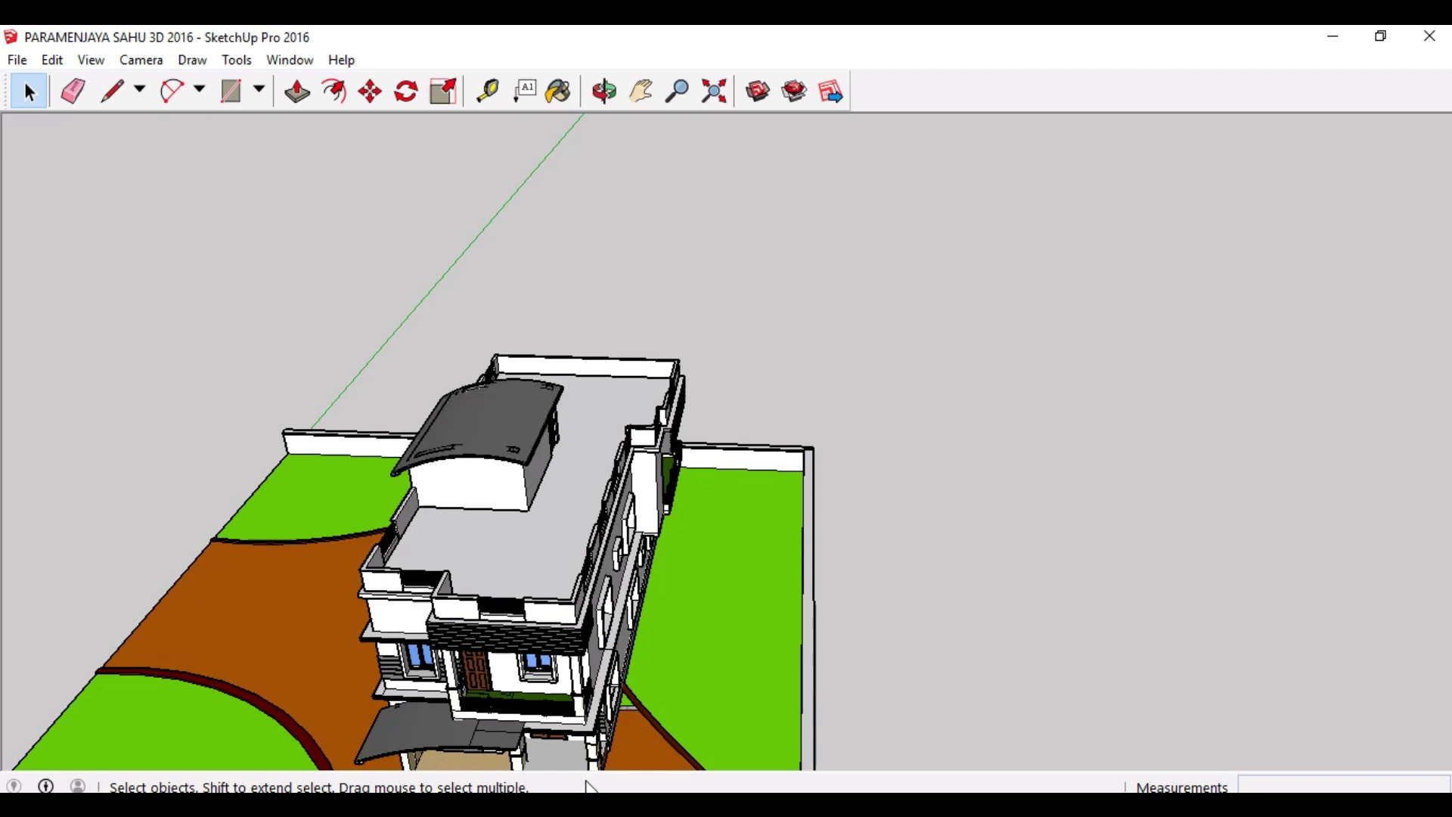
pyautogui.press('o')
pyautogui.moveTo(637, 749); pyautogui.dragTo(752, 616)
pyautogui.press('space')
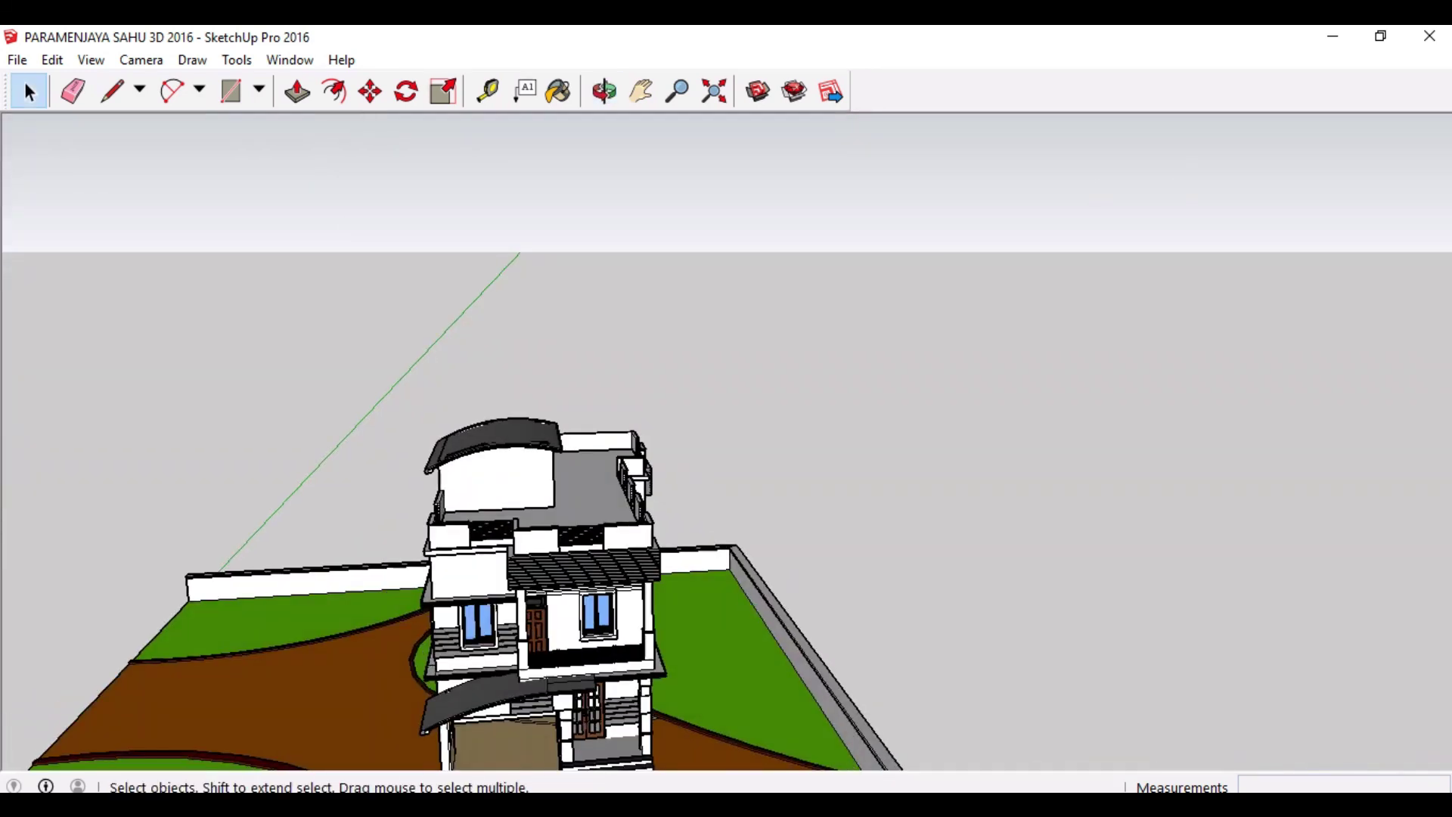
# Step: Bring Foxit PhantomPDF to the front and switch to the 1.pdf drawing
pyautogui.moveTo(863, 806)
pyautogui.click(863, 734)
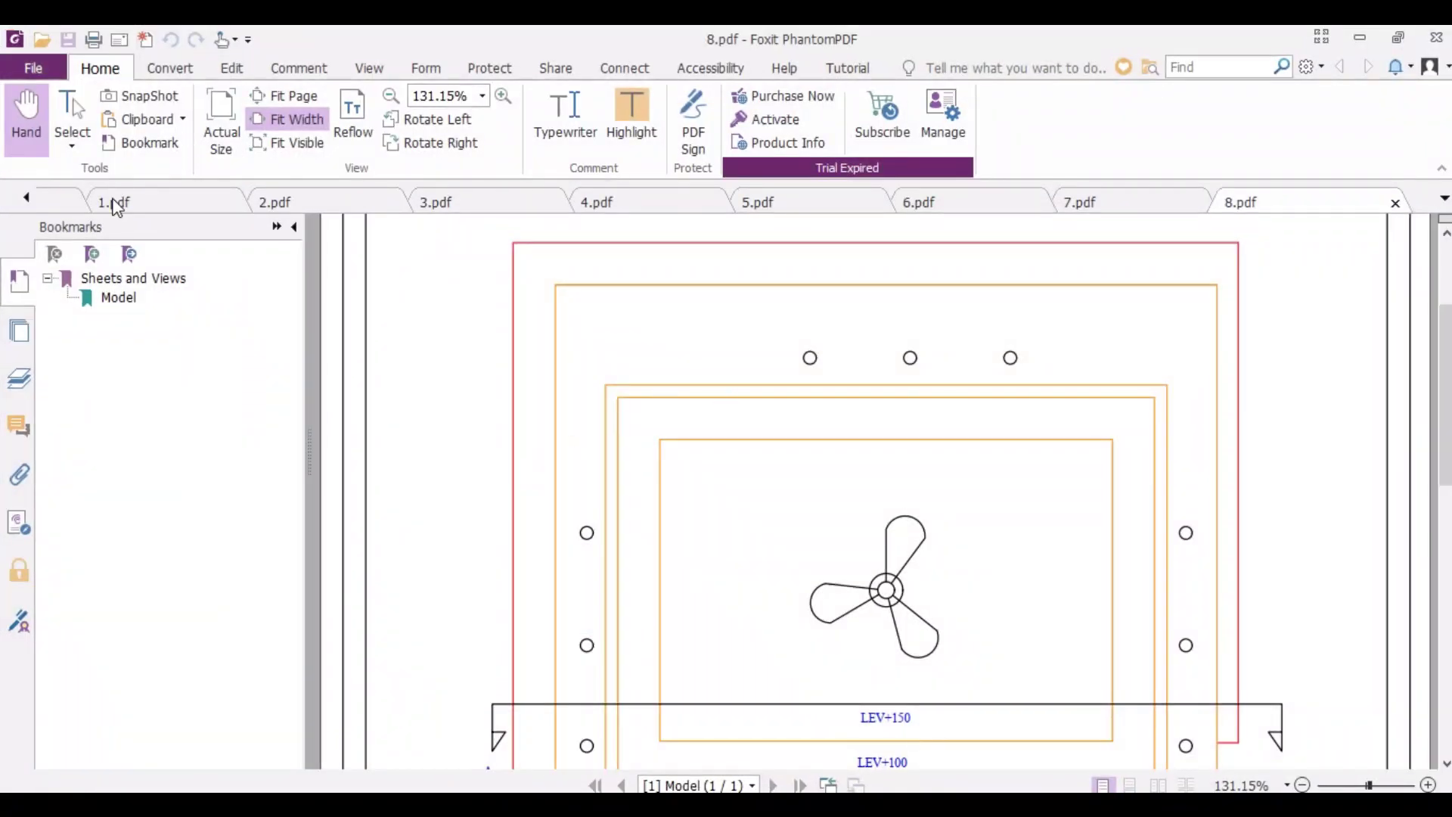
pyautogui.click(114, 202)
# Step: Scroll past the kitchen plan down to the Kitchen Section A elevation
pyautogui.scroll(-1, 551, 332)
pyautogui.scroll(5, 552, 333)
pyautogui.scroll(7, 552, 333)
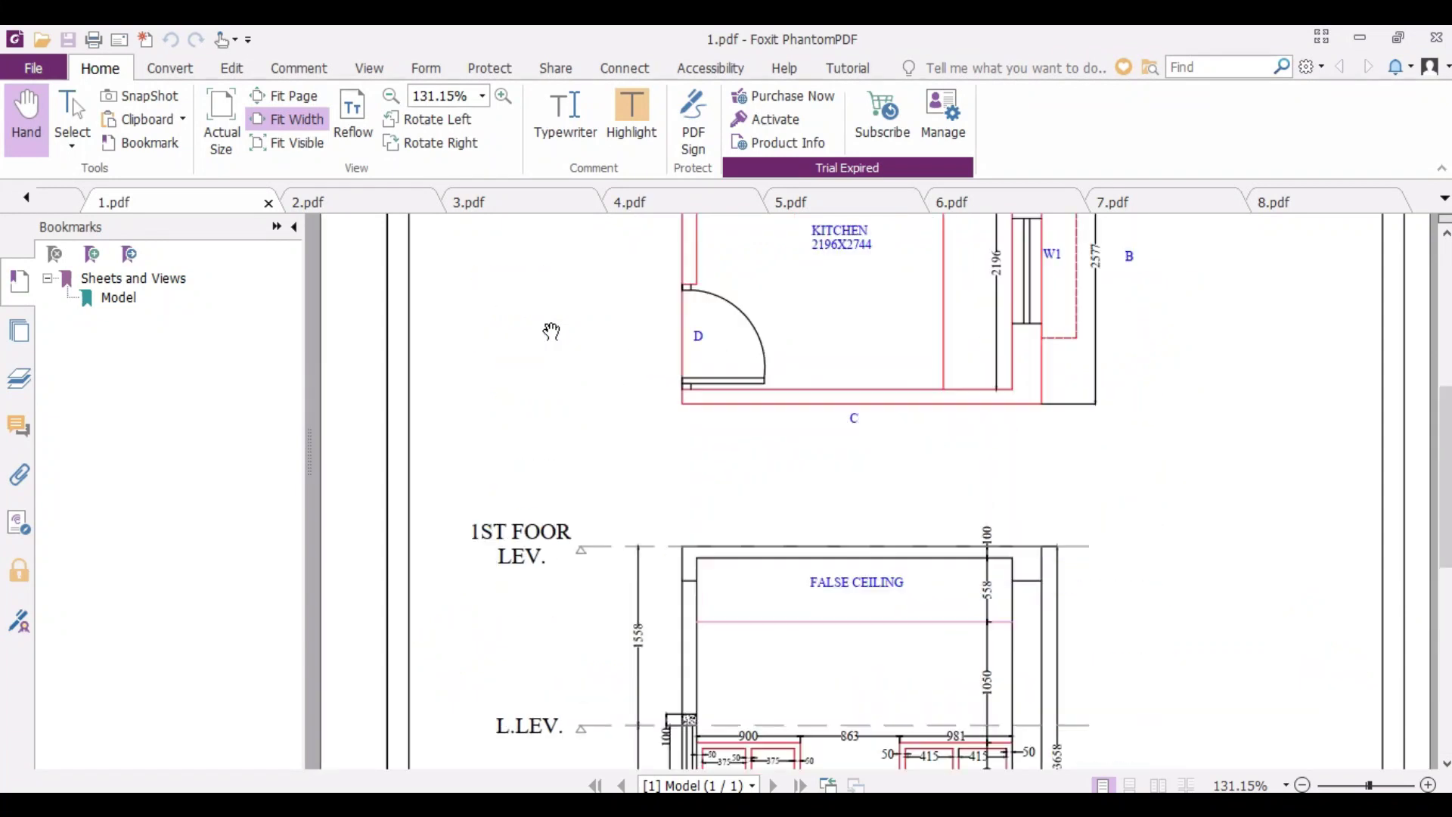
pyautogui.scroll(-4, 552, 333)
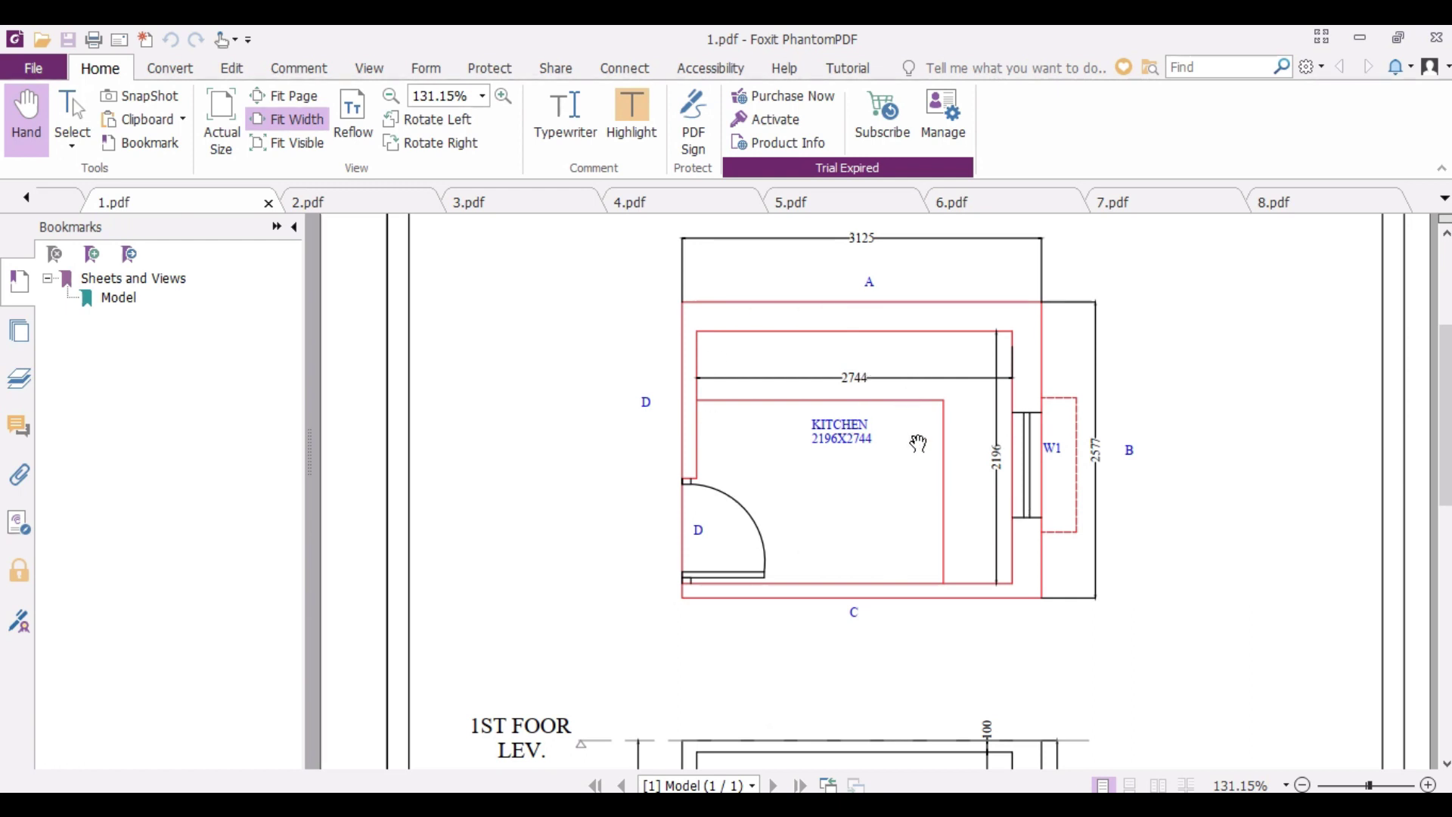
pyautogui.scroll(-1, 919, 446)
pyautogui.scroll(-6, 919, 446)
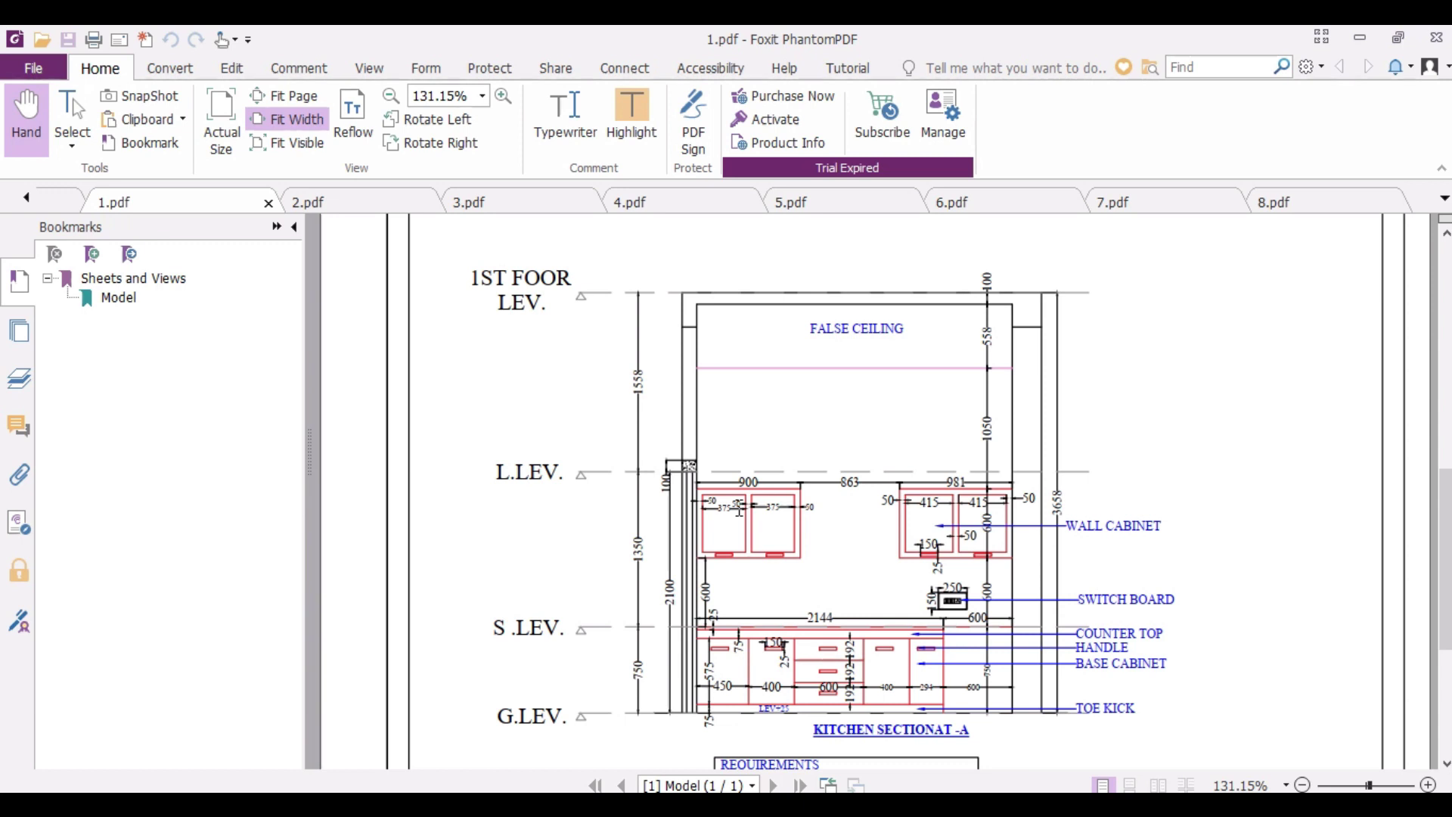
pyautogui.click(352, 212)
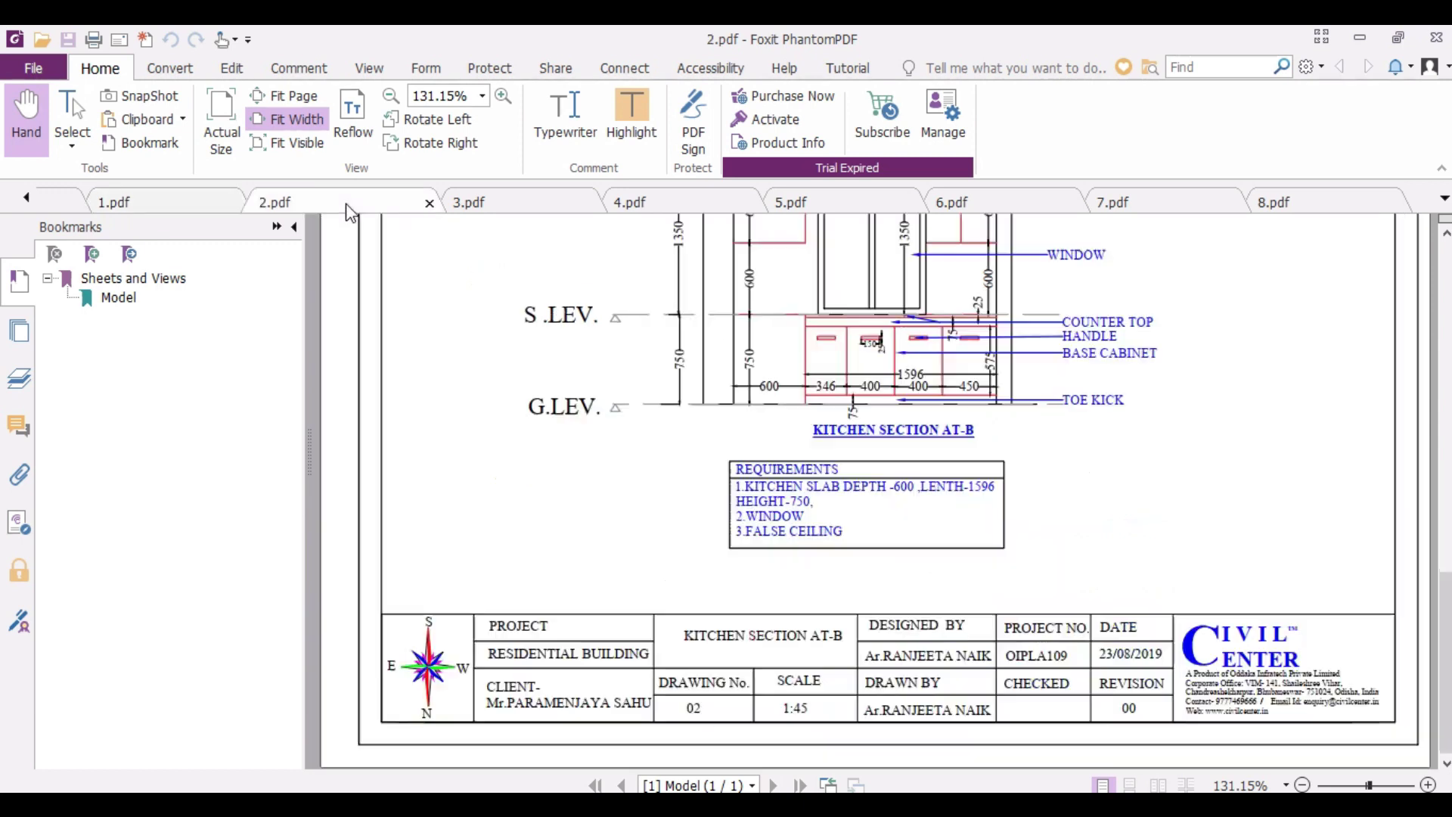
pyautogui.scroll(3, 706, 365)
pyautogui.scroll(3, 706, 365)
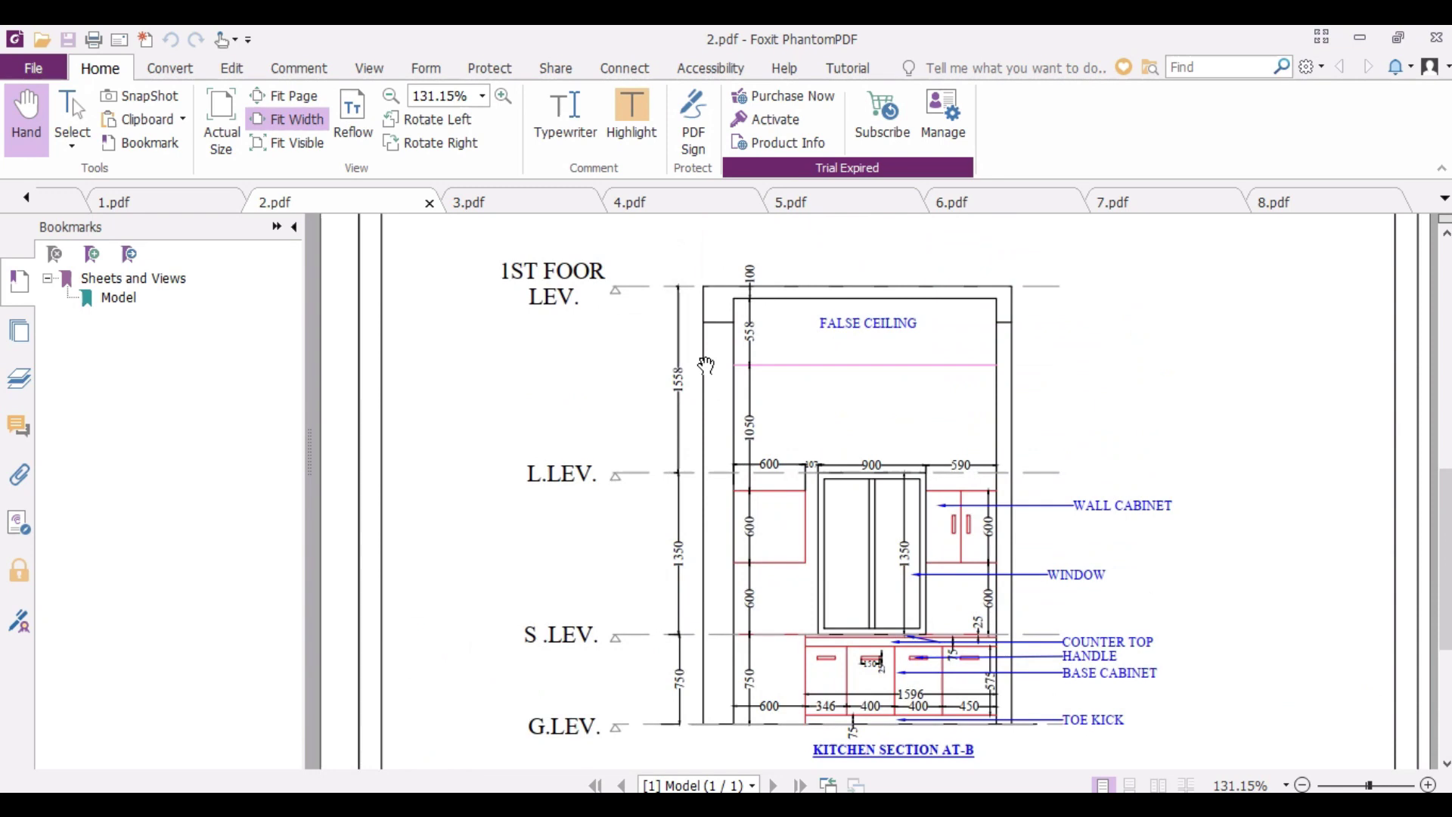
pyautogui.scroll(8, 702, 364)
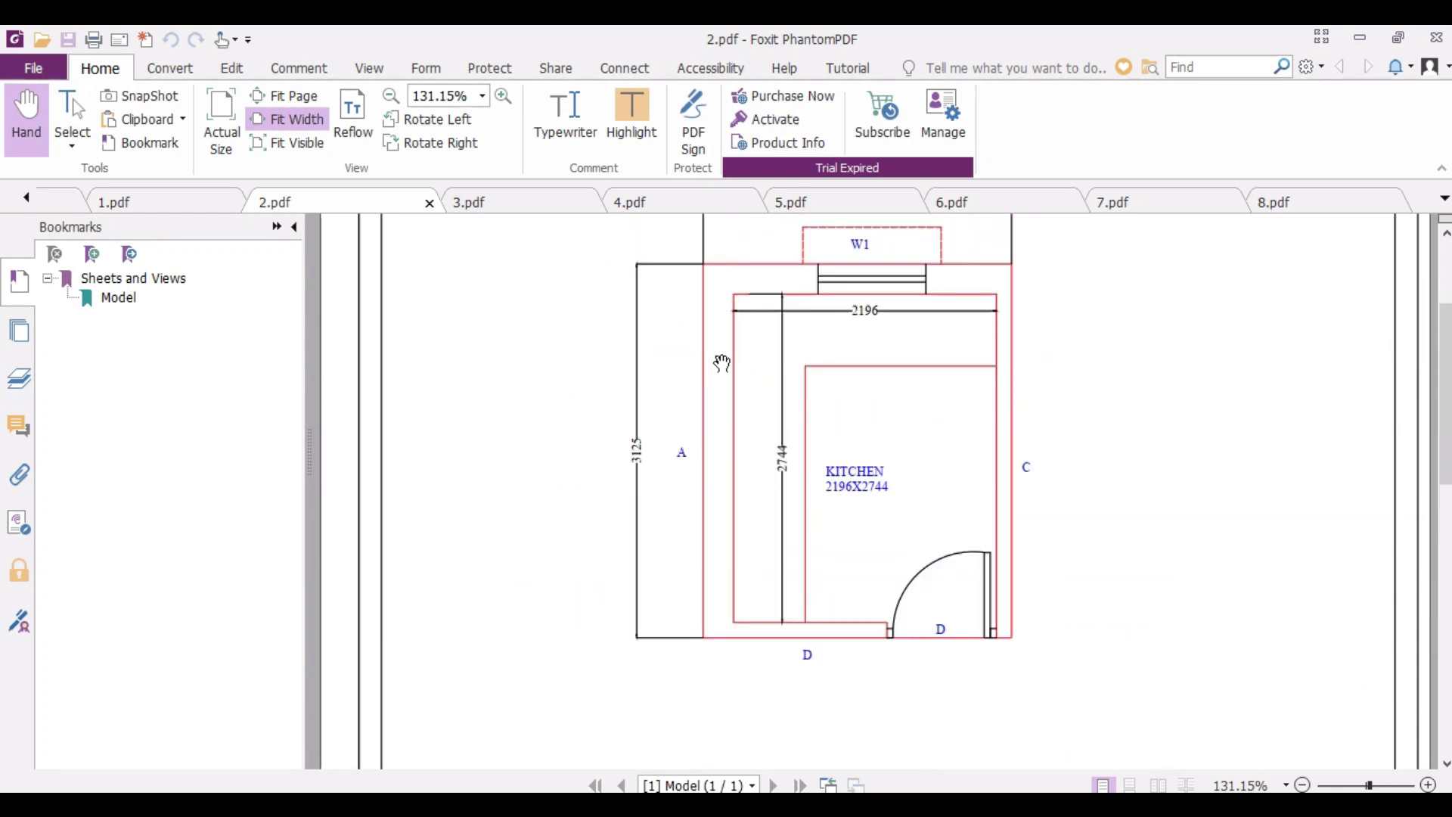
pyautogui.scroll(2, 852, 324)
pyautogui.scroll(-12, 858, 317)
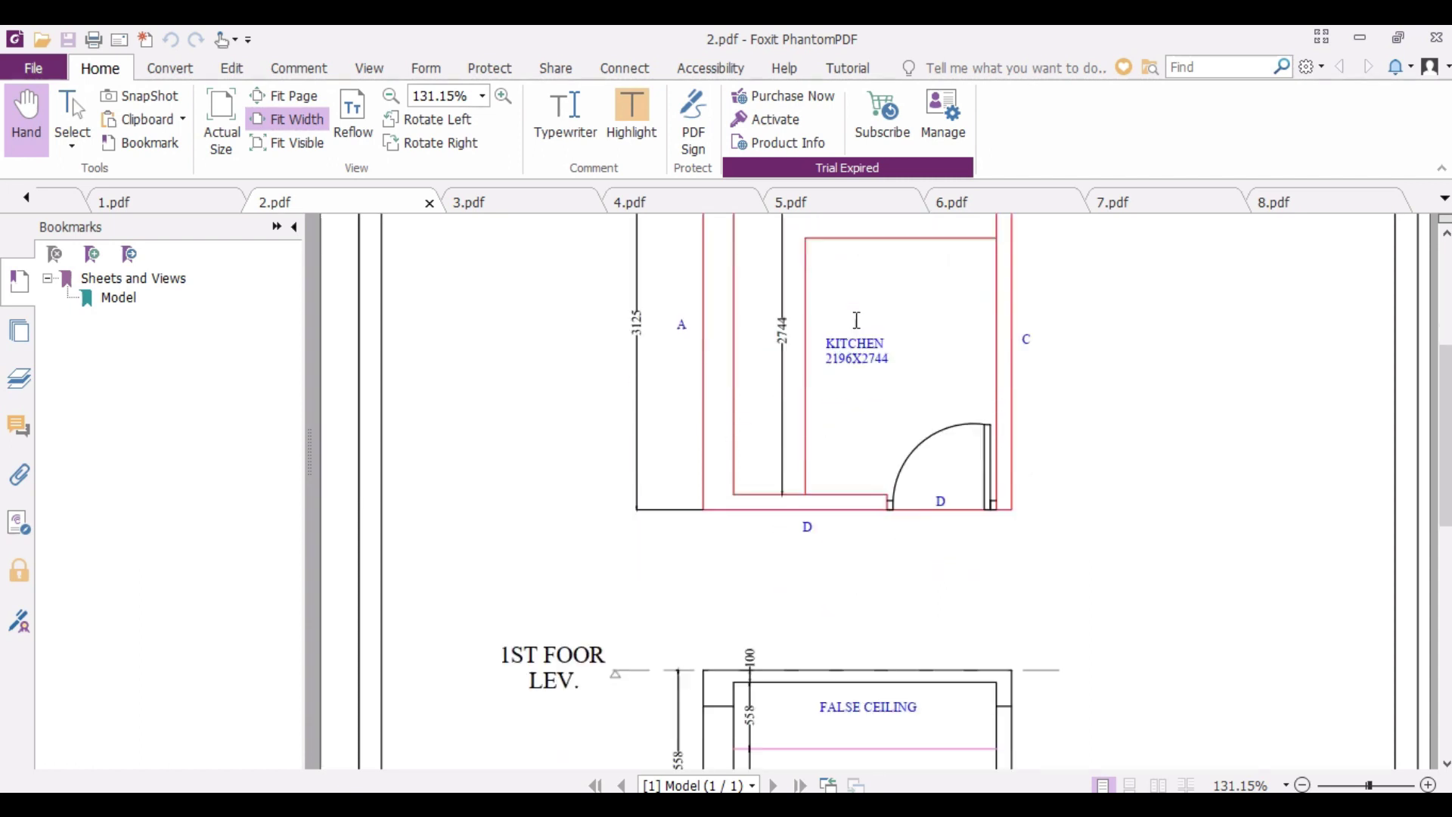
pyautogui.scroll(12, 857, 320)
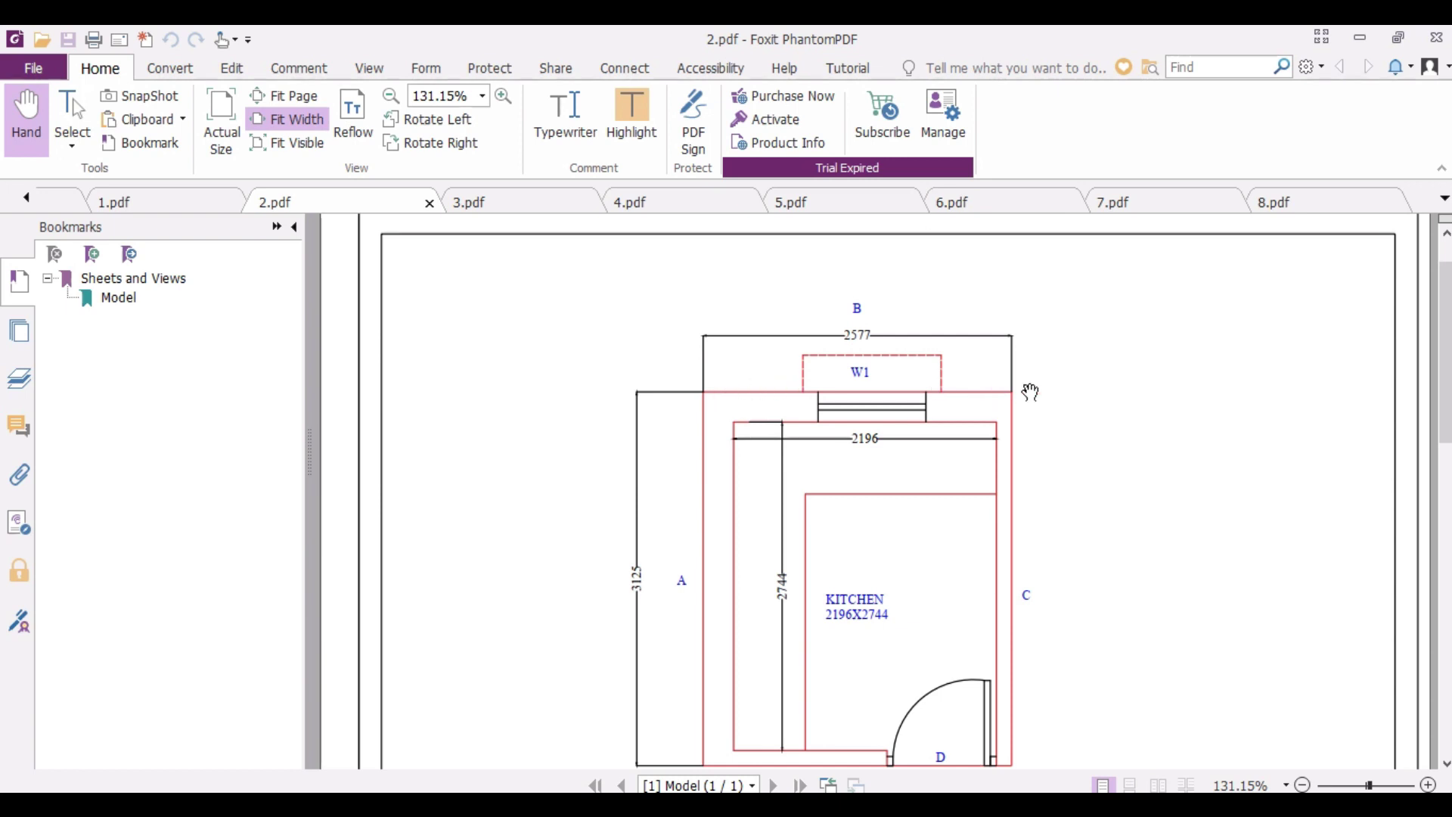
pyautogui.scroll(-2, 1009, 451)
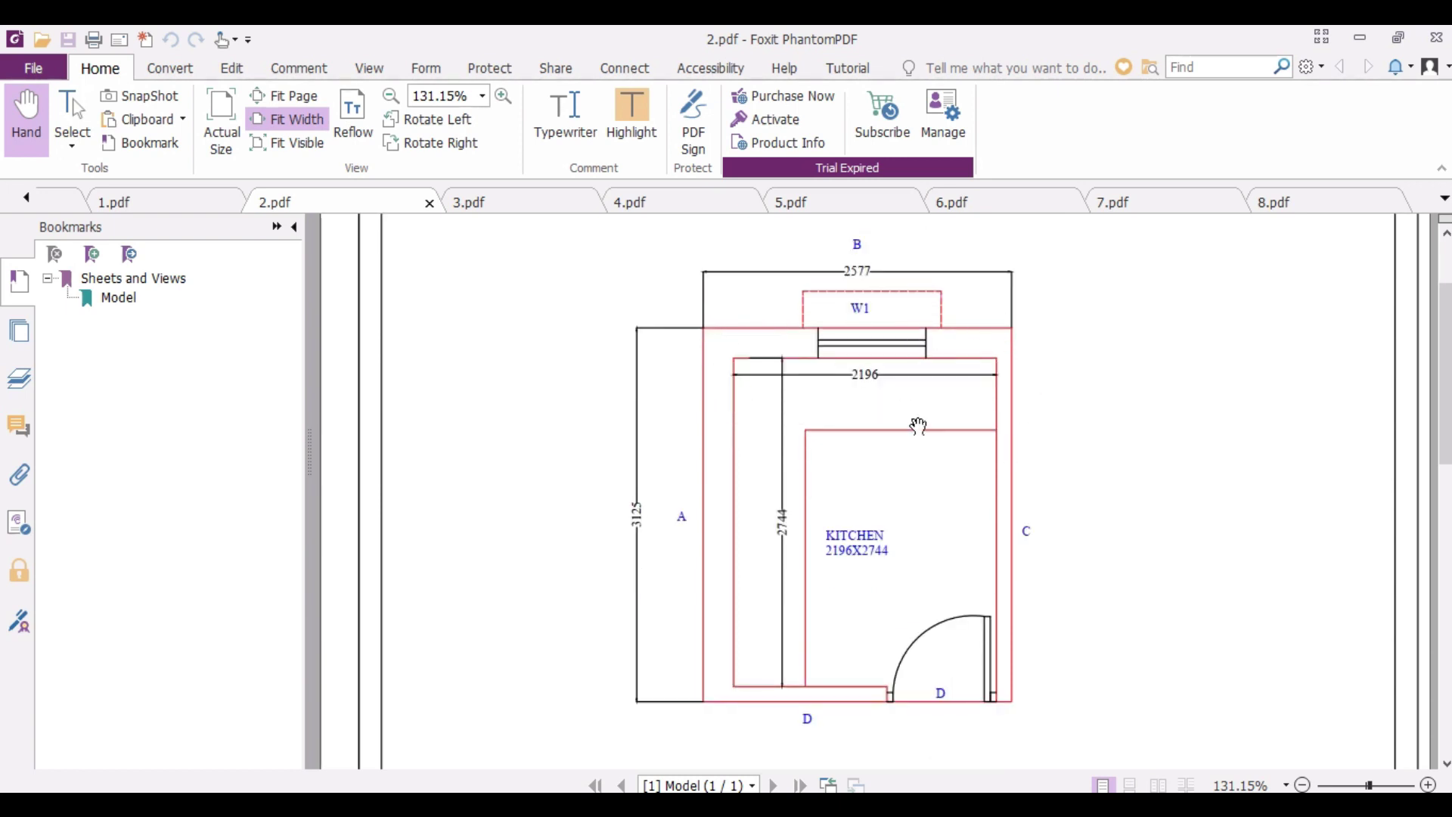
pyautogui.scroll(-10, 919, 426)
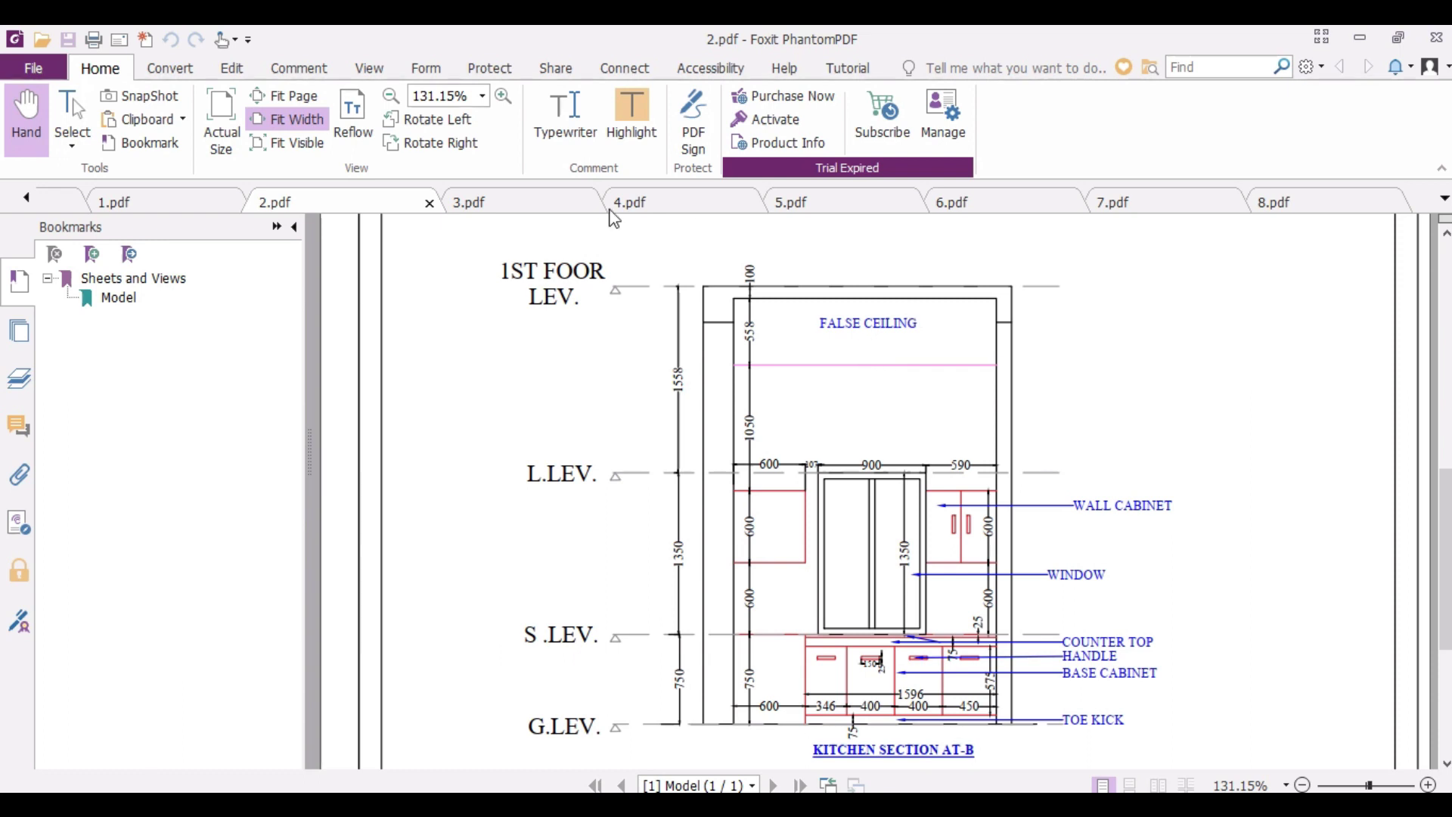
# Step: Browse the 3.pdf and 4.pdf kitchen sheets, ending on the 5.pdf Bed Room Section AT-A drawing
pyautogui.click(492, 206)
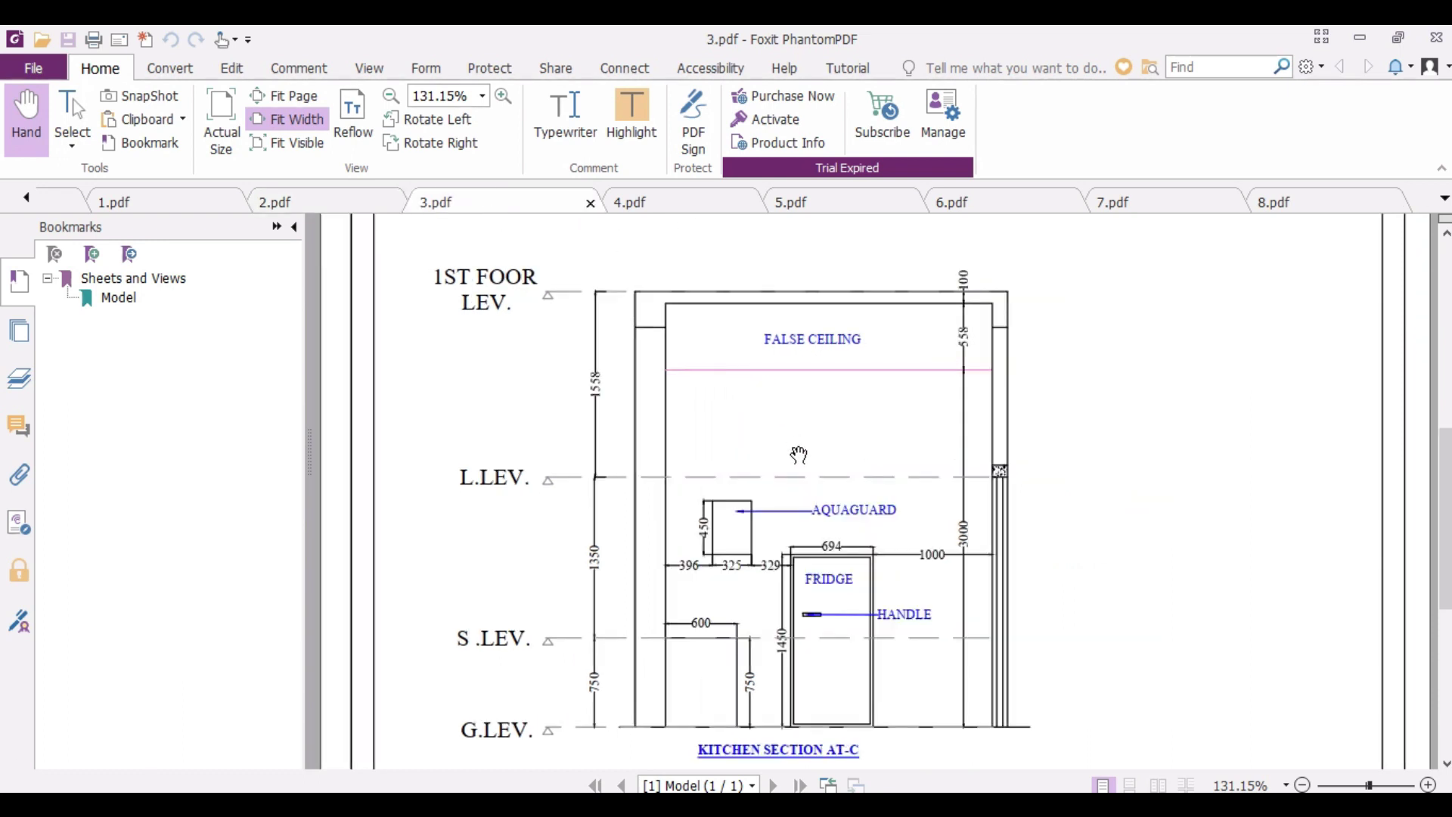
pyautogui.scroll(8, 800, 455)
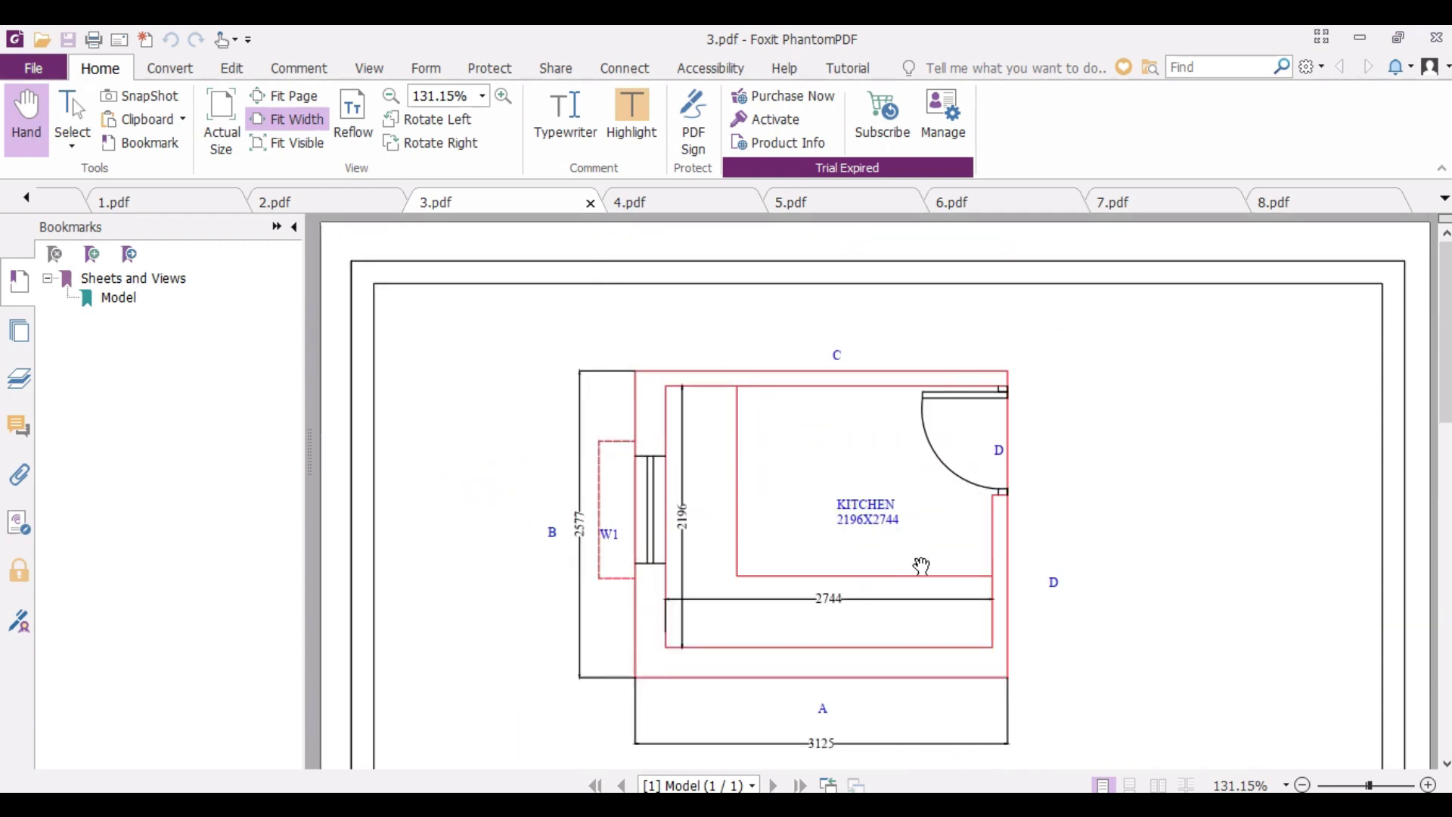
pyautogui.click(628, 202)
pyautogui.scroll(3, 832, 543)
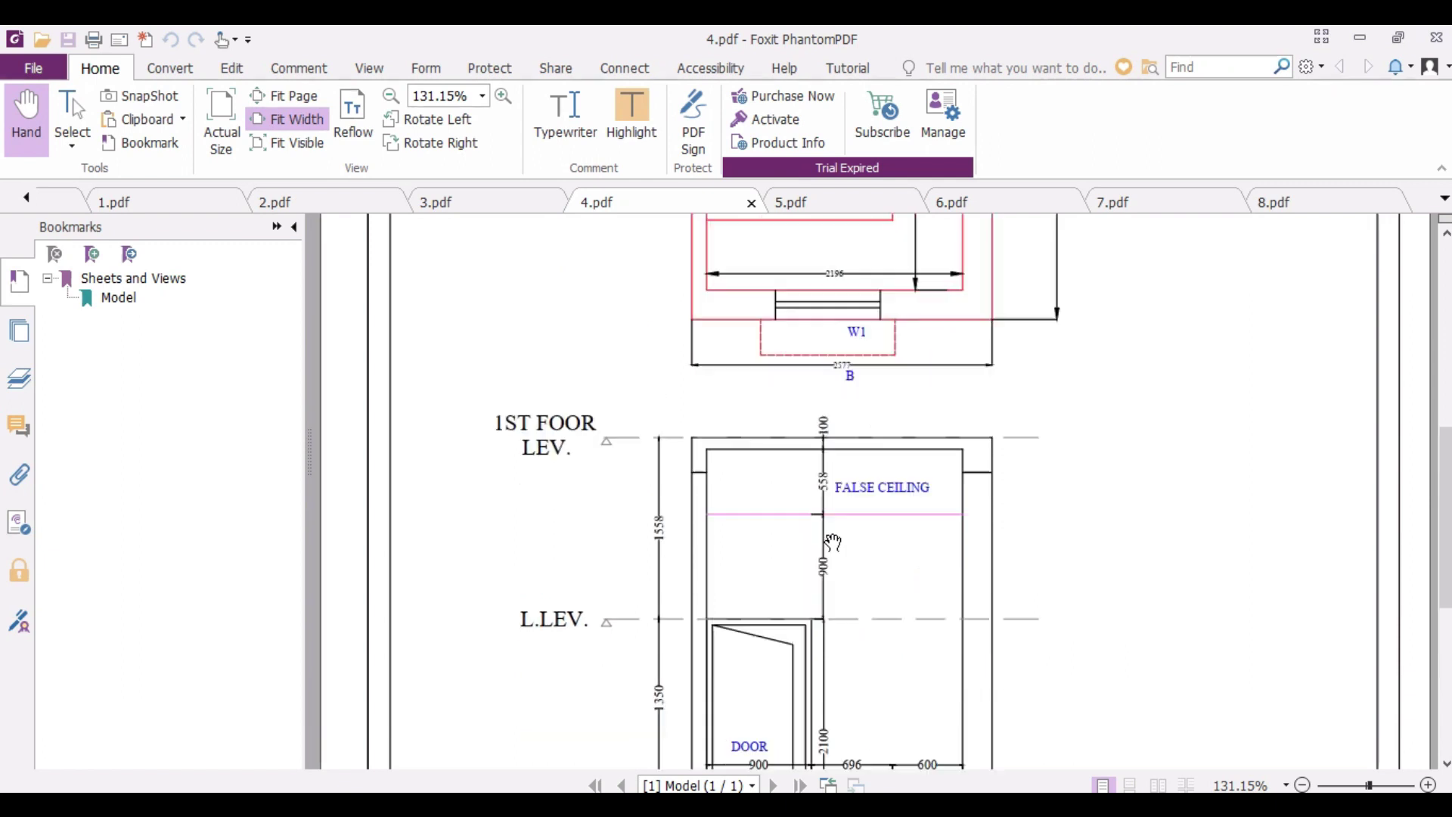
pyautogui.scroll(6, 833, 542)
pyautogui.scroll(-3, 824, 257)
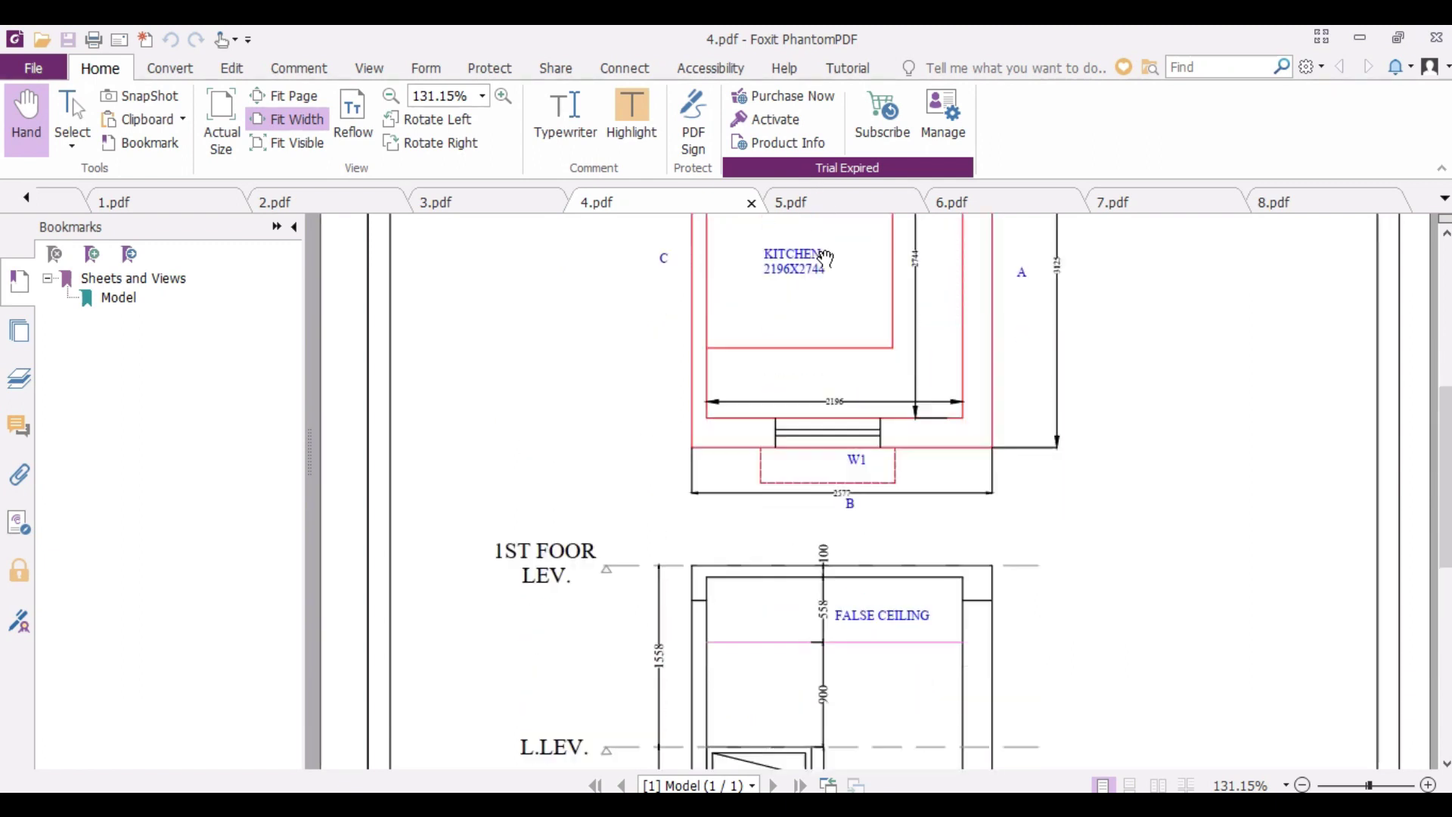
pyautogui.scroll(-5, 825, 257)
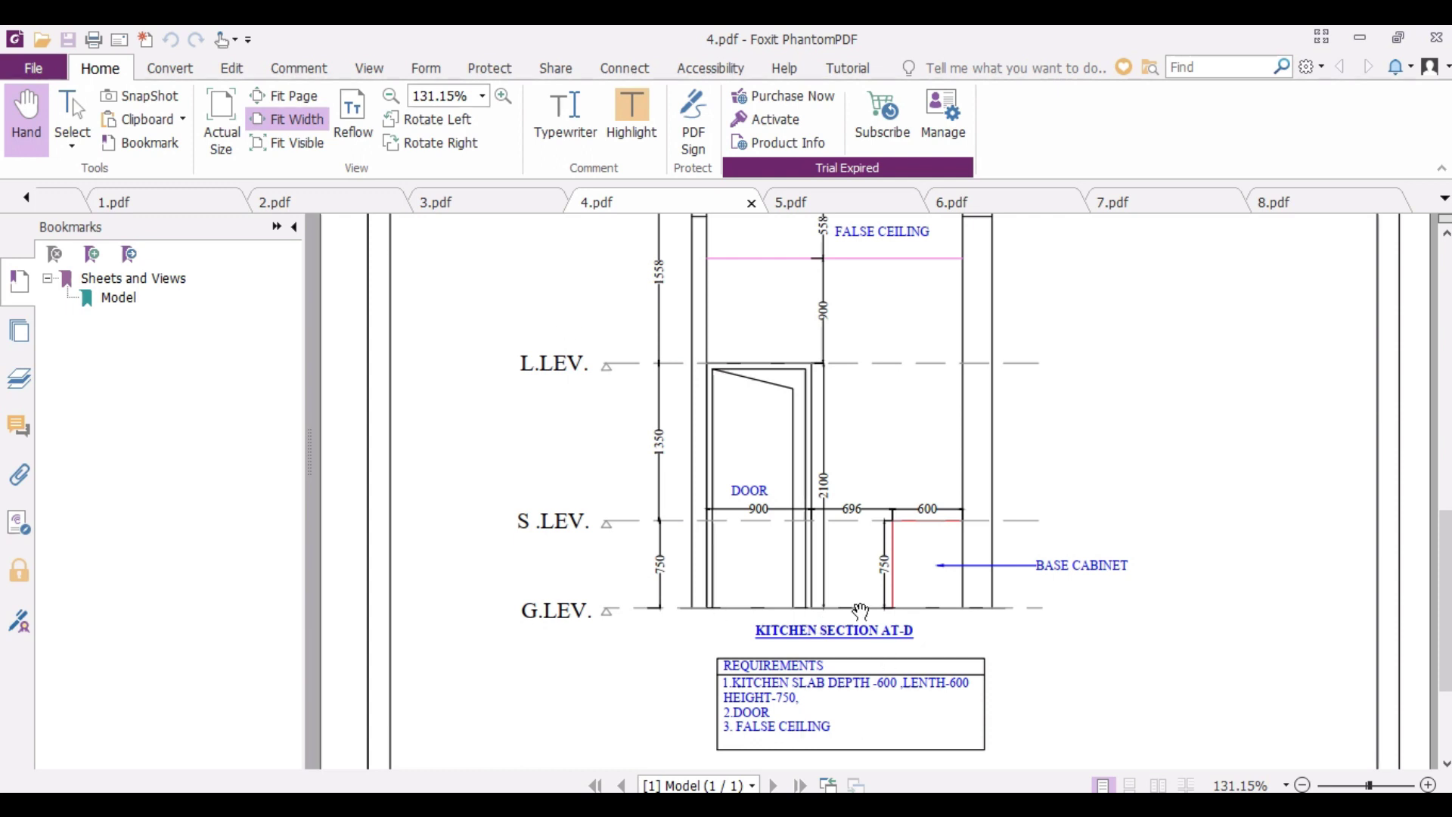
pyautogui.scroll(6, 935, 631)
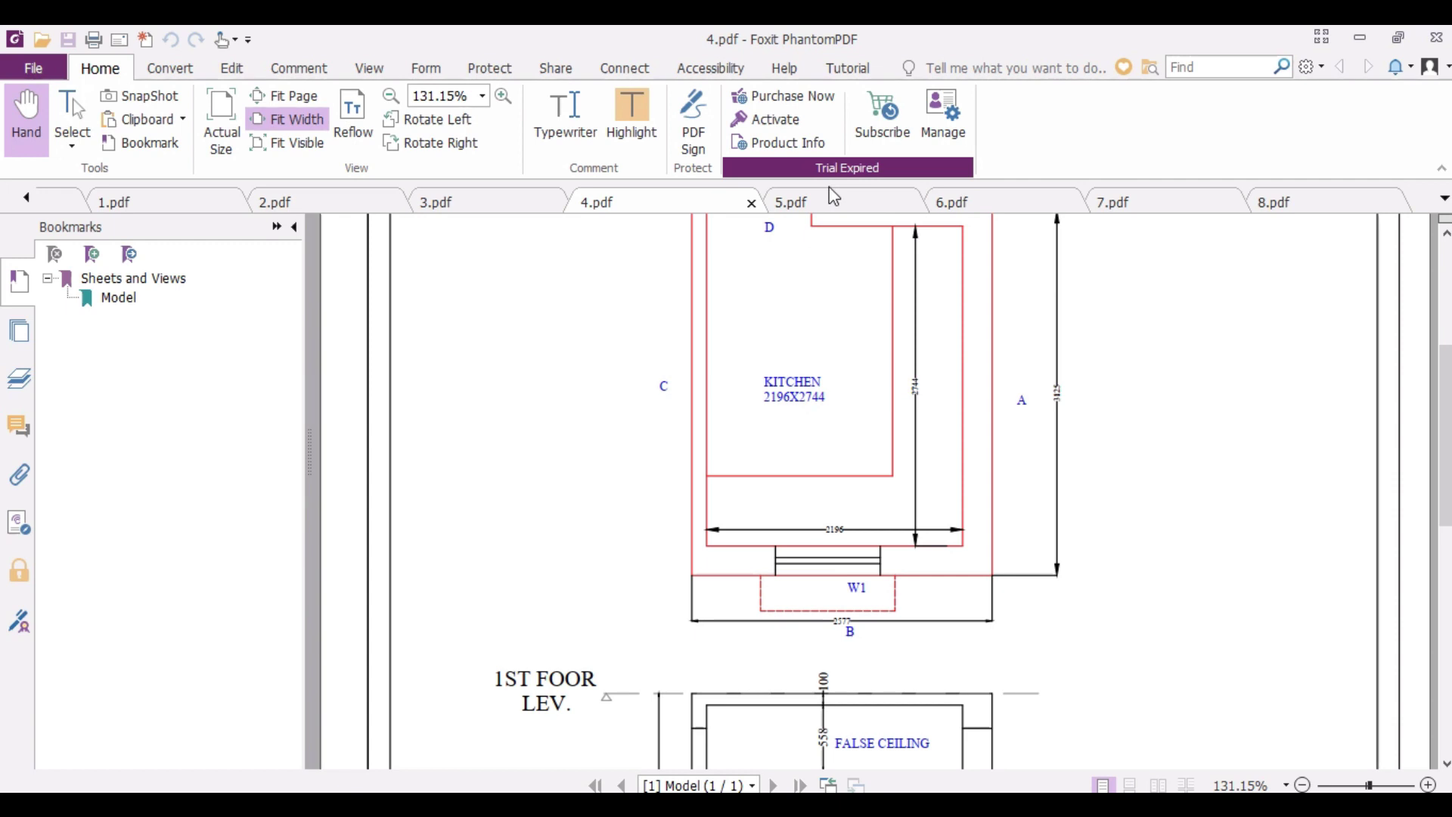
pyautogui.click(860, 202)
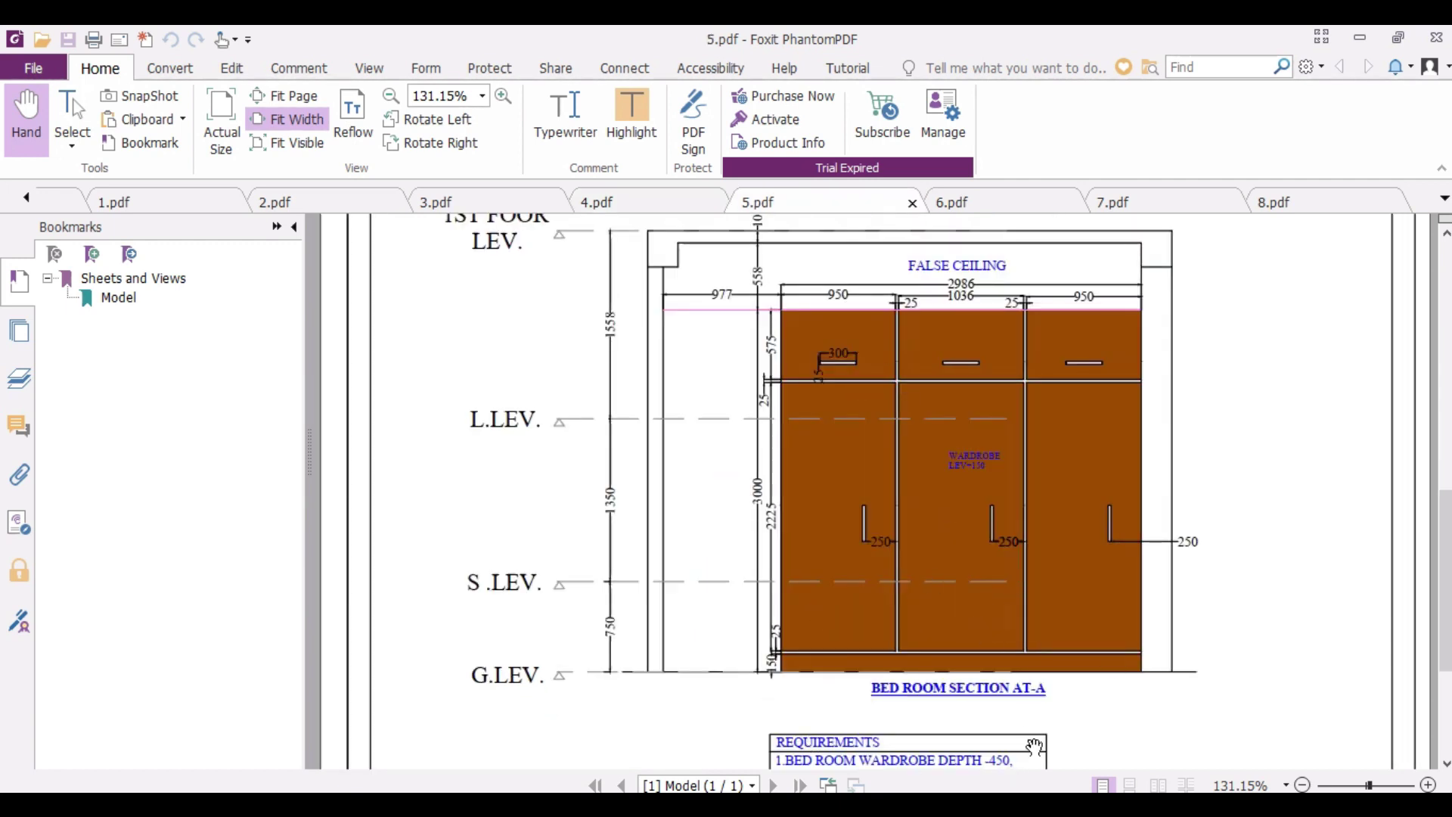
# Step: Review the 5.pdf bed room plan and 8.pdf false-ceiling sheets, then minimize Foxit
pyautogui.scroll(3, 1114, 631)
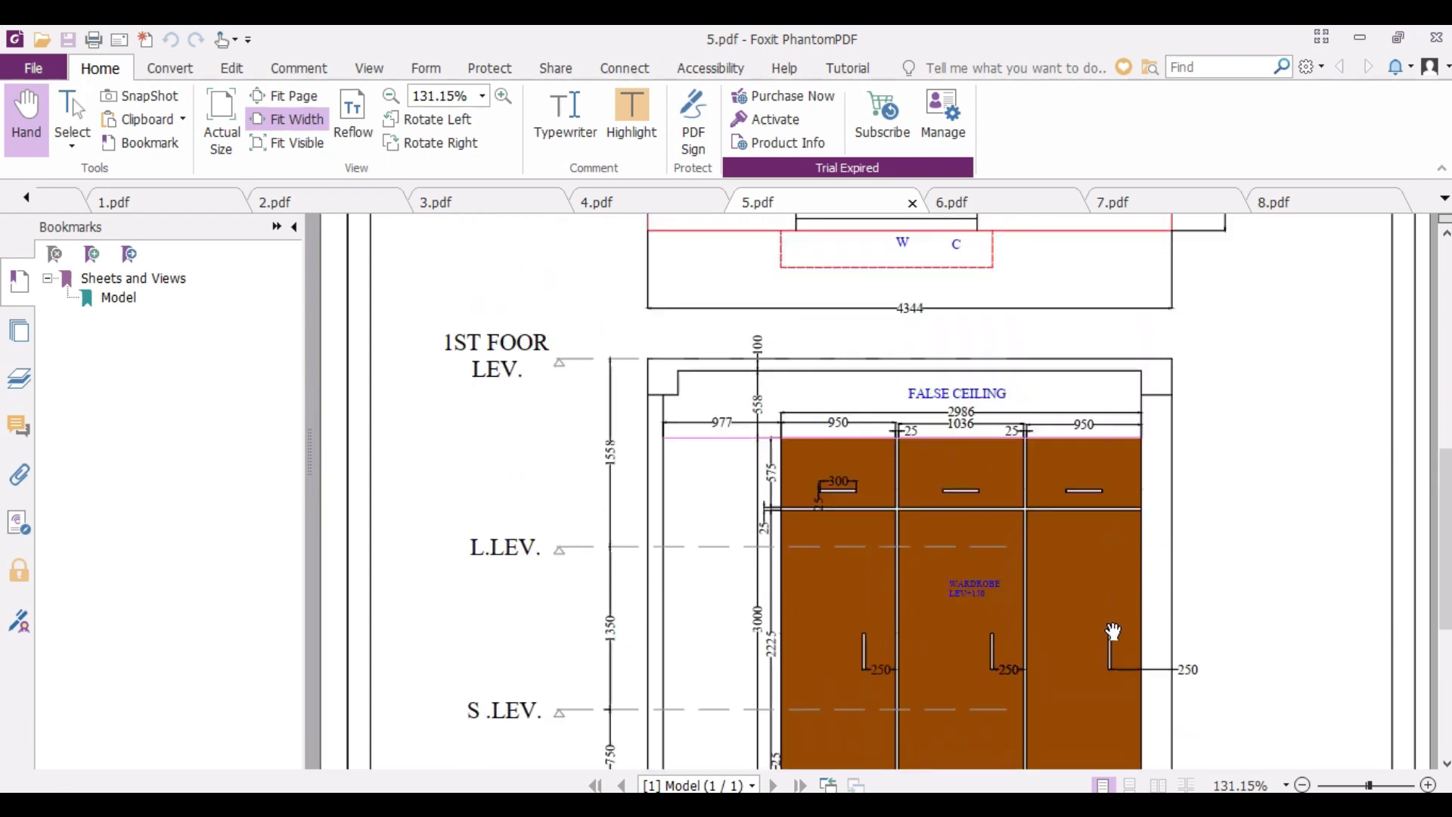
pyautogui.scroll(10, 1113, 632)
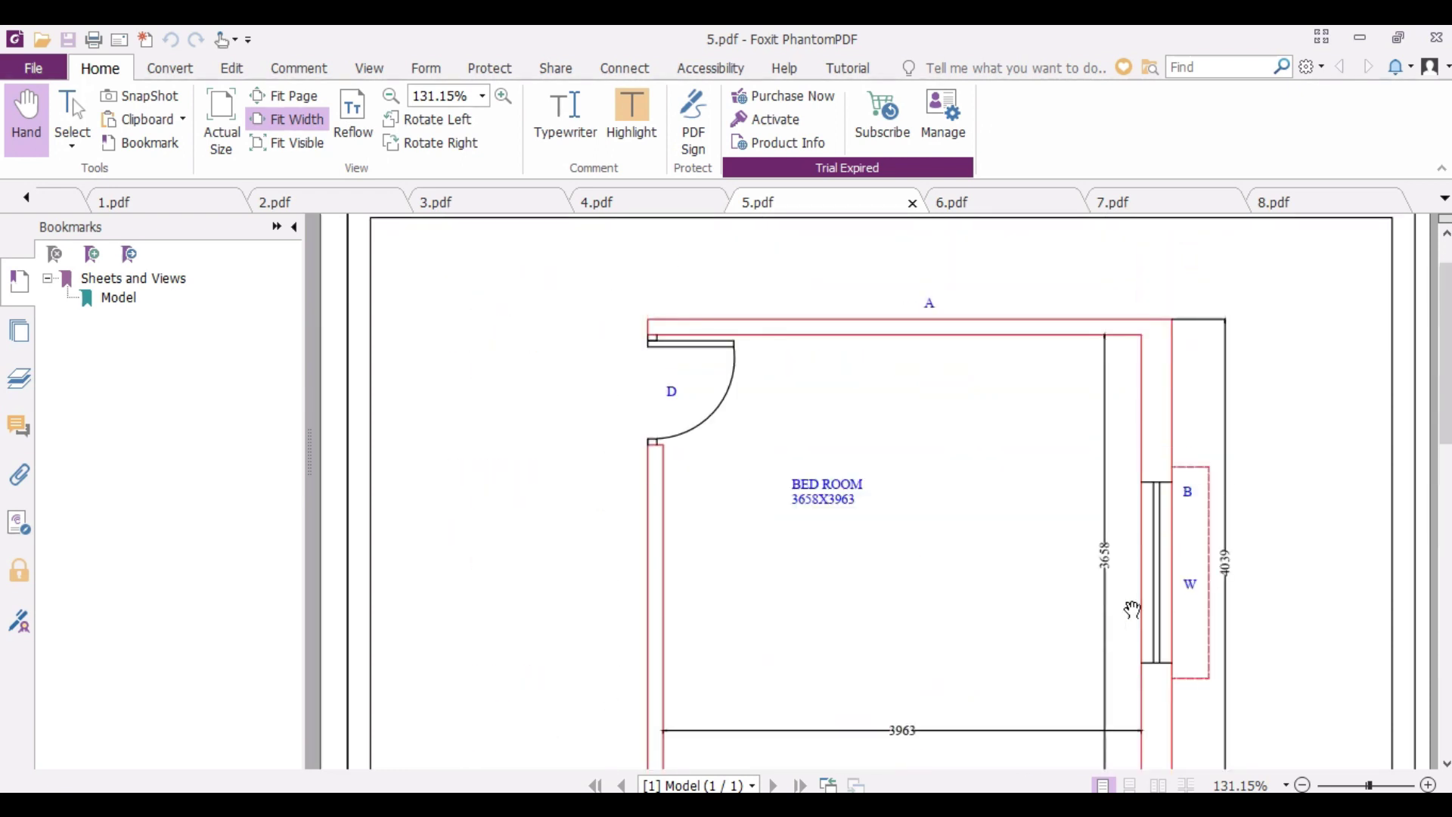
pyautogui.click(1327, 207)
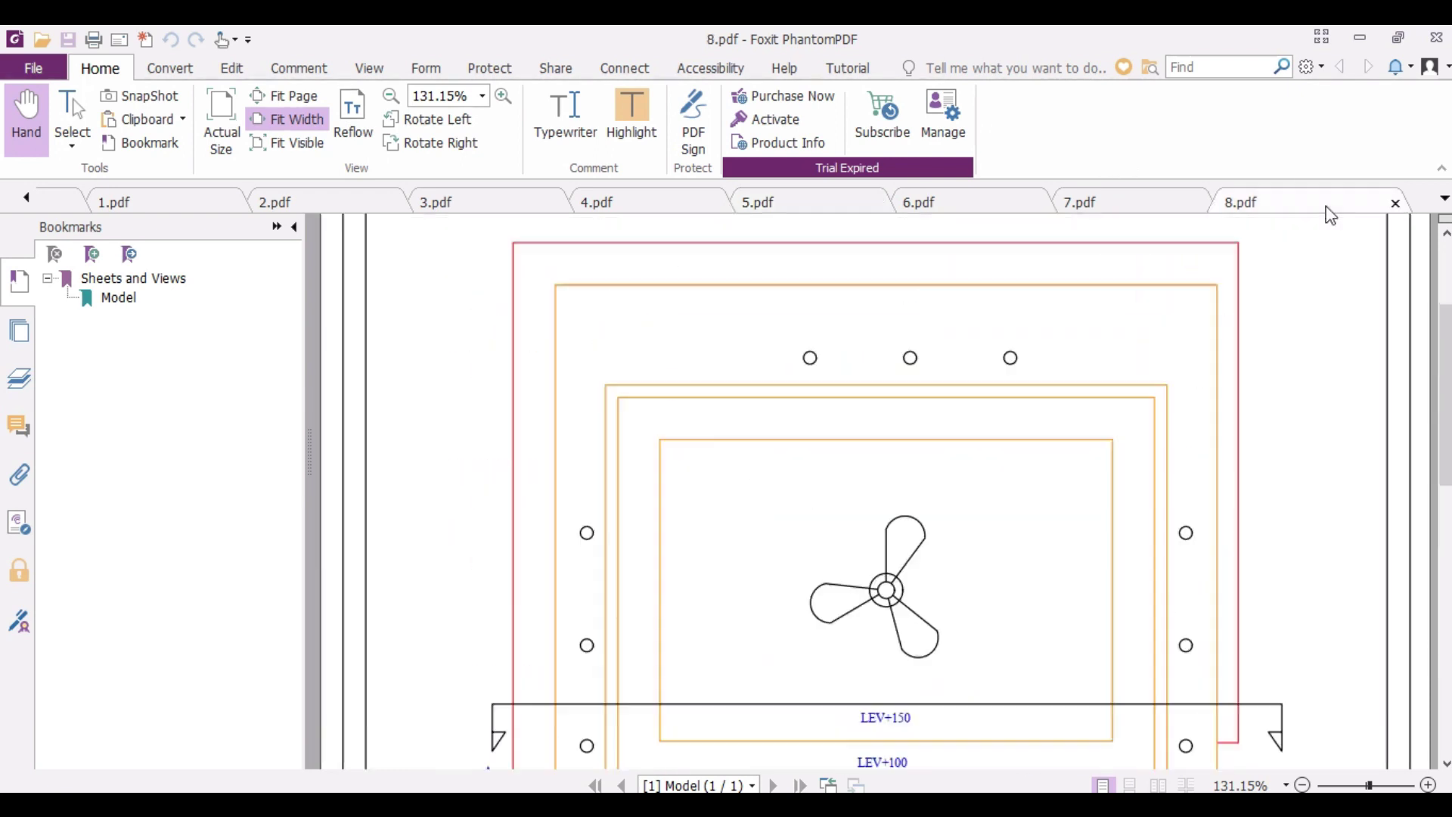
pyautogui.scroll(-9, 1190, 374)
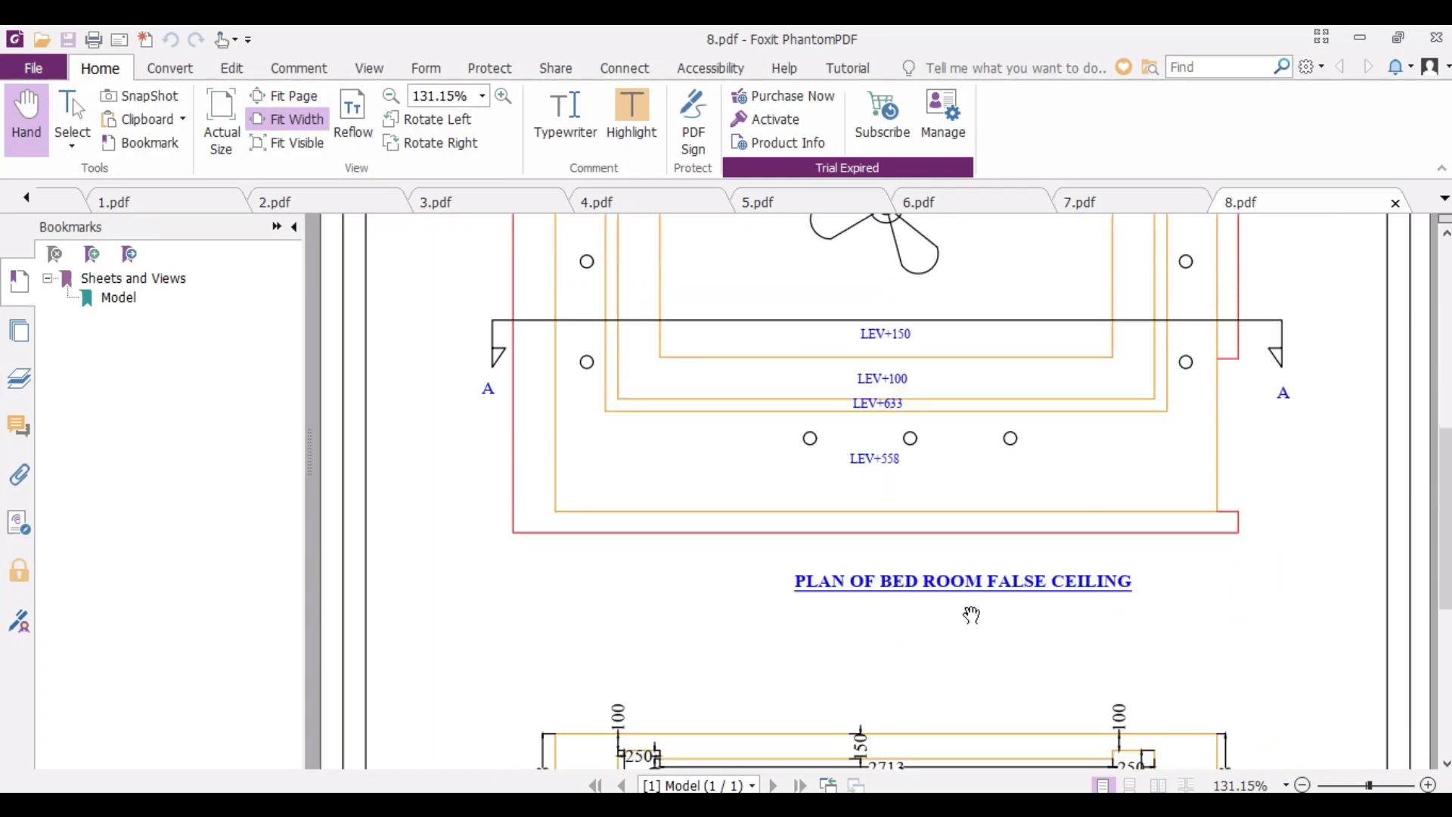
pyautogui.scroll(-10, 1077, 608)
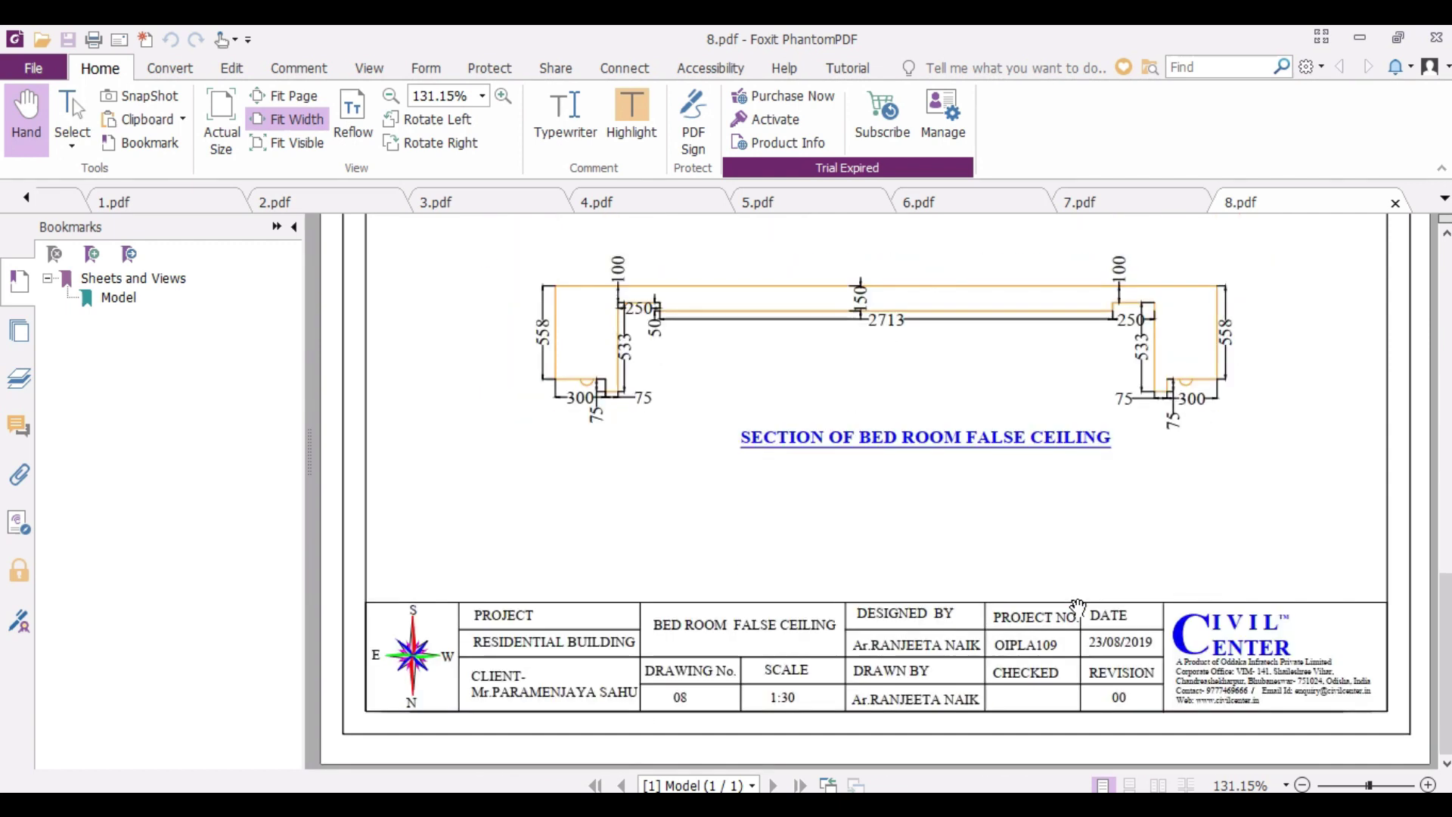
pyautogui.scroll(13, 1077, 608)
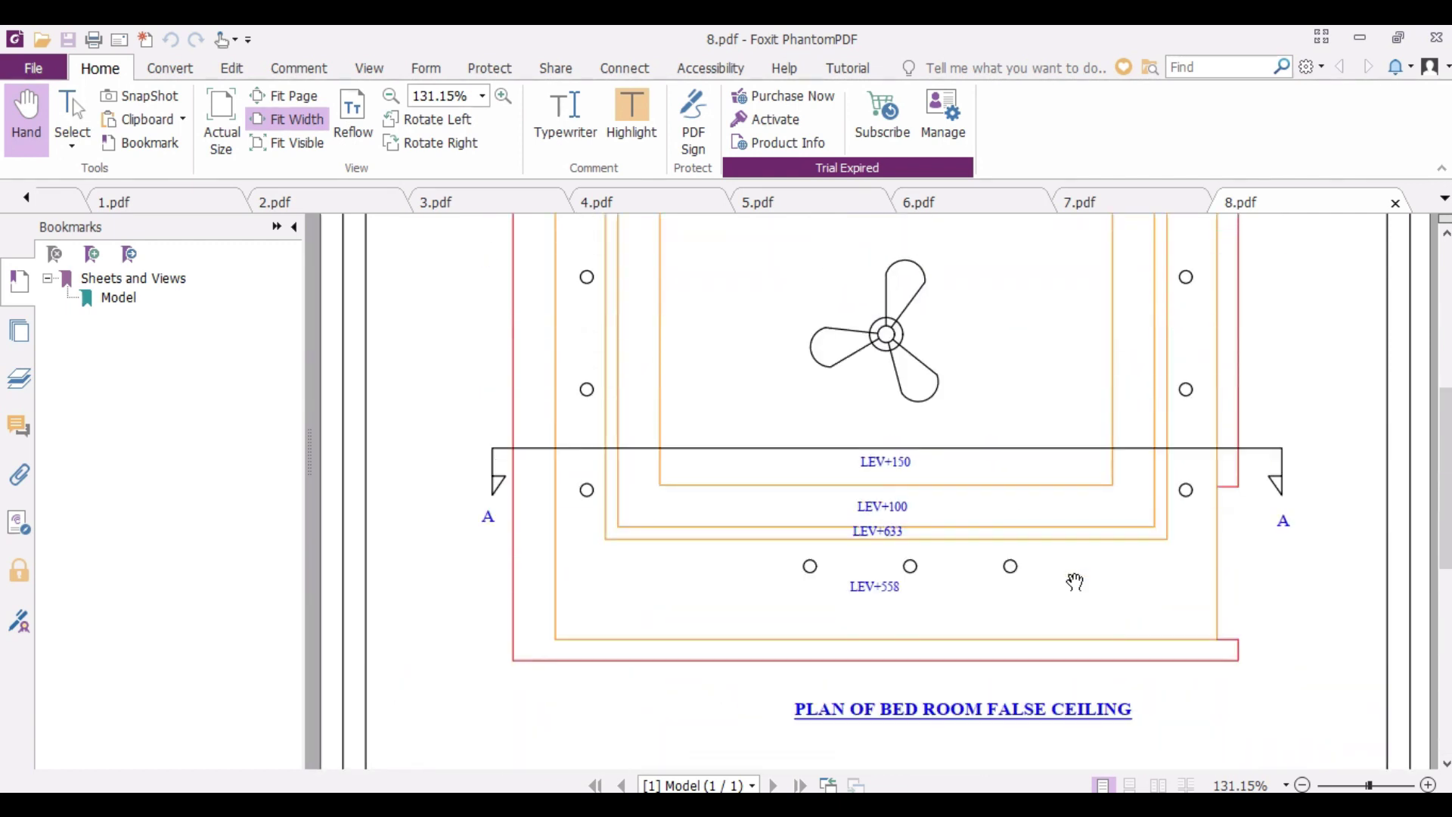
pyautogui.scroll(6, 1075, 582)
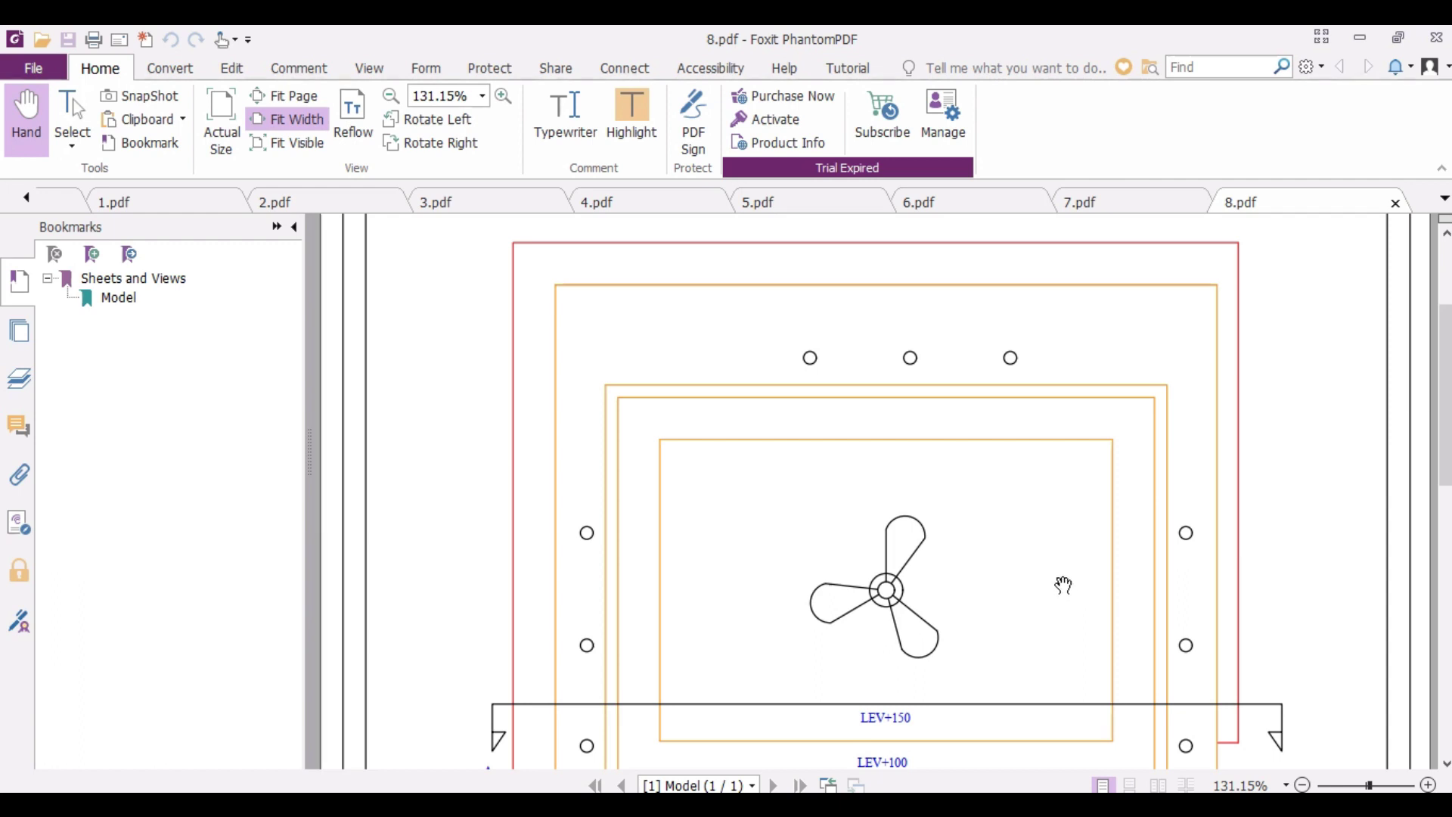
pyautogui.click(1369, 35)
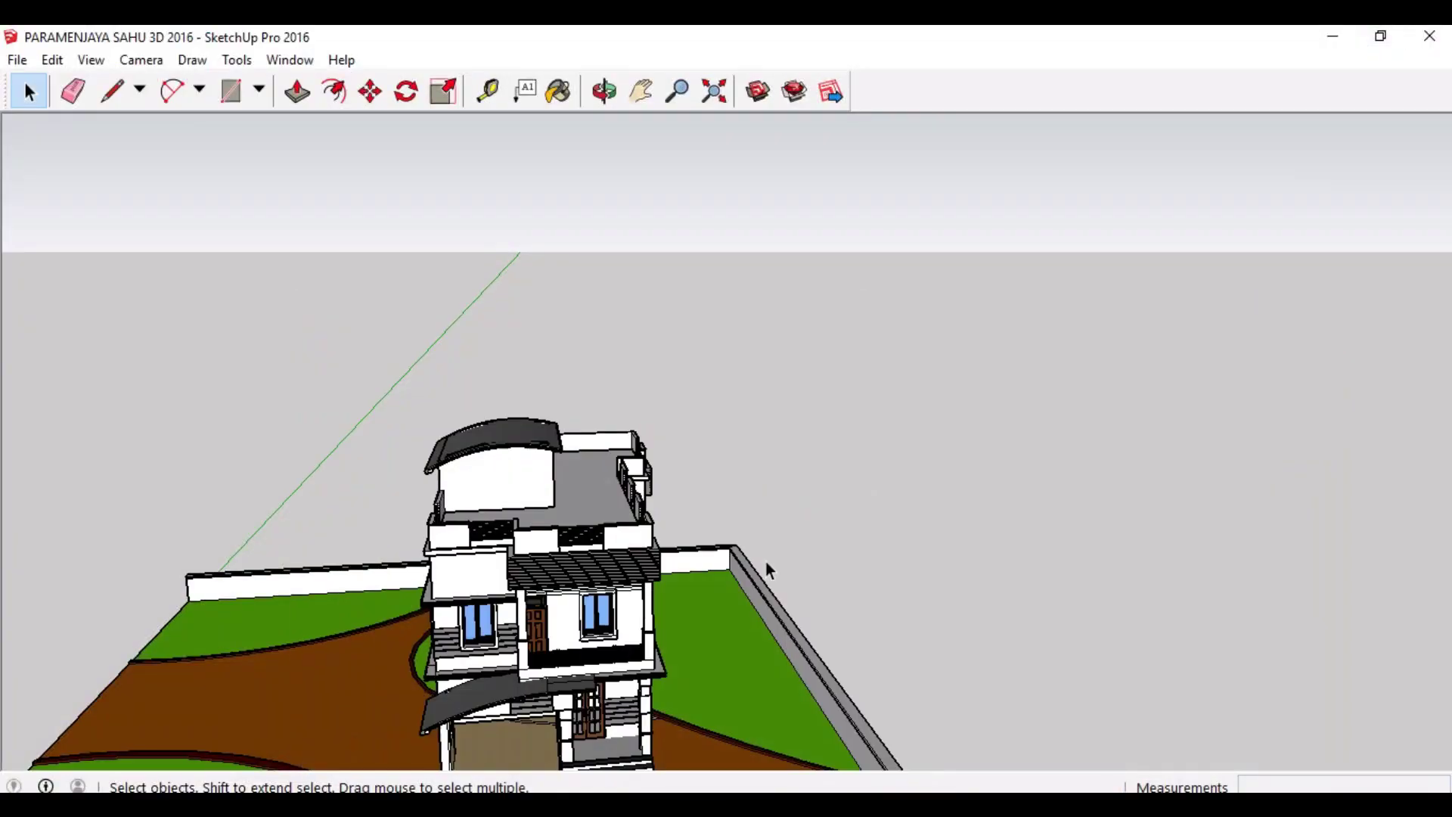
# Step: Zoom and orbit to a low frontal view of the porch partition column, then take the Tape Measure
pyautogui.scroll(-2, 508, 628)
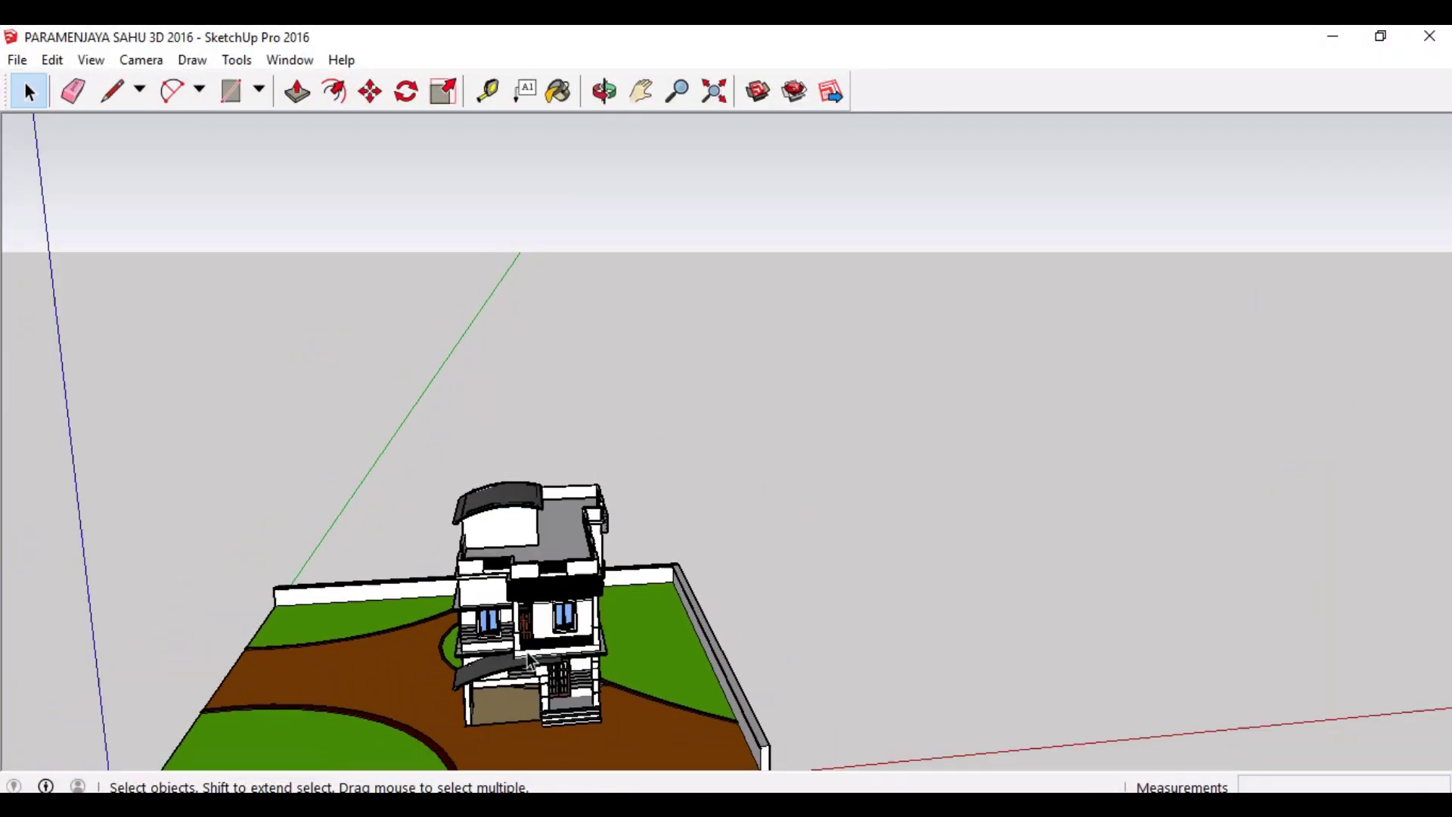
pyautogui.moveTo(530, 660); pyautogui.dragTo(596, 560, button='middle')
pyautogui.scroll(8, 490, 593)
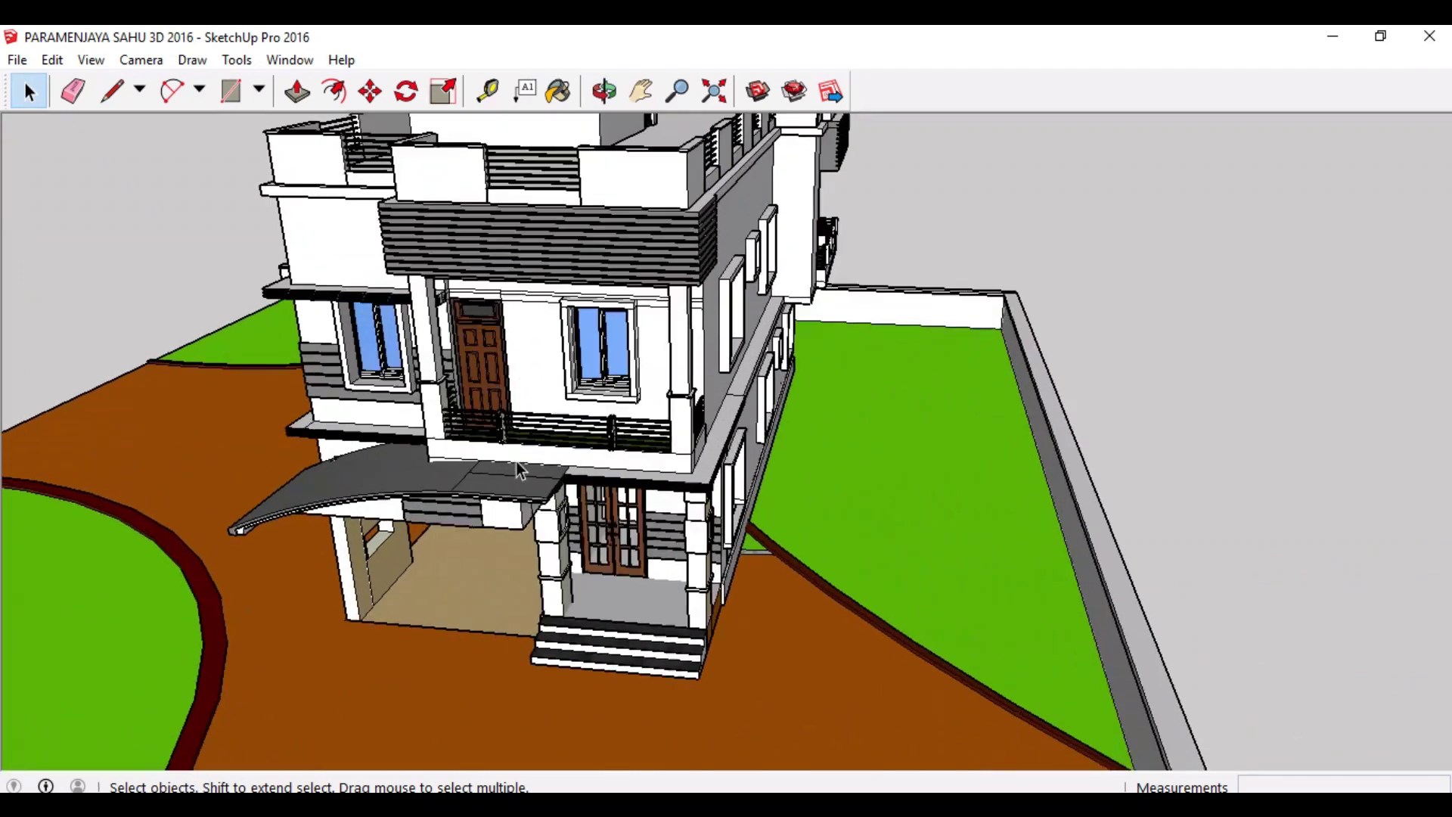
pyautogui.moveTo(520, 469); pyautogui.dragTo(927, 441, button='middle')
pyautogui.scroll(-5, 541, 430)
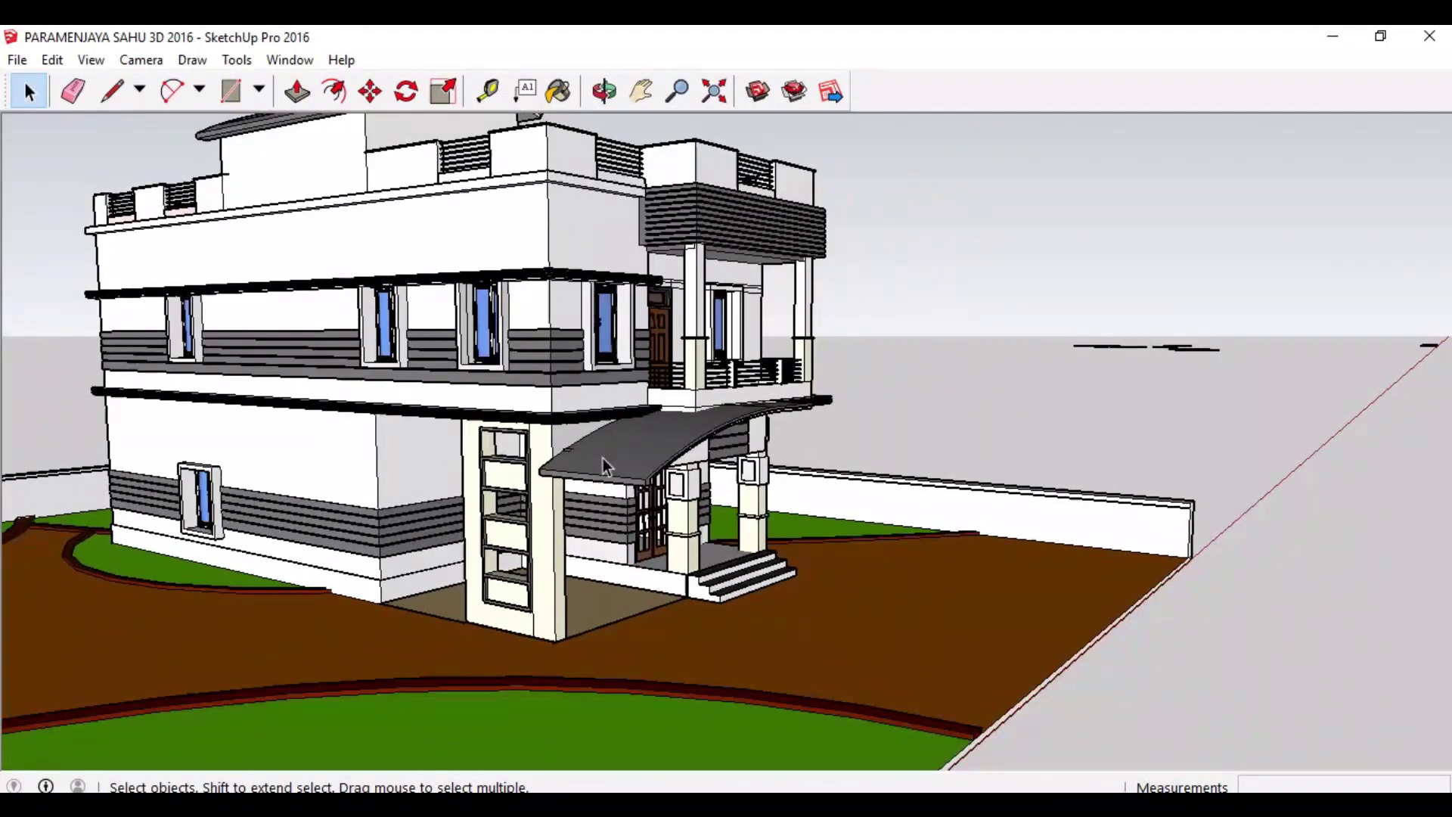
pyautogui.scroll(4, 534, 578)
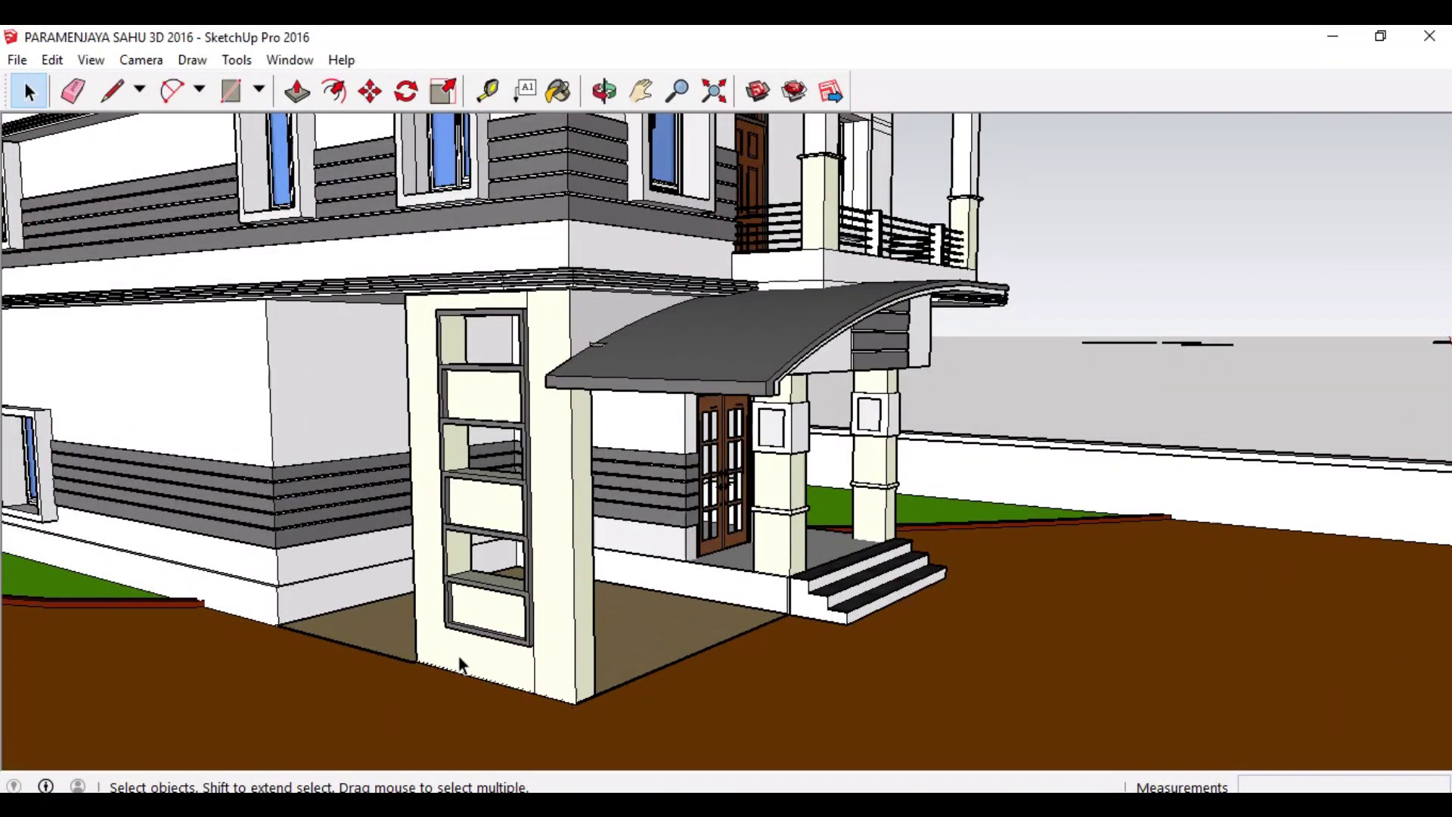
pyautogui.moveTo(439, 534); pyautogui.dragTo(636, 344, button='middle')
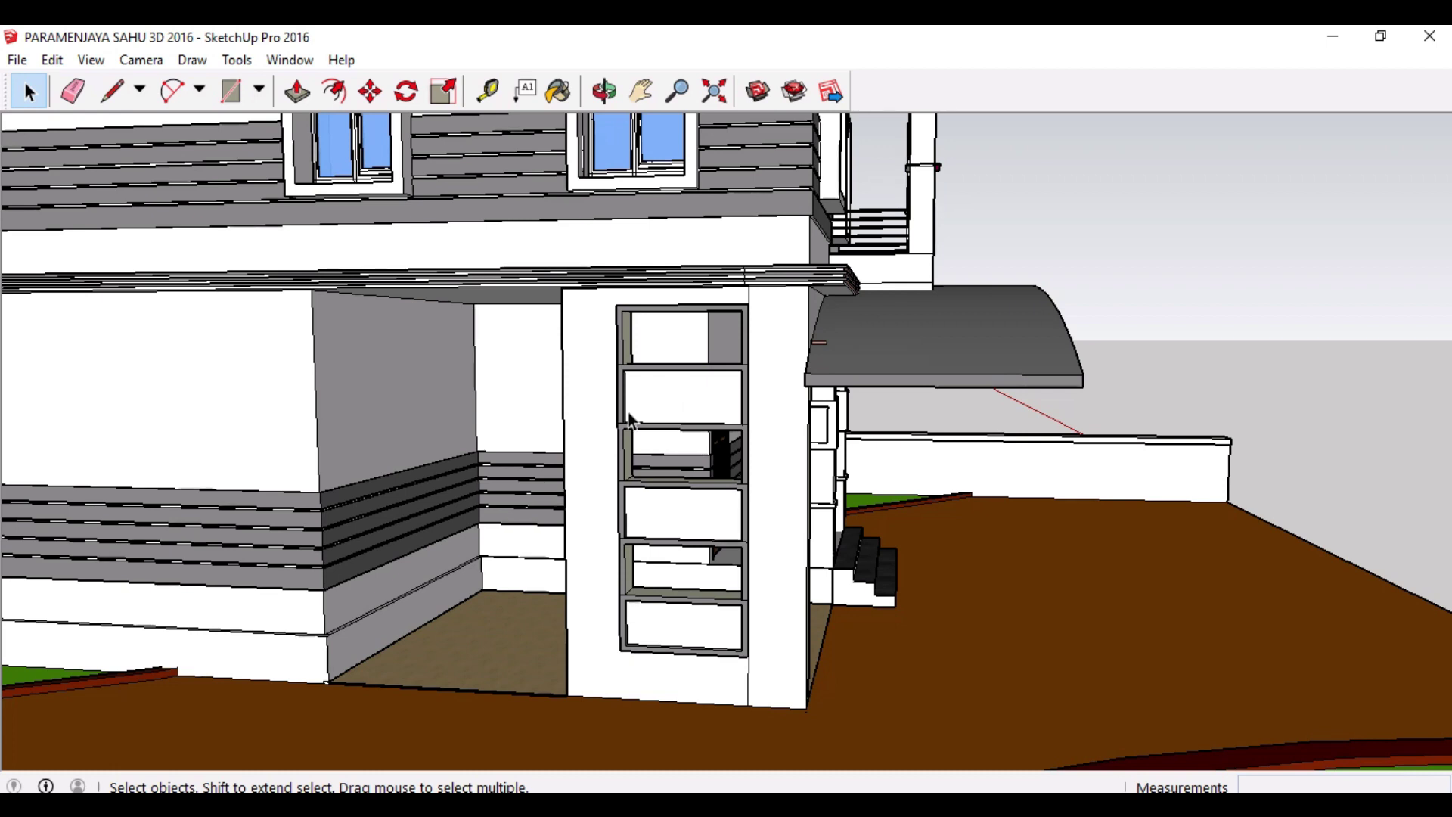
pyautogui.moveTo(730, 362); pyautogui.dragTo(681, 427, button='middle')
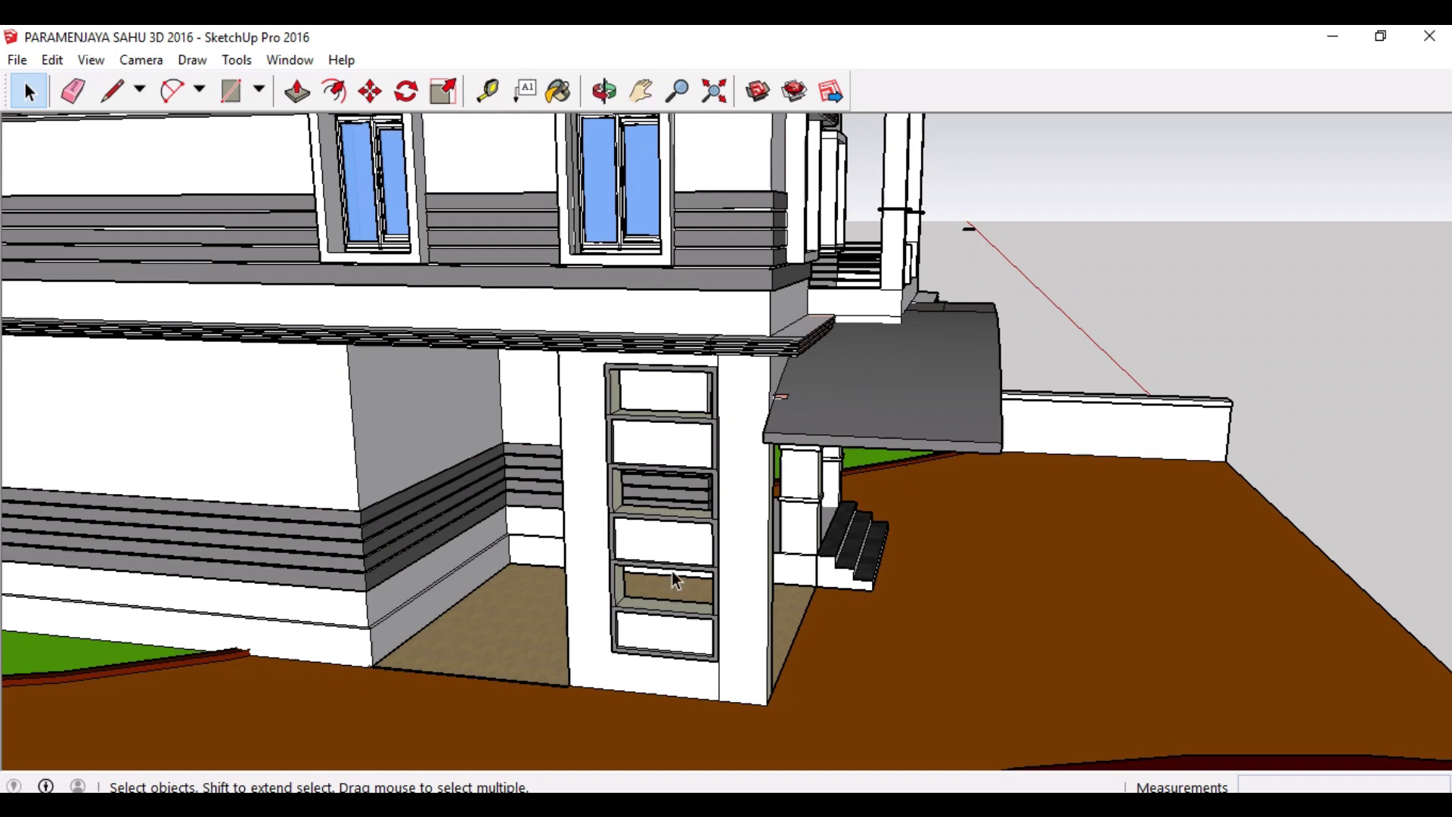
pyautogui.moveTo(643, 598); pyautogui.dragTo(680, 355, button='middle')
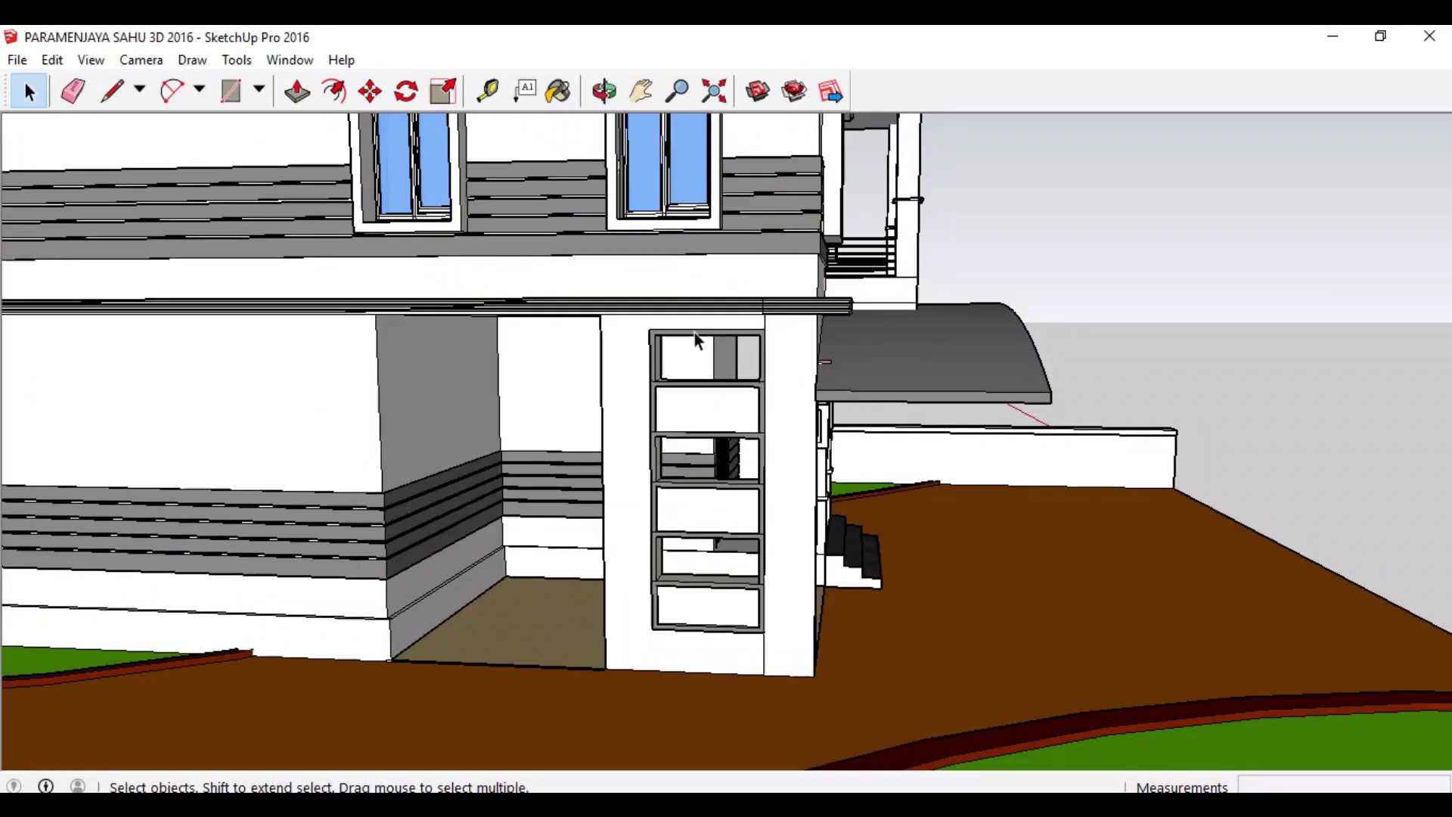
pyautogui.click(488, 91)
# Step: Measure the 10' partition frame height, the 1' 6" top opening and 1' 6" shelf spacing
pyautogui.click(765, 329)
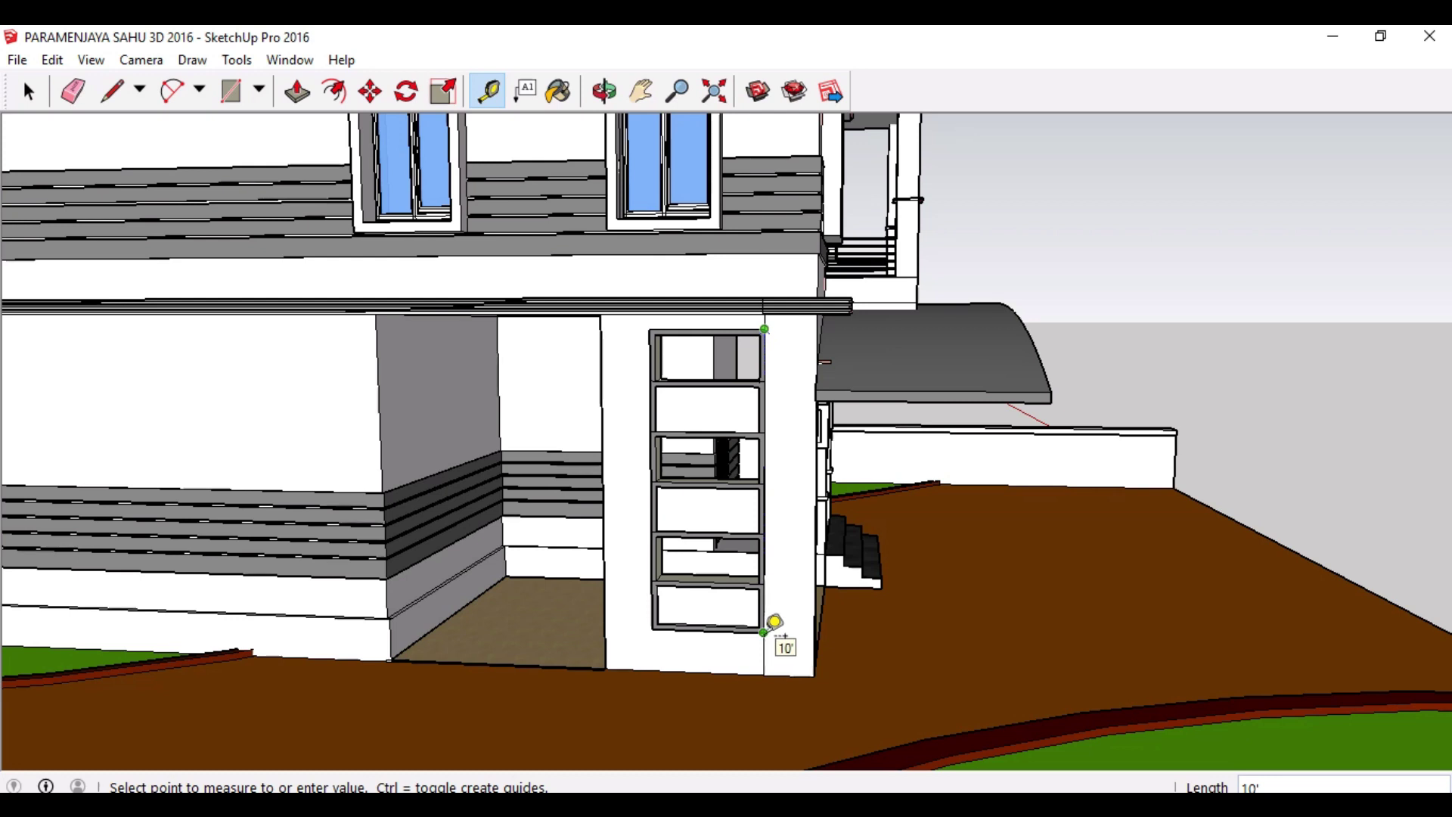
pyautogui.click(763, 632)
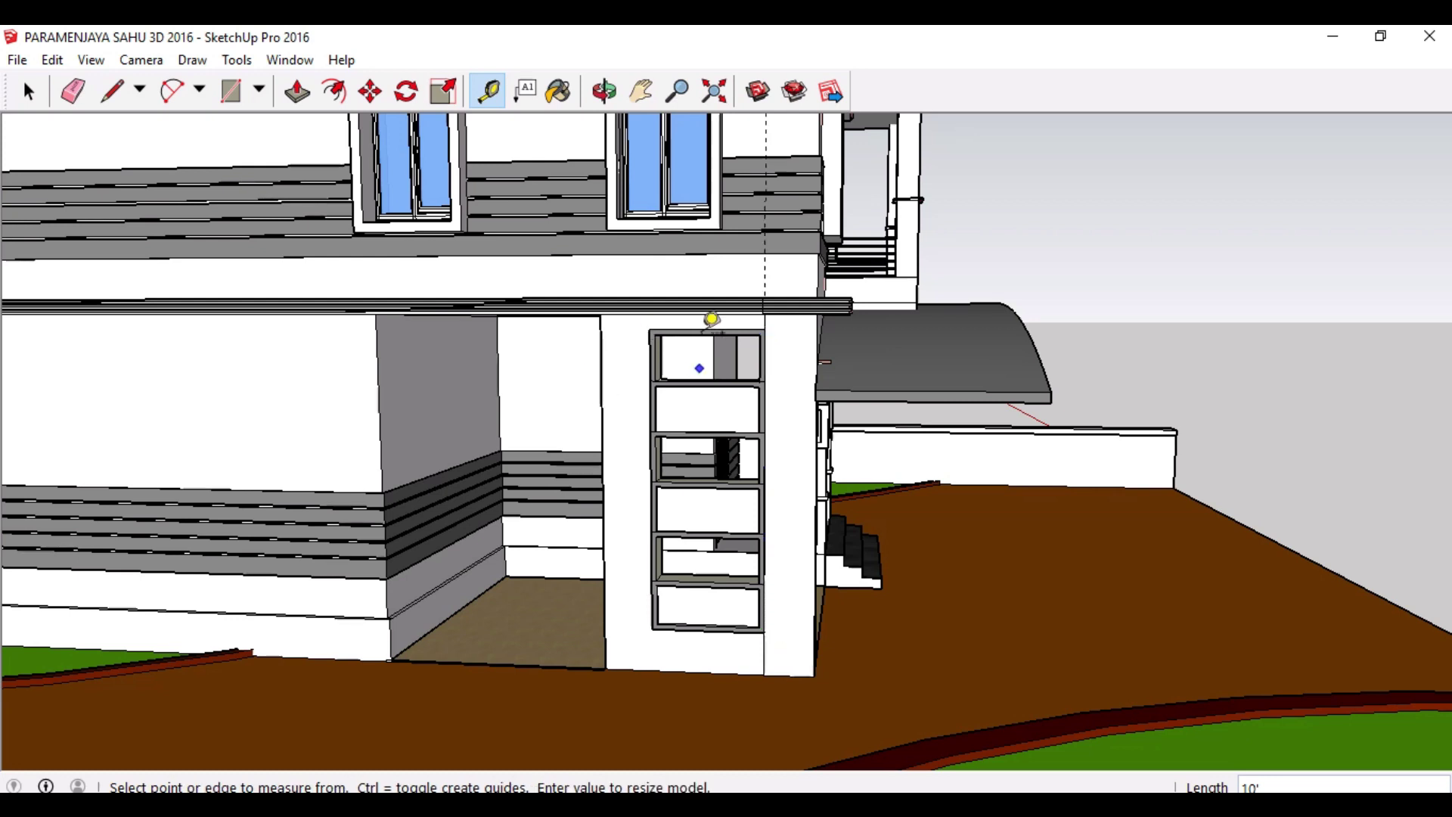
pyautogui.click(707, 334)
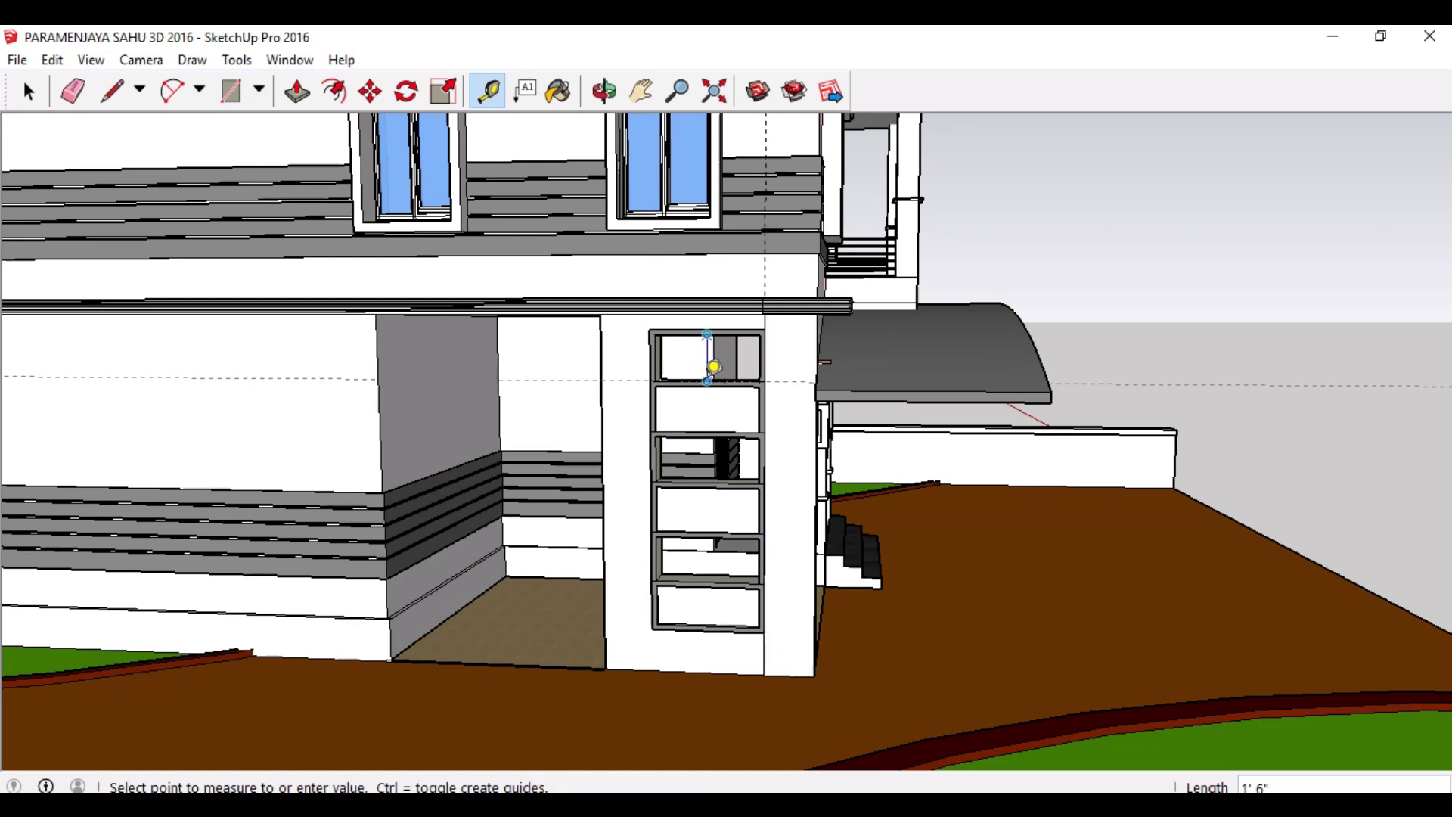
pyautogui.click(711, 378)
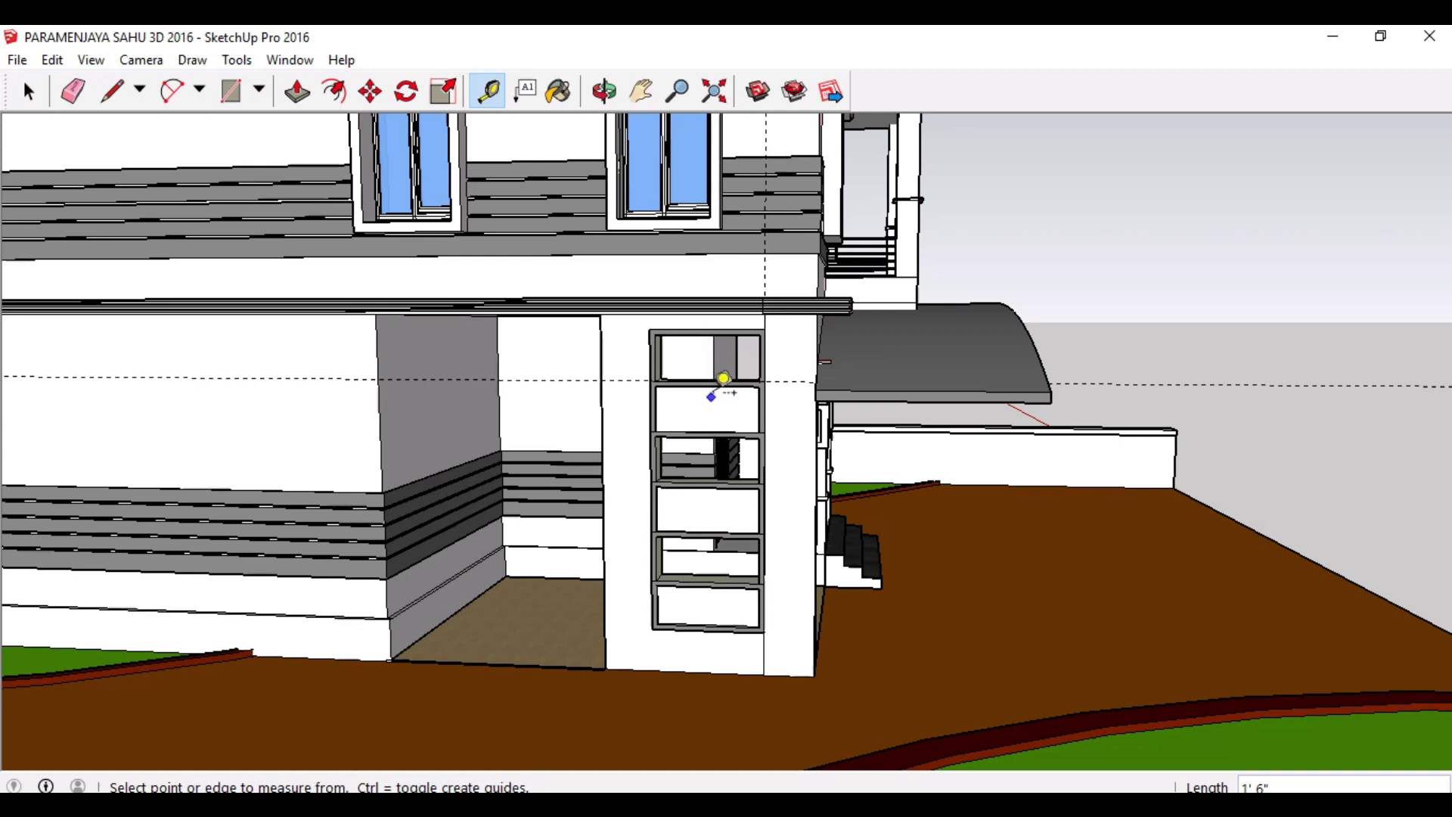
pyautogui.click(707, 386)
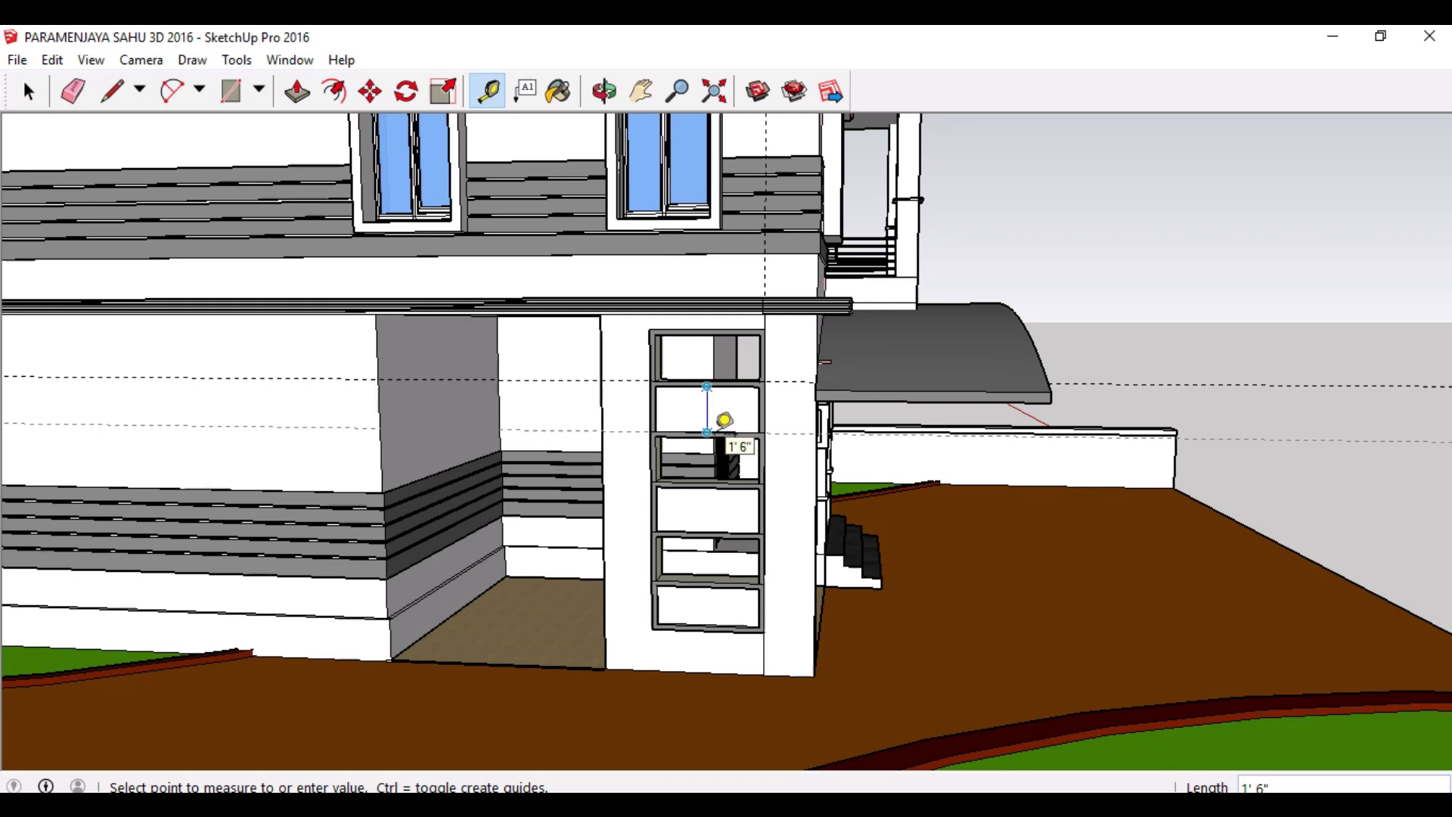
pyautogui.click(708, 432)
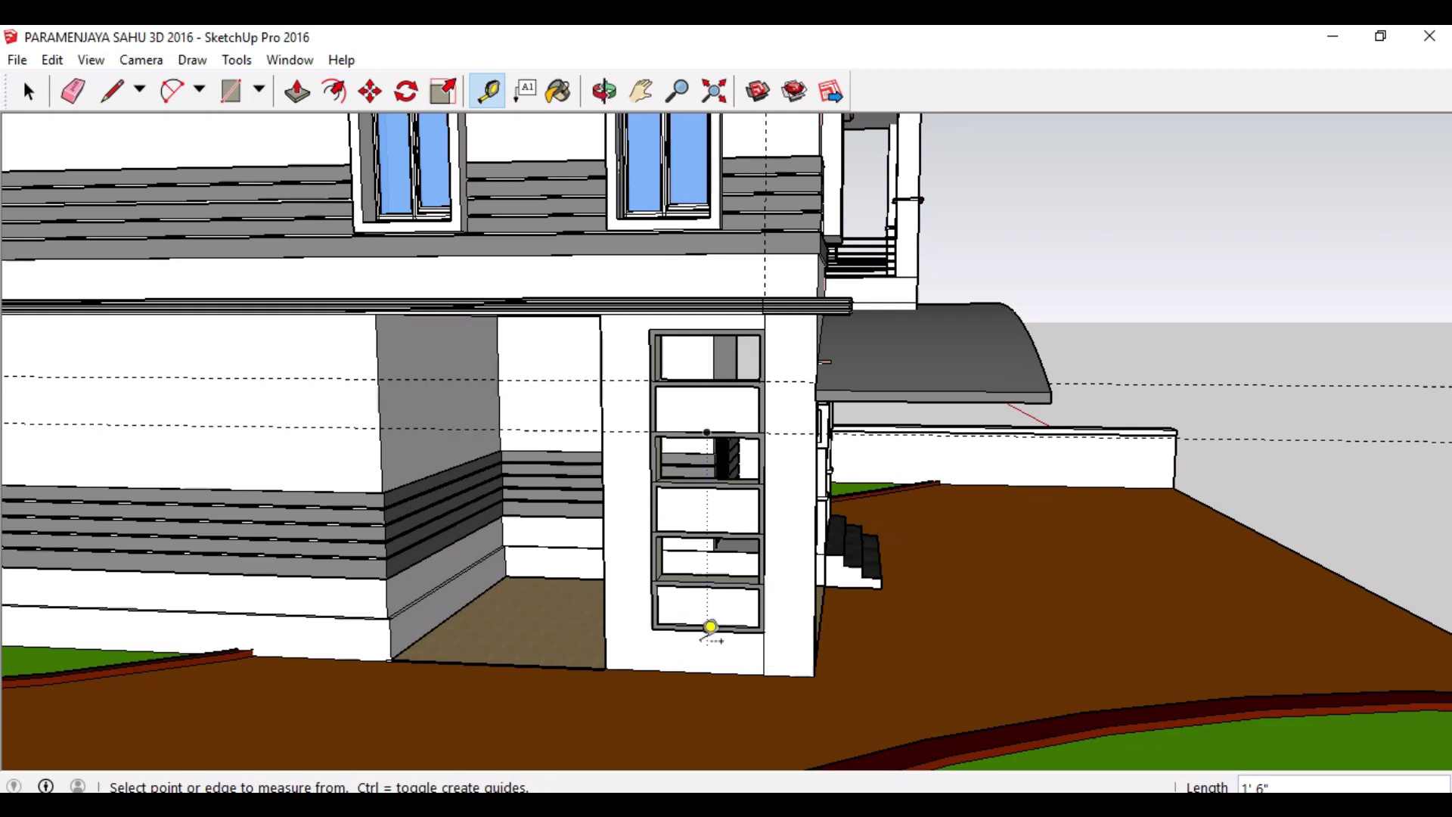
# Step: Measure from the lowest shelf's bottom edge down to the ground, then start another measurement there
pyautogui.click(709, 628)
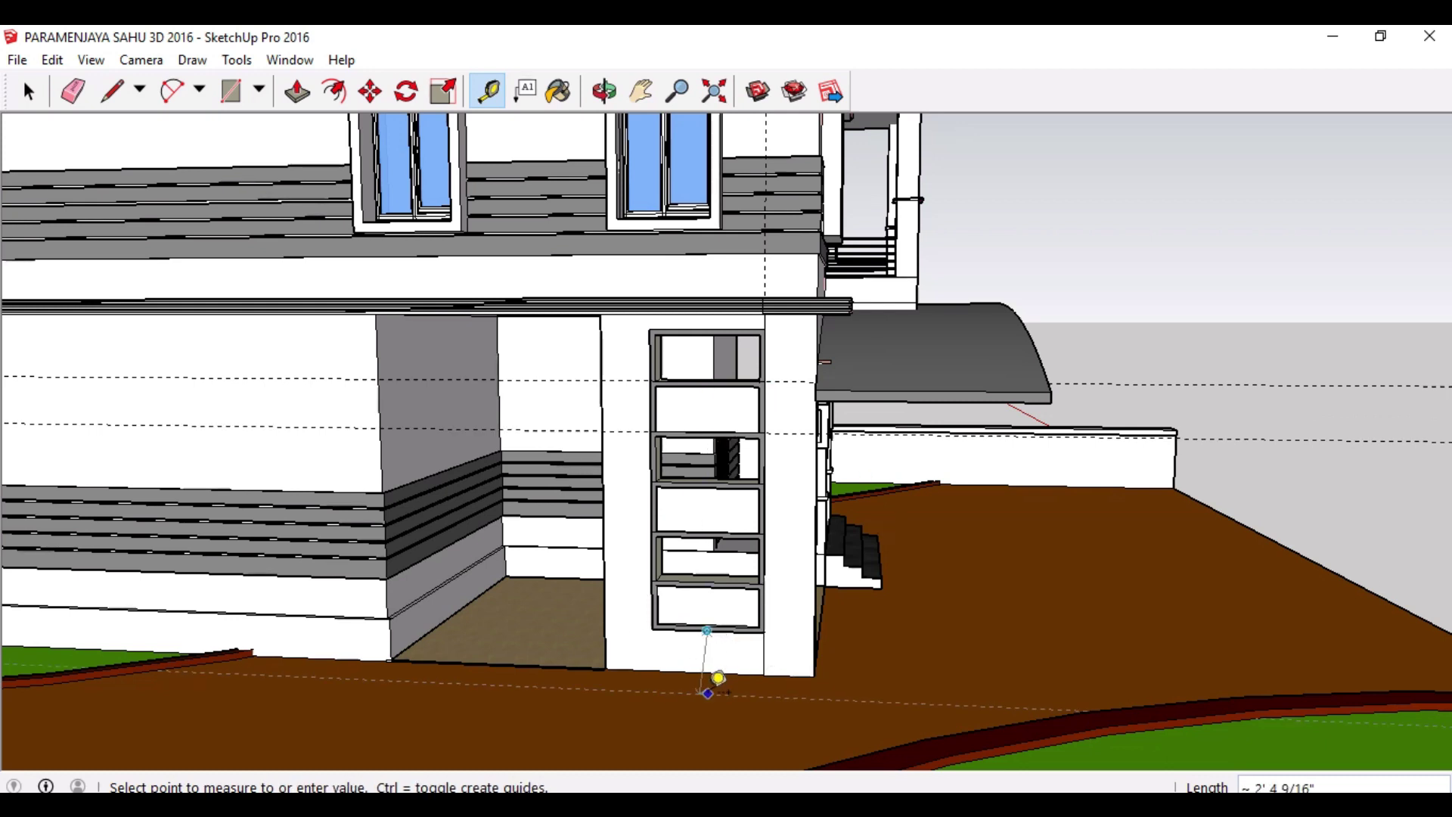
pyautogui.click(735, 589)
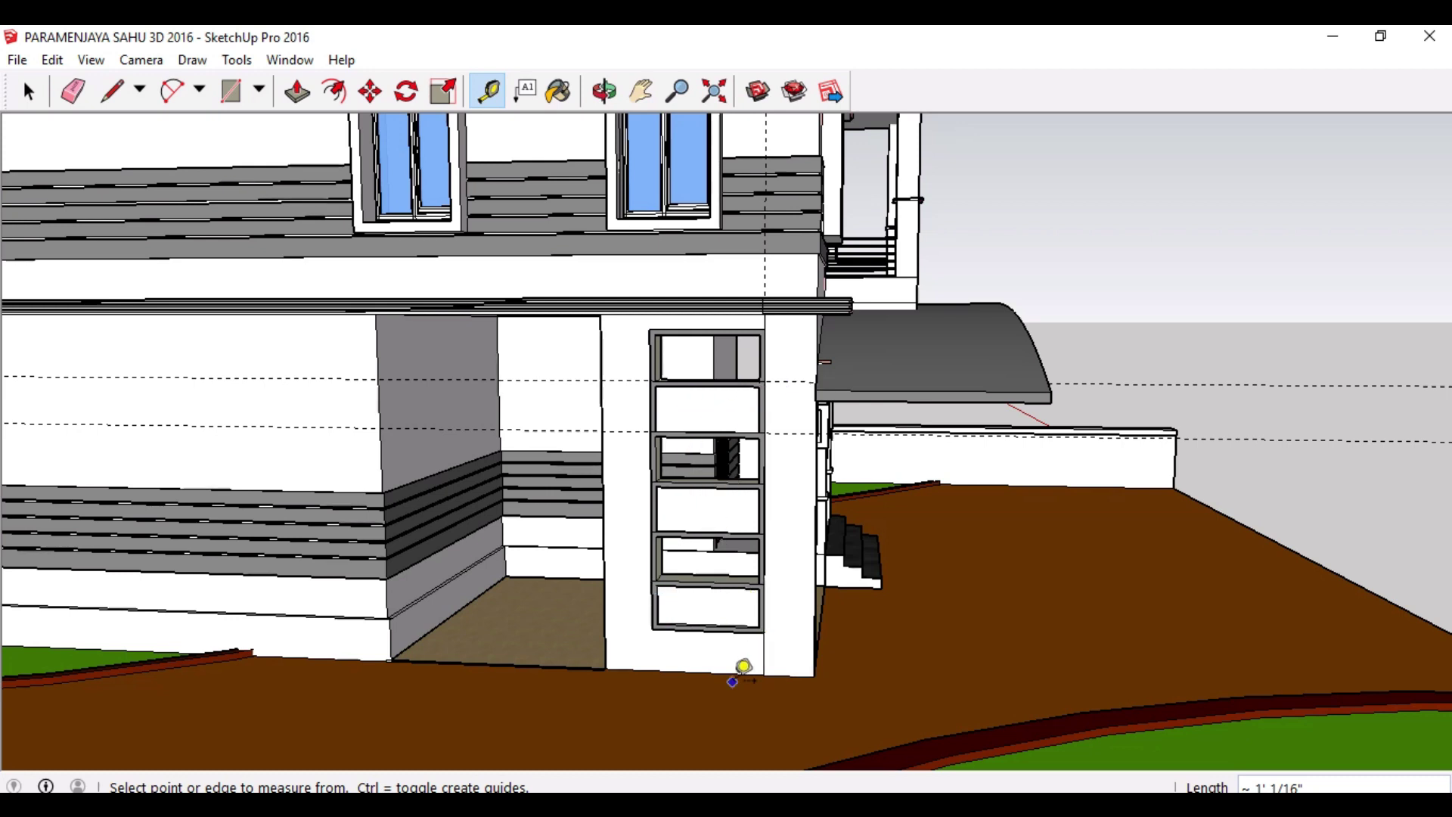
pyautogui.moveTo(742, 668); pyautogui.dragTo(738, 598, button='middle')
pyautogui.click(735, 594)
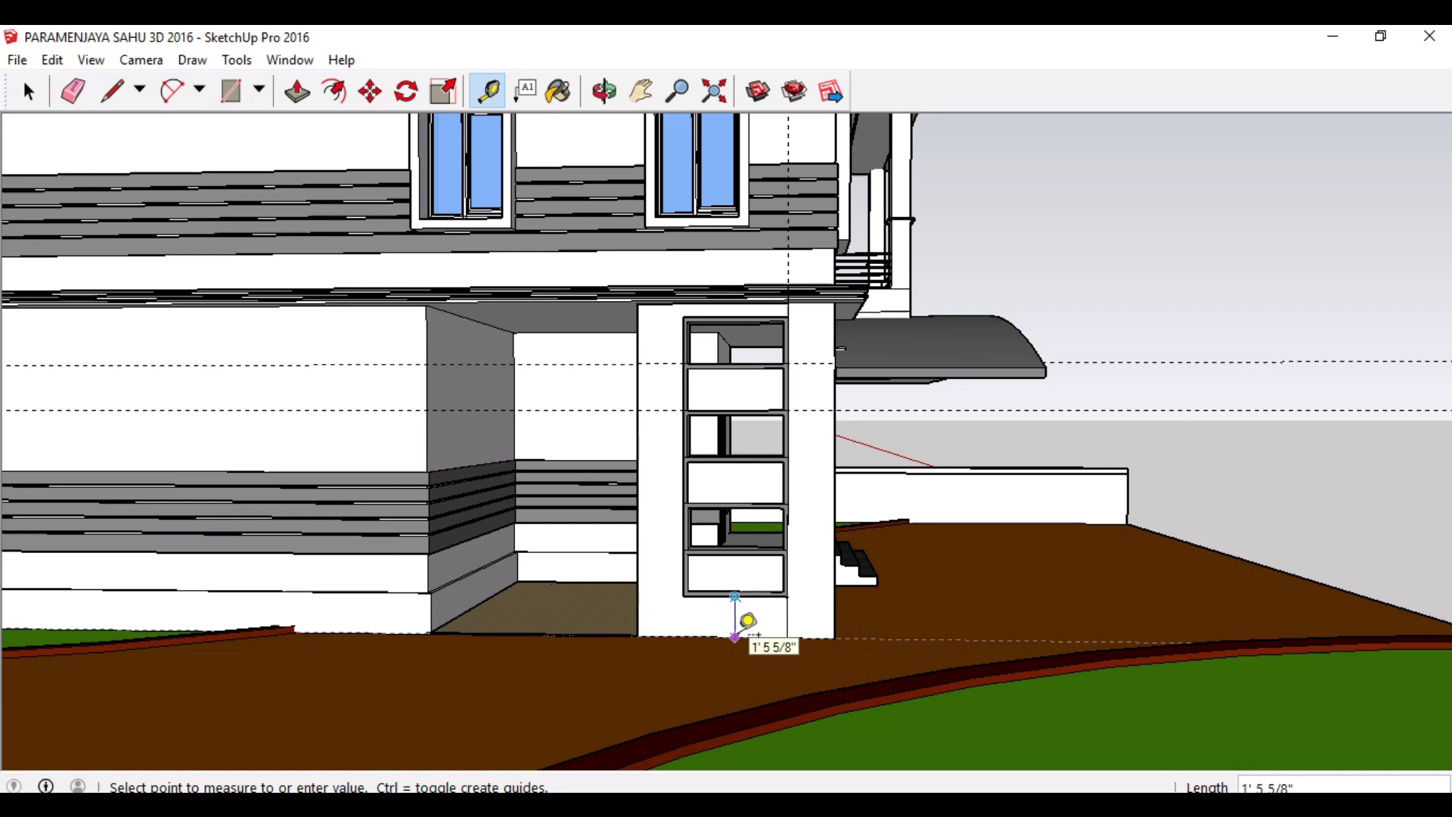
# Step: Zoom in on the partition base and complete the measurement at the porch floor
pyautogui.middleClick(751, 624)
pyautogui.scroll(6, 751, 624)
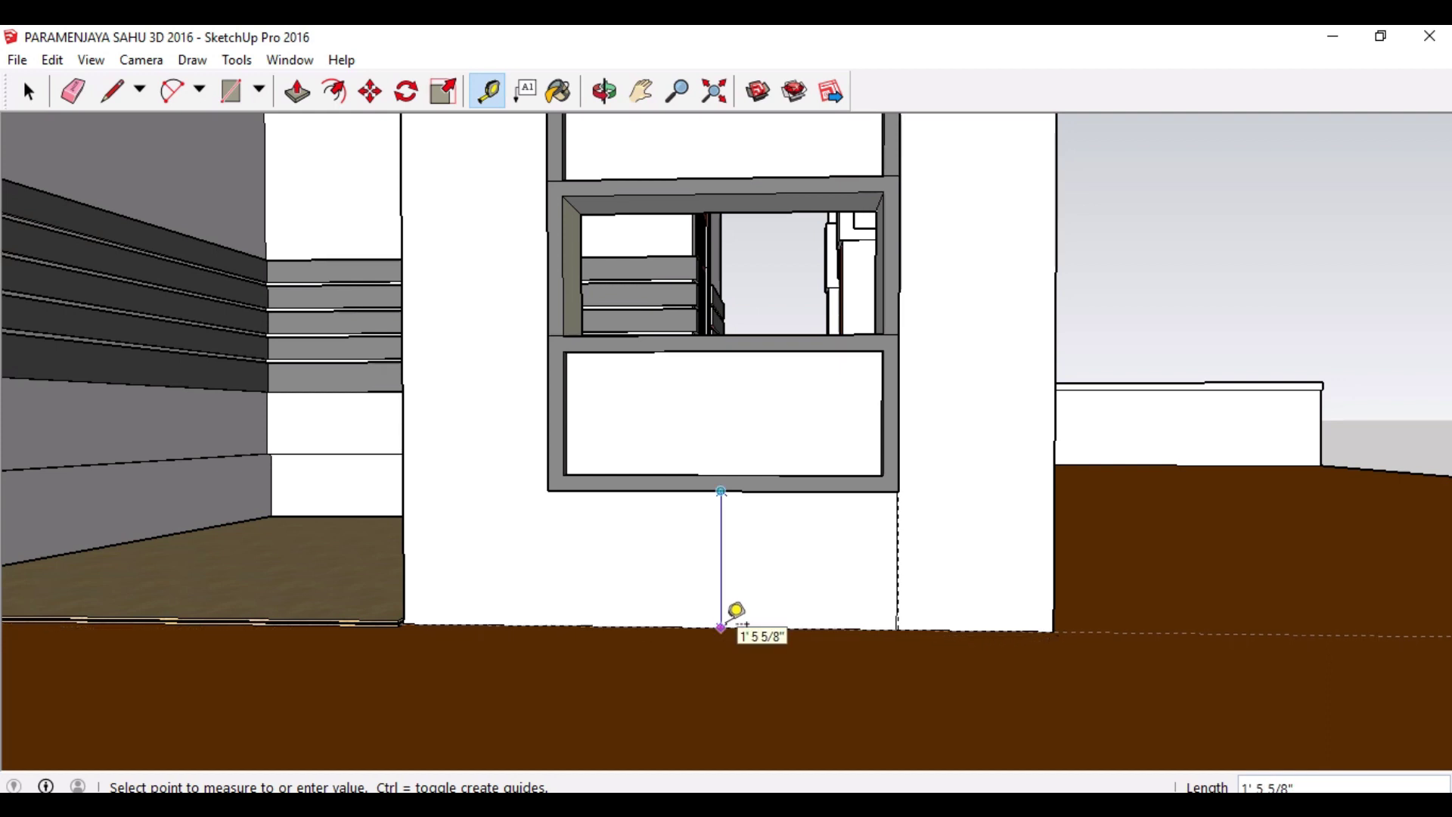
pyautogui.scroll(3, 736, 617)
pyautogui.scroll(4, 737, 617)
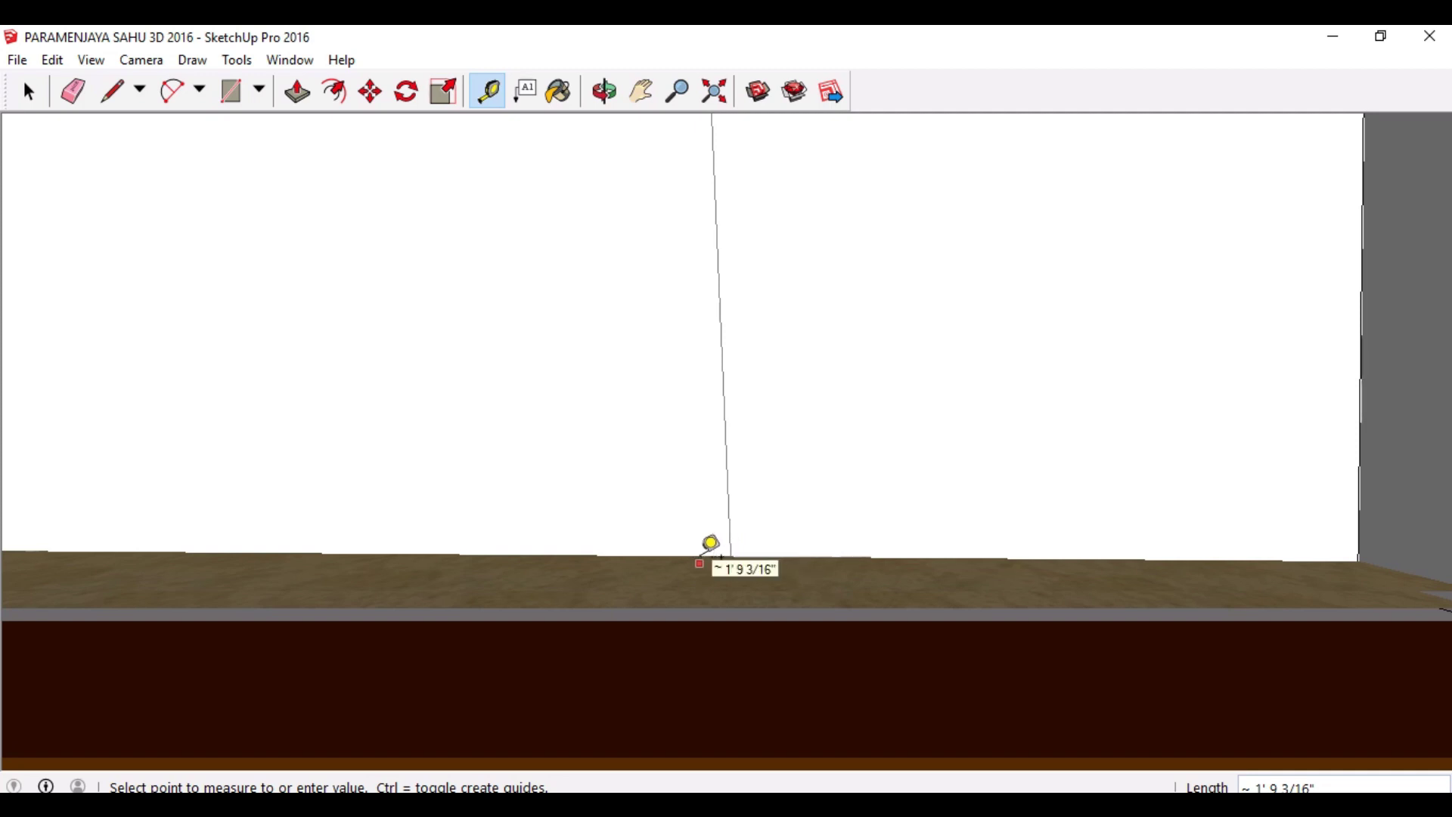
pyautogui.click(722, 555)
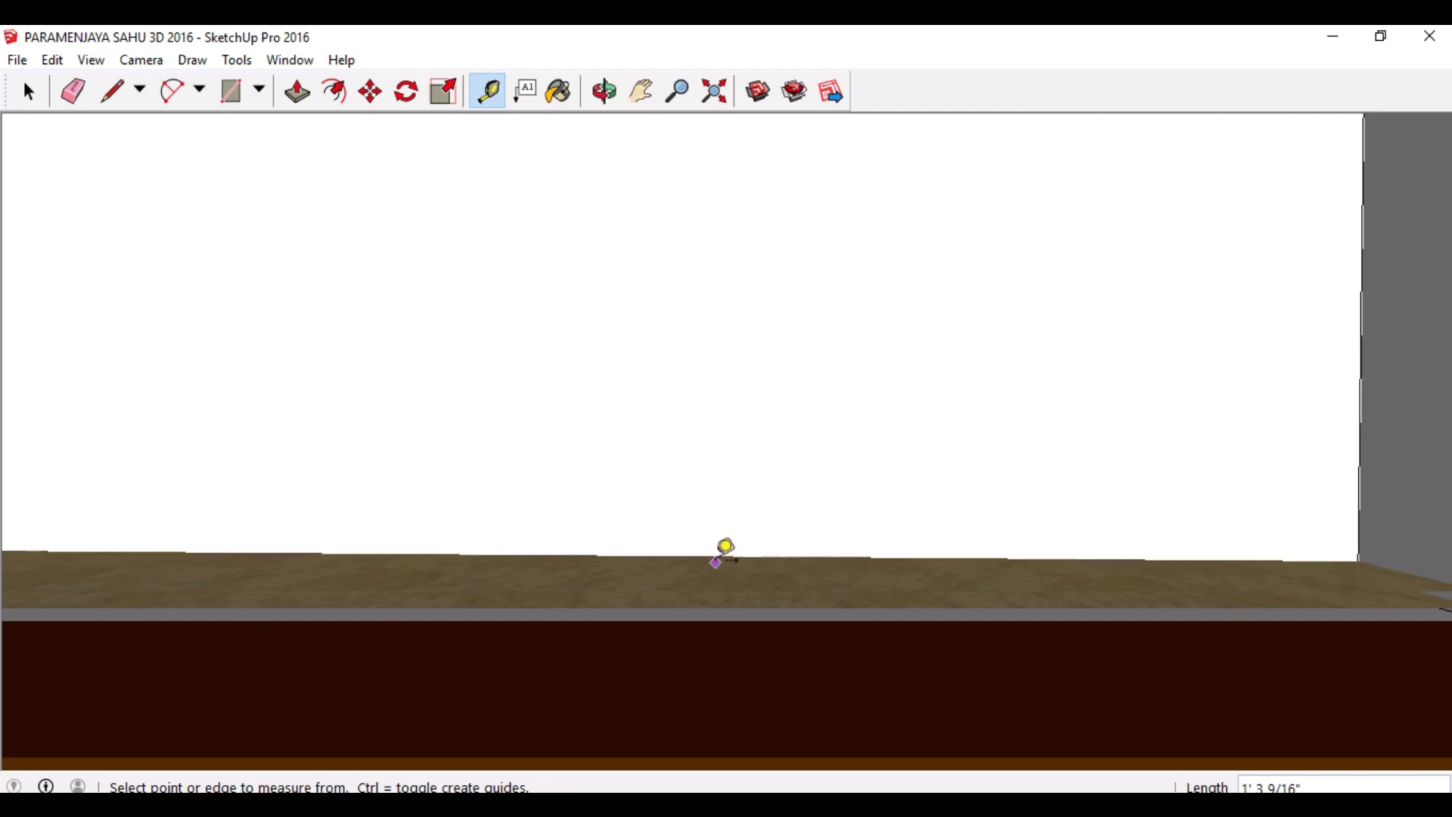
# Step: Measure from the porch floor up to the frame's bottom edge, about 1' 3 9/16"
pyautogui.click(715, 560)
pyautogui.scroll(-3, 714, 555)
pyautogui.scroll(-2, 725, 544)
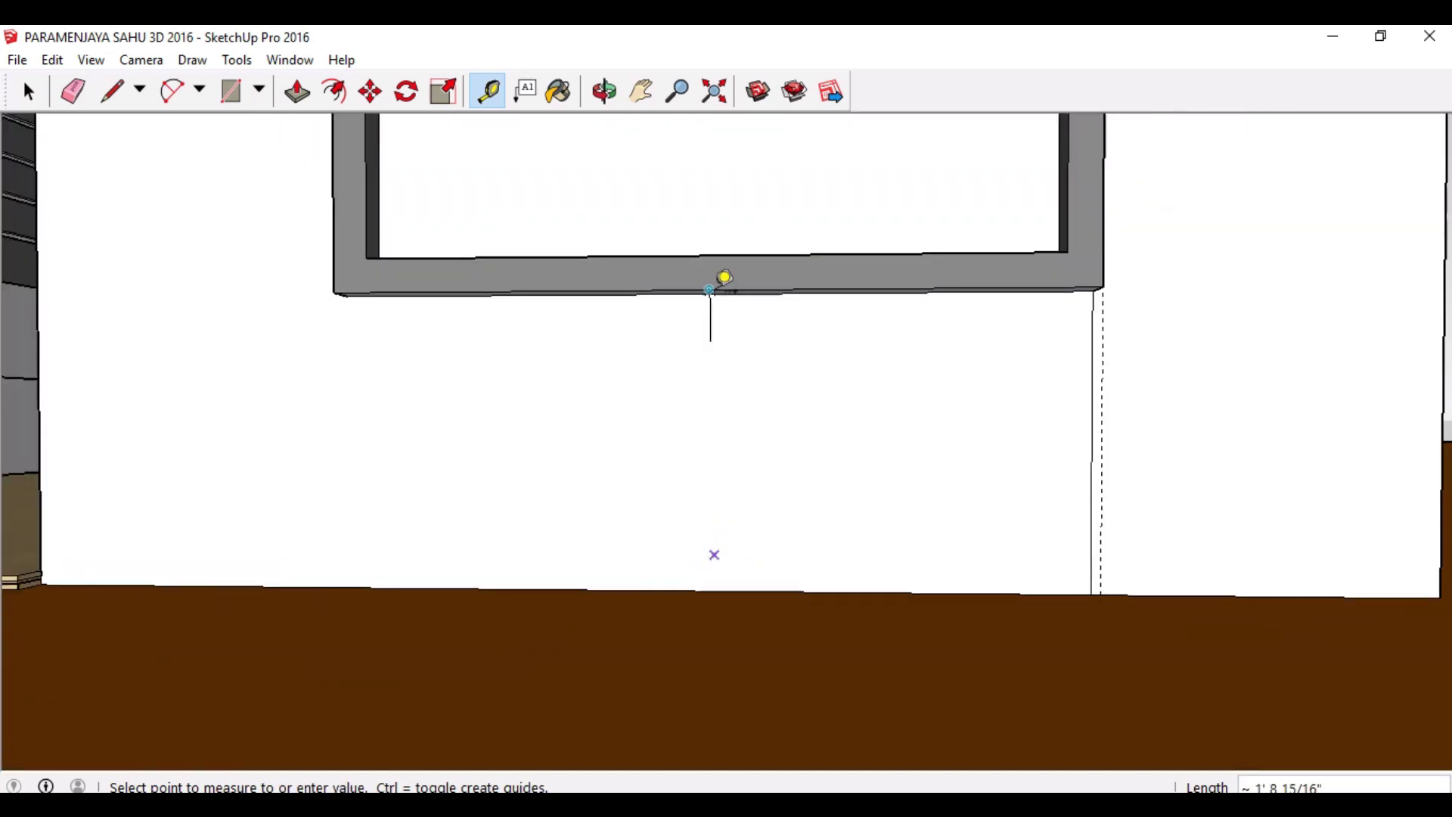
pyautogui.scroll(4, 728, 295)
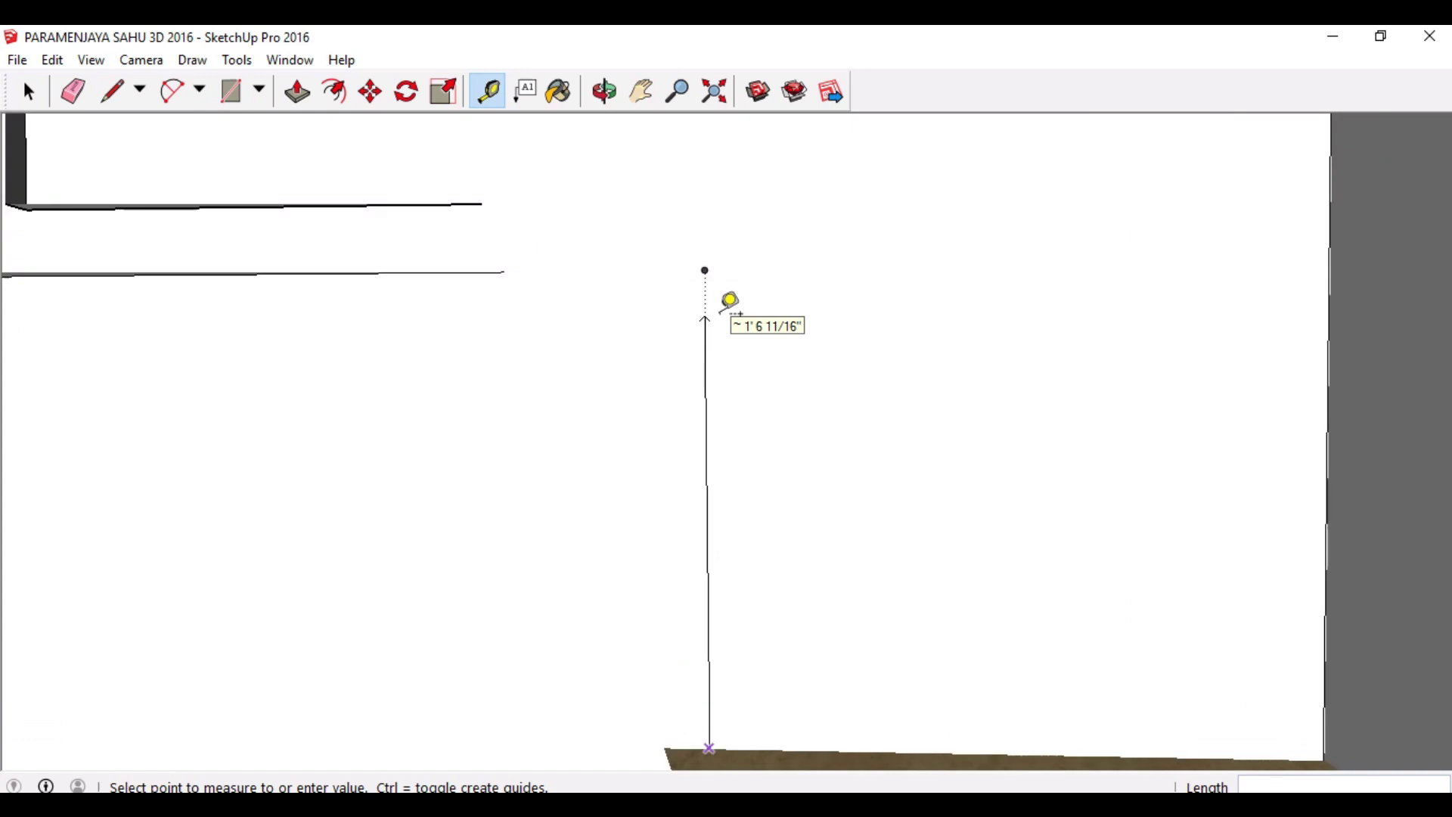
pyautogui.scroll(-3, 728, 302)
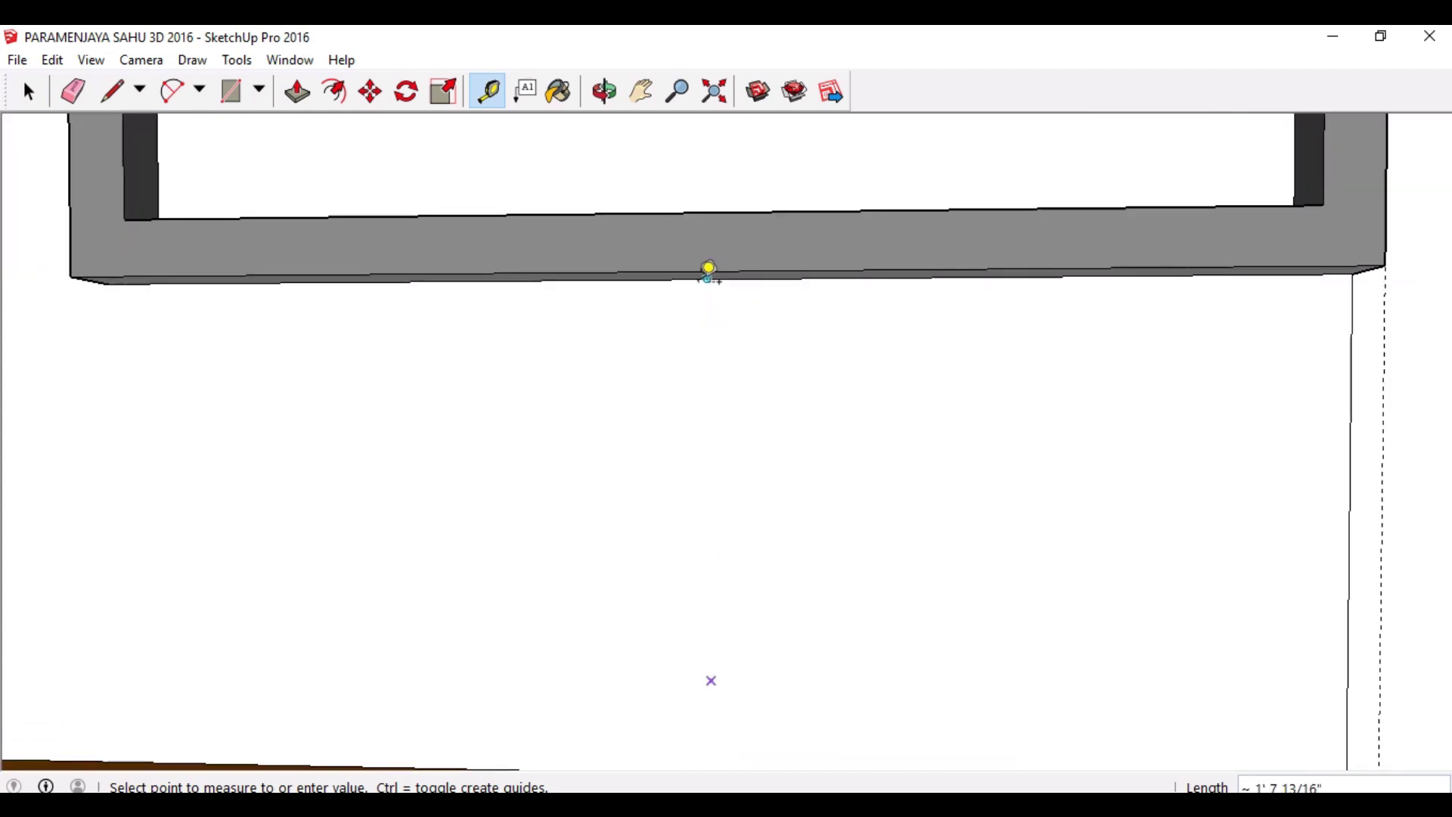
pyautogui.click(710, 272)
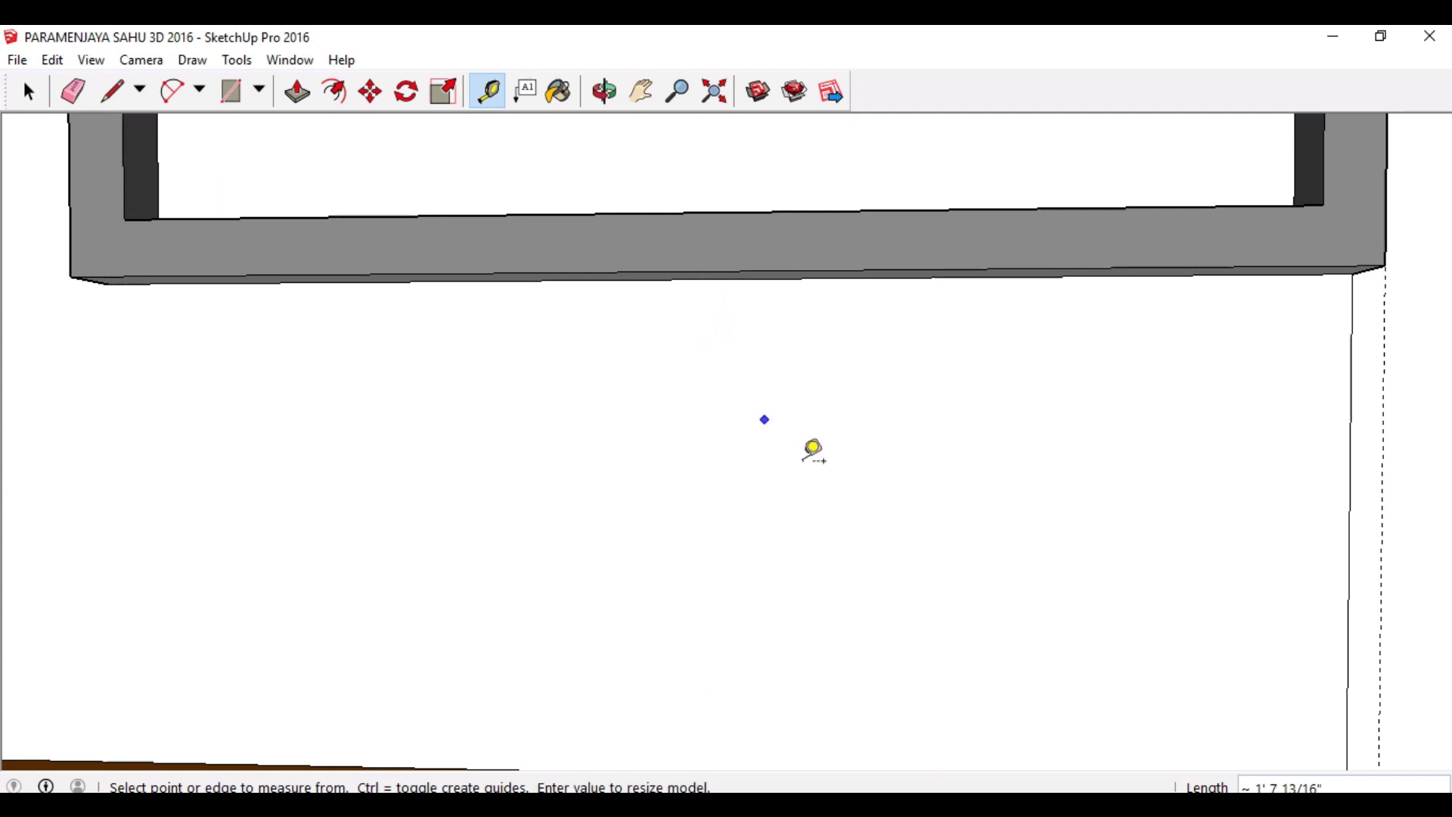
# Step: Zoom and orbit to view the wall and frame from another angle
pyautogui.scroll(-2, 813, 454)
pyautogui.scroll(-3, 815, 463)
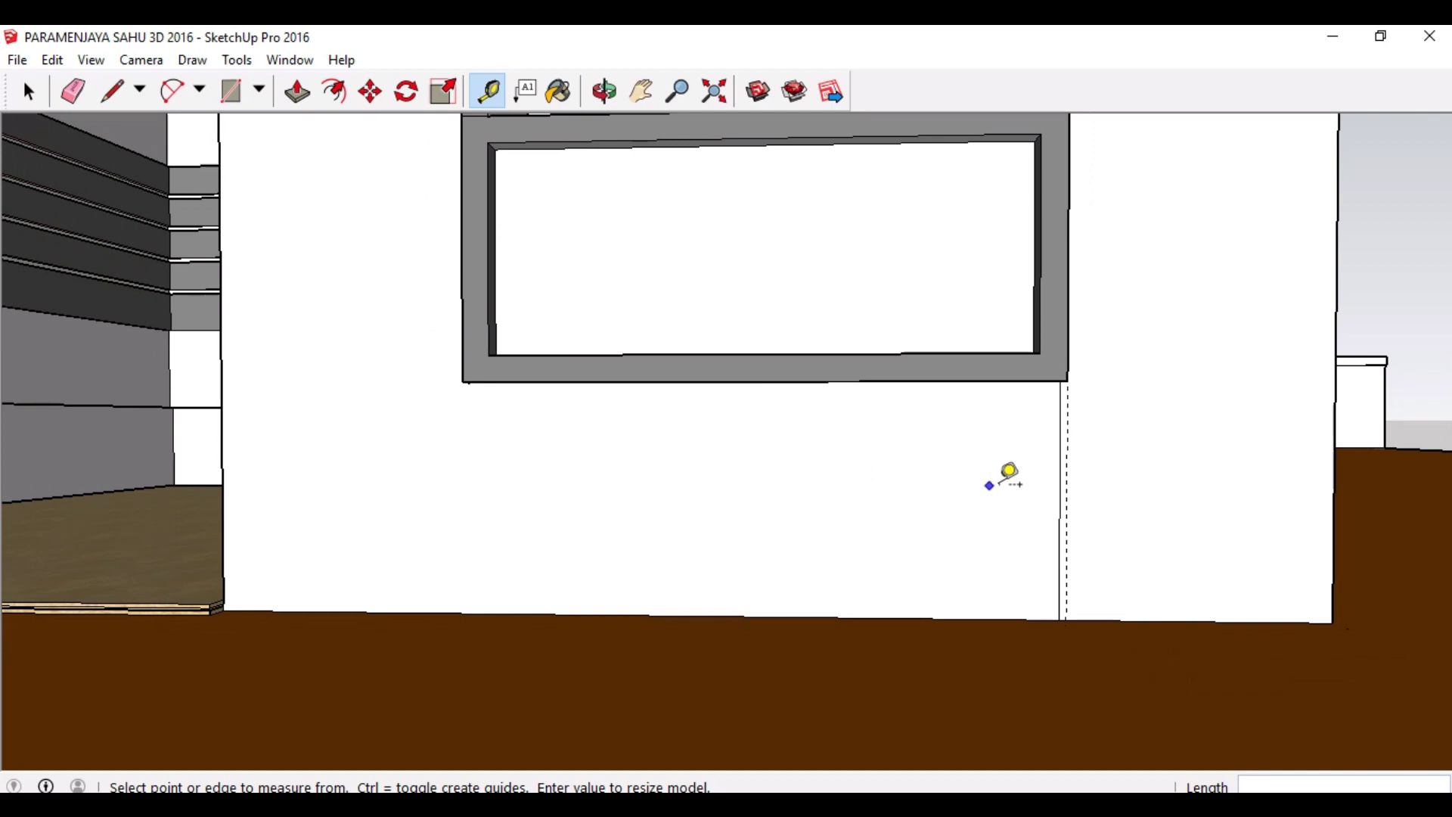
pyautogui.scroll(2, 1069, 527)
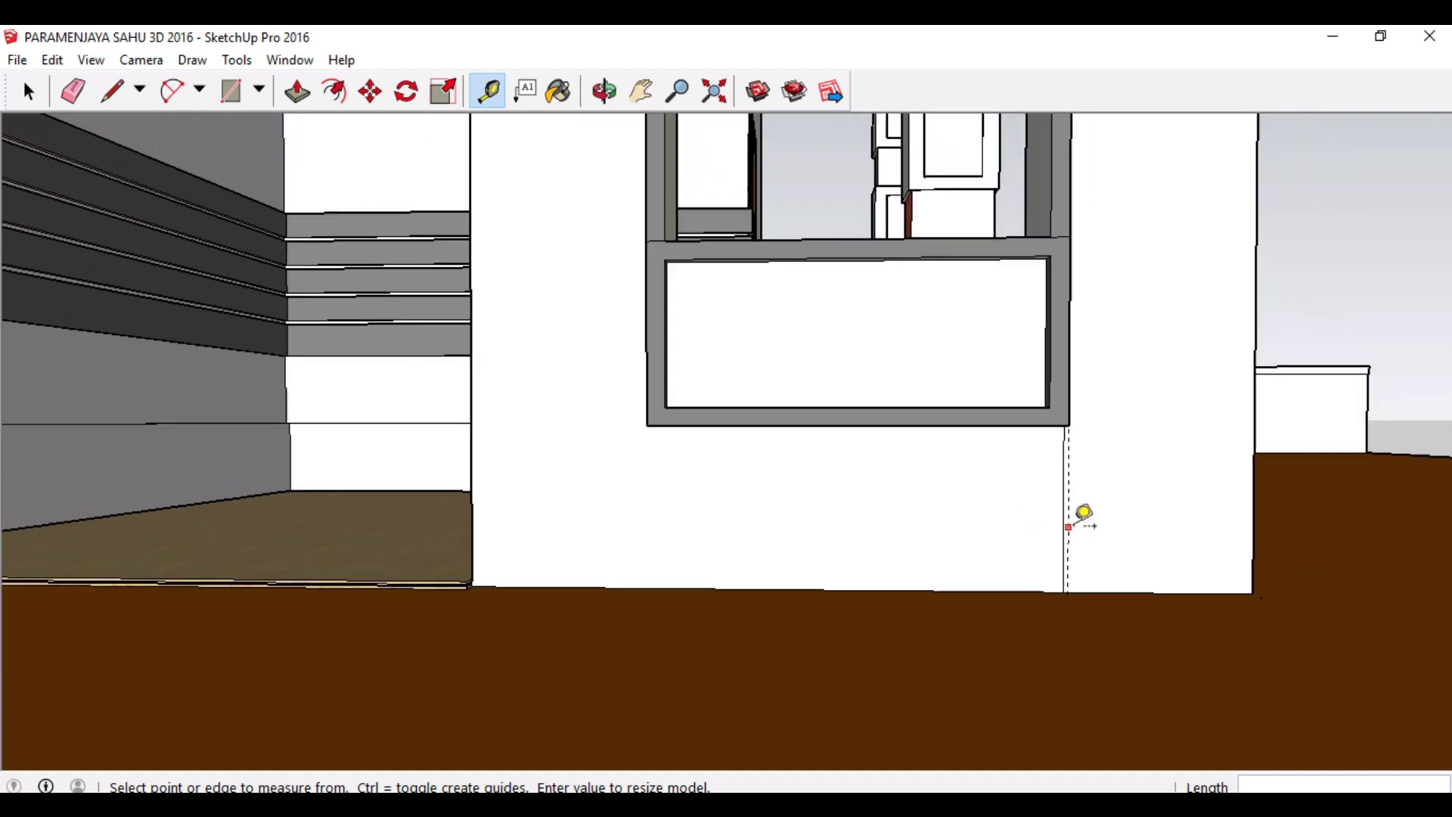
pyautogui.scroll(-2, 1084, 522)
pyautogui.moveTo(1141, 519); pyautogui.dragTo(1021, 509, button='middle')
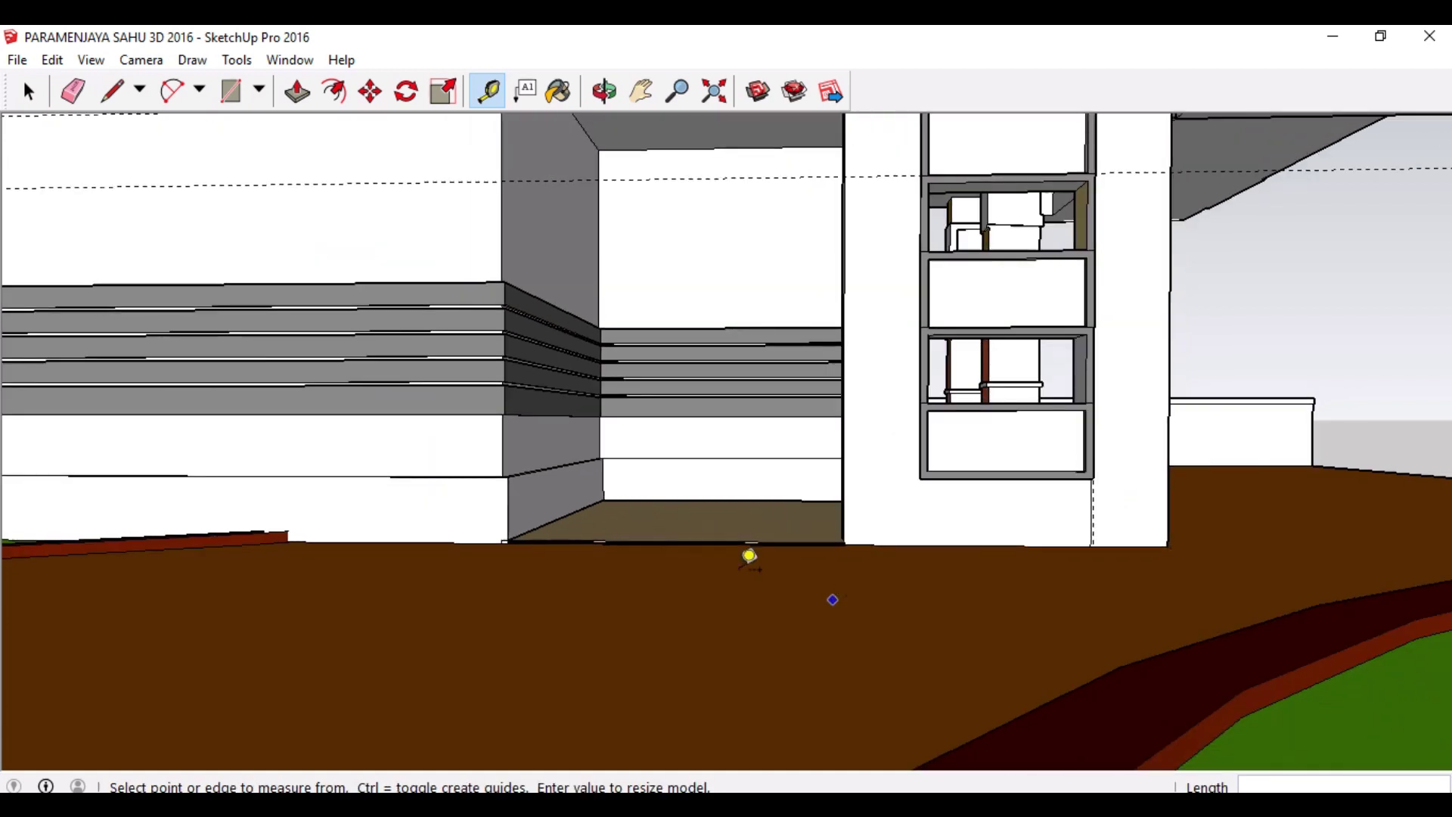
pyautogui.scroll(3, 664, 543)
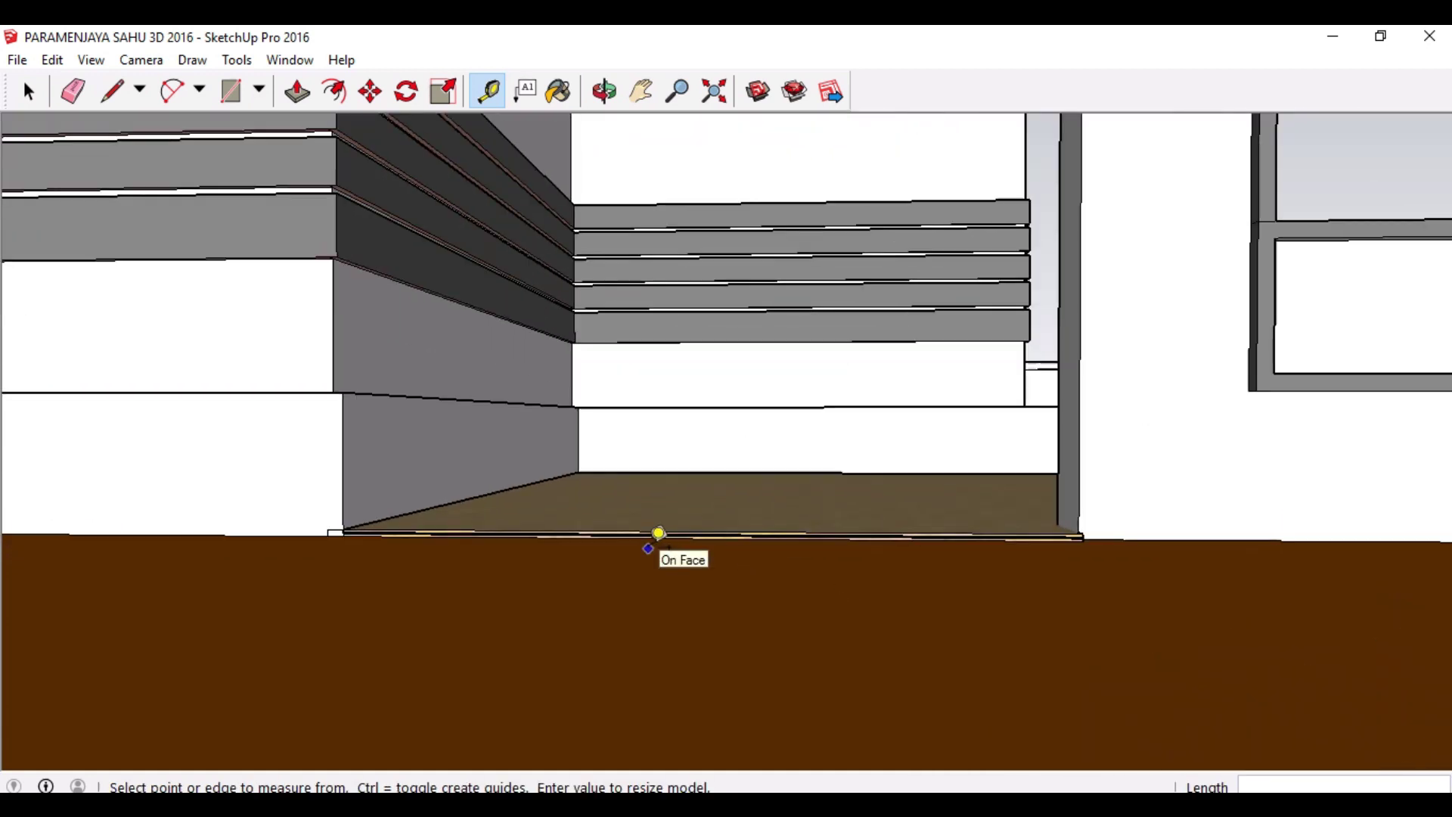
pyautogui.scroll(-3, 659, 534)
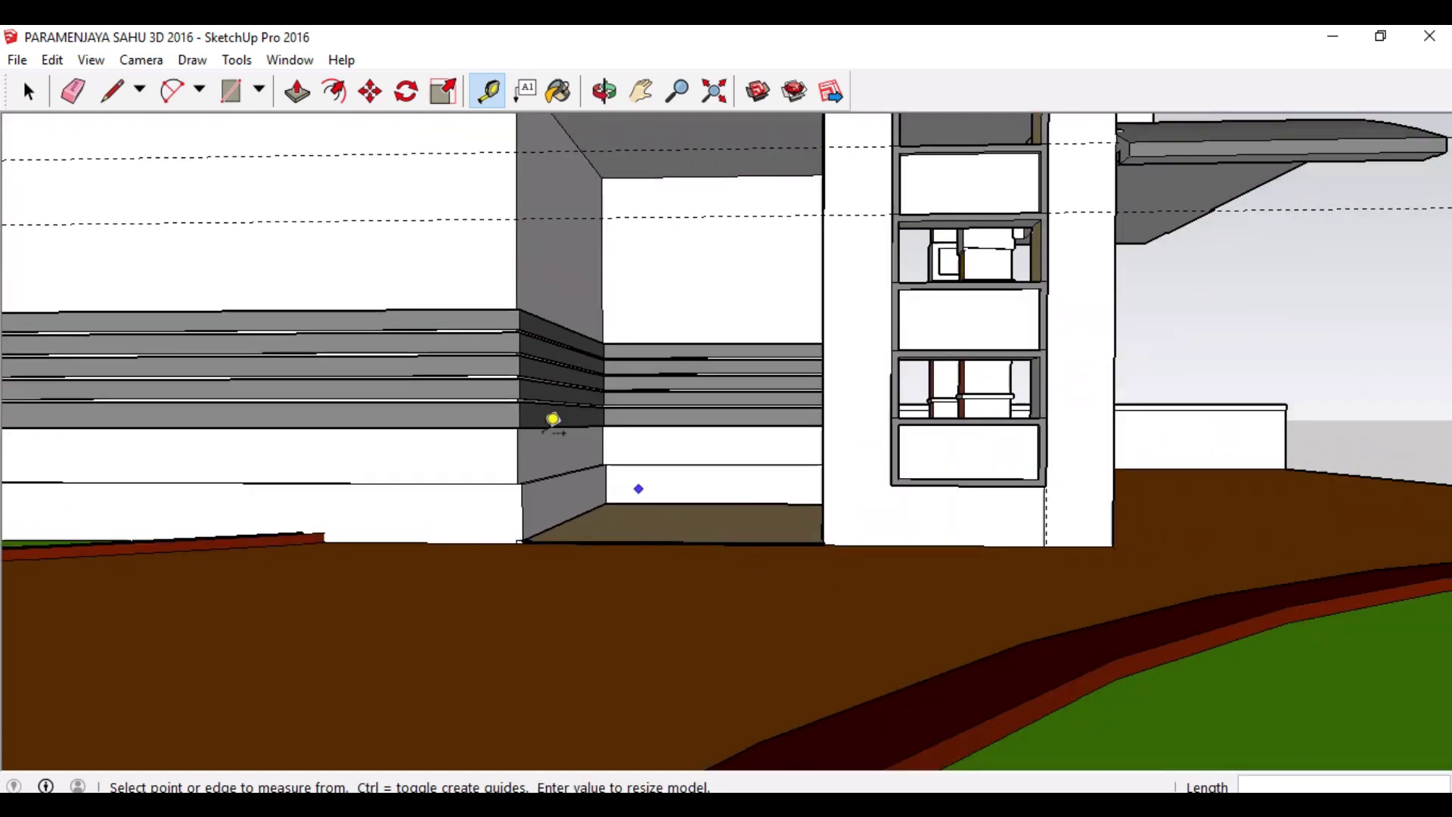
pyautogui.scroll(3, 500, 322)
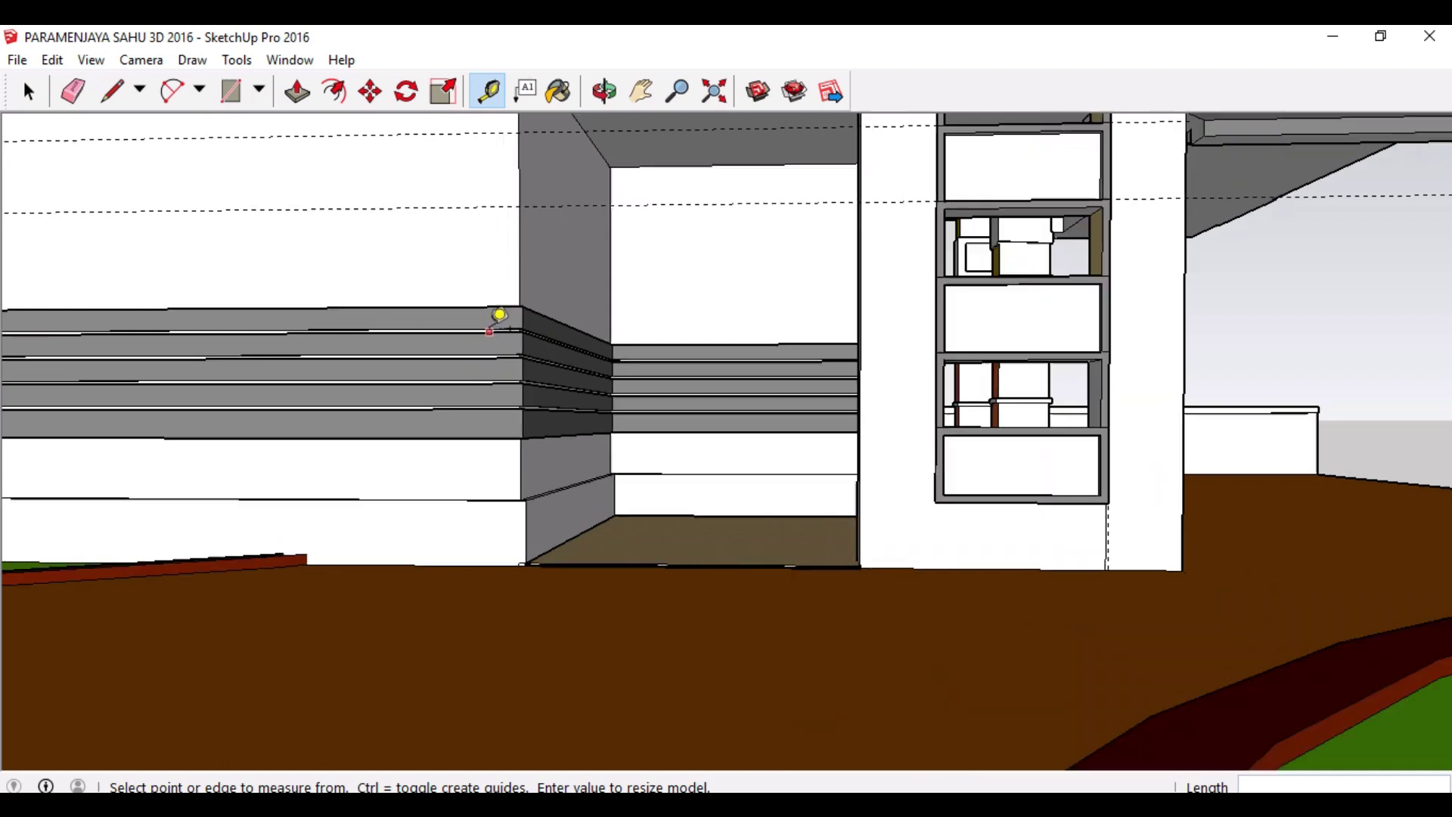
pyautogui.scroll(2, 499, 314)
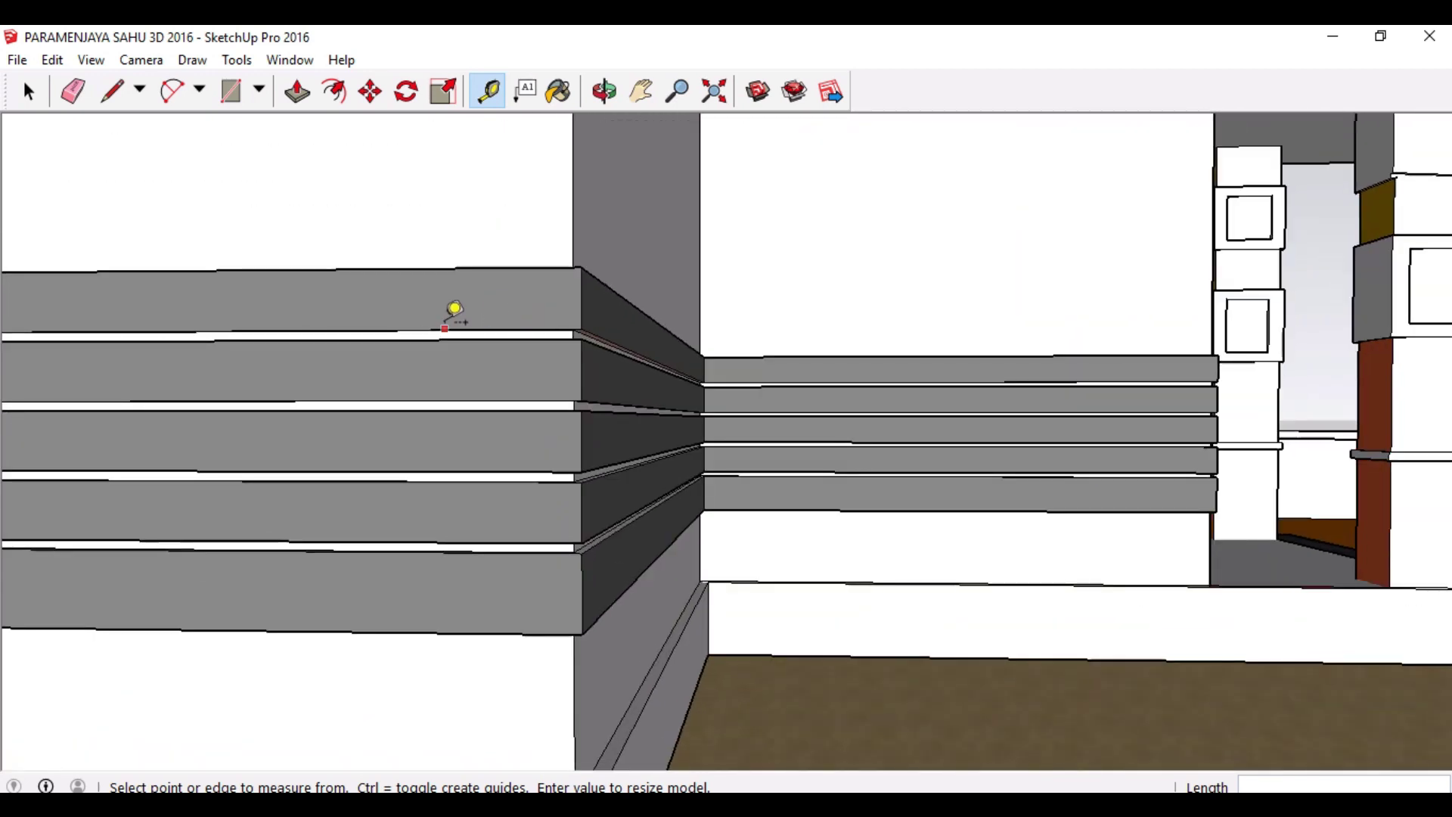
pyautogui.scroll(2, 445, 316)
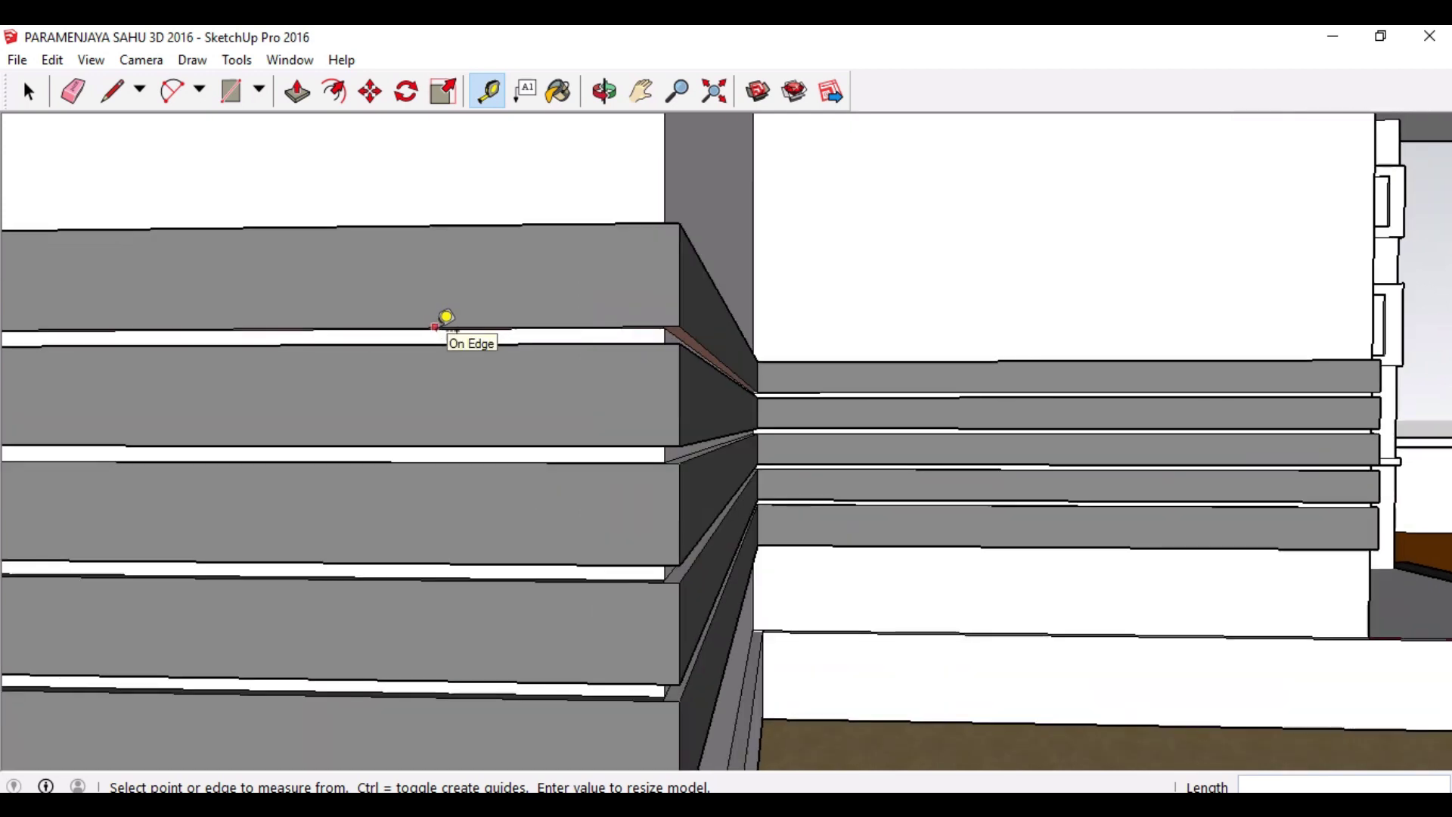
# Step: Tilt the view down and zoom to inspect the porch floor
pyautogui.moveTo(446, 316)
pyautogui.mouseDown(button='middle')
pyautogui.moveTo(415, 463)
pyautogui.moveTo(445, 331)
pyautogui.mouseUp(button='middle')
pyautogui.scroll(2, 457, 315)
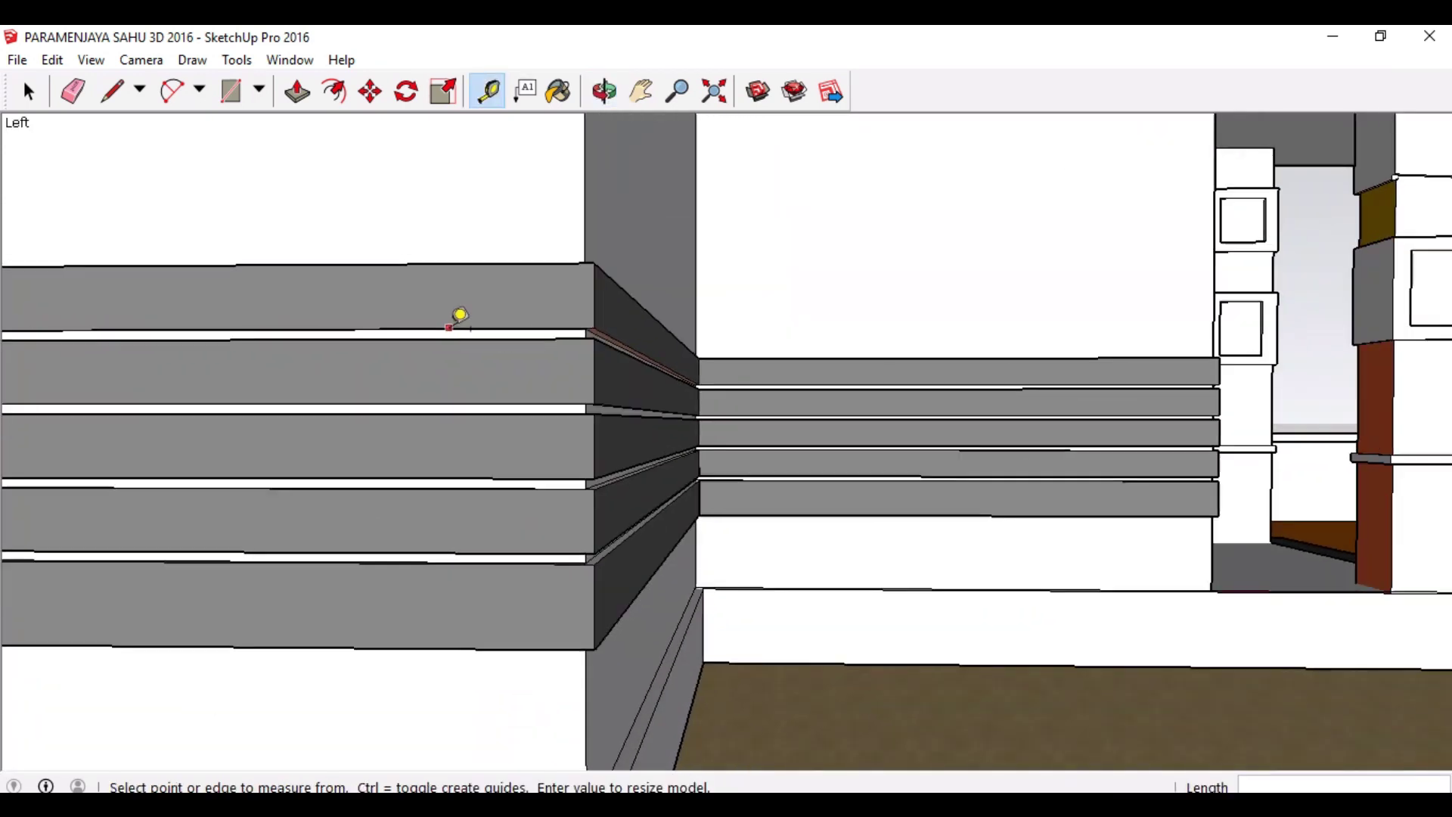
pyautogui.scroll(-10, 461, 317)
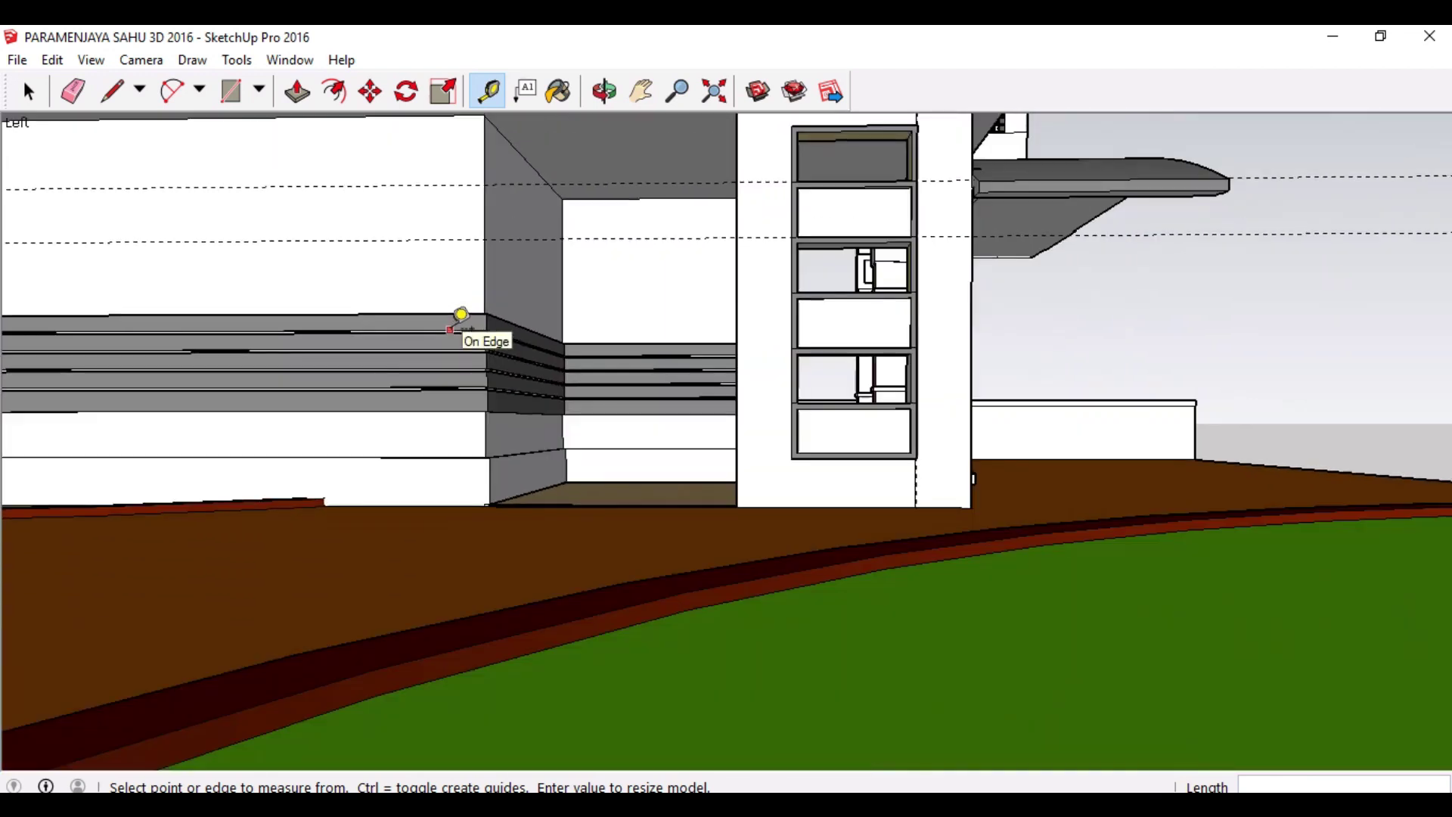
pyautogui.scroll(-3, 837, 379)
pyautogui.scroll(-3, 1148, 340)
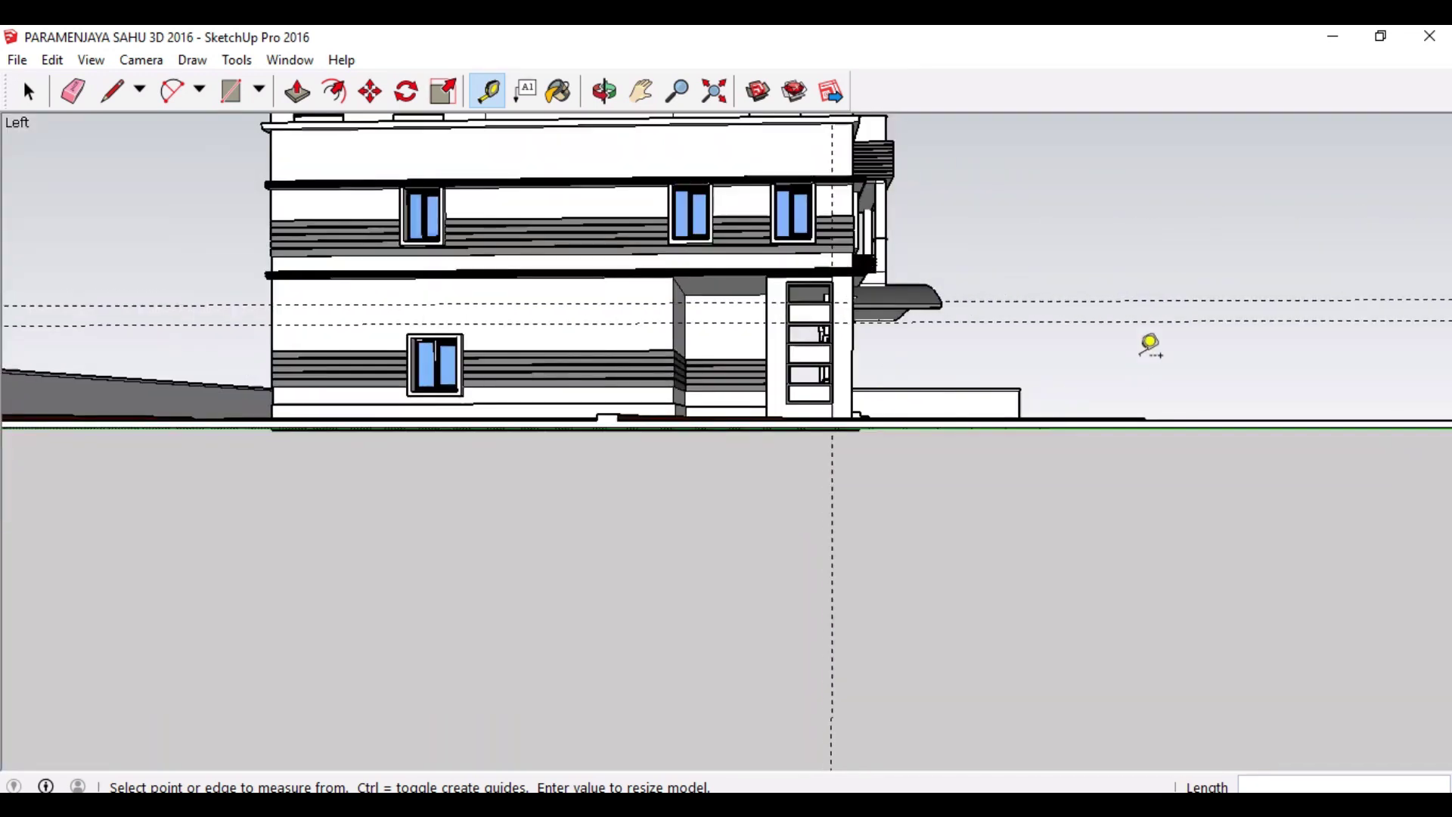
# Step: Orbit and zoom around the house front and garden to a low side-on view
pyautogui.moveTo(1147, 341); pyautogui.dragTo(857, 448, button='middle')
pyautogui.scroll(-2, 857, 448)
pyautogui.scroll(8, 417, 546)
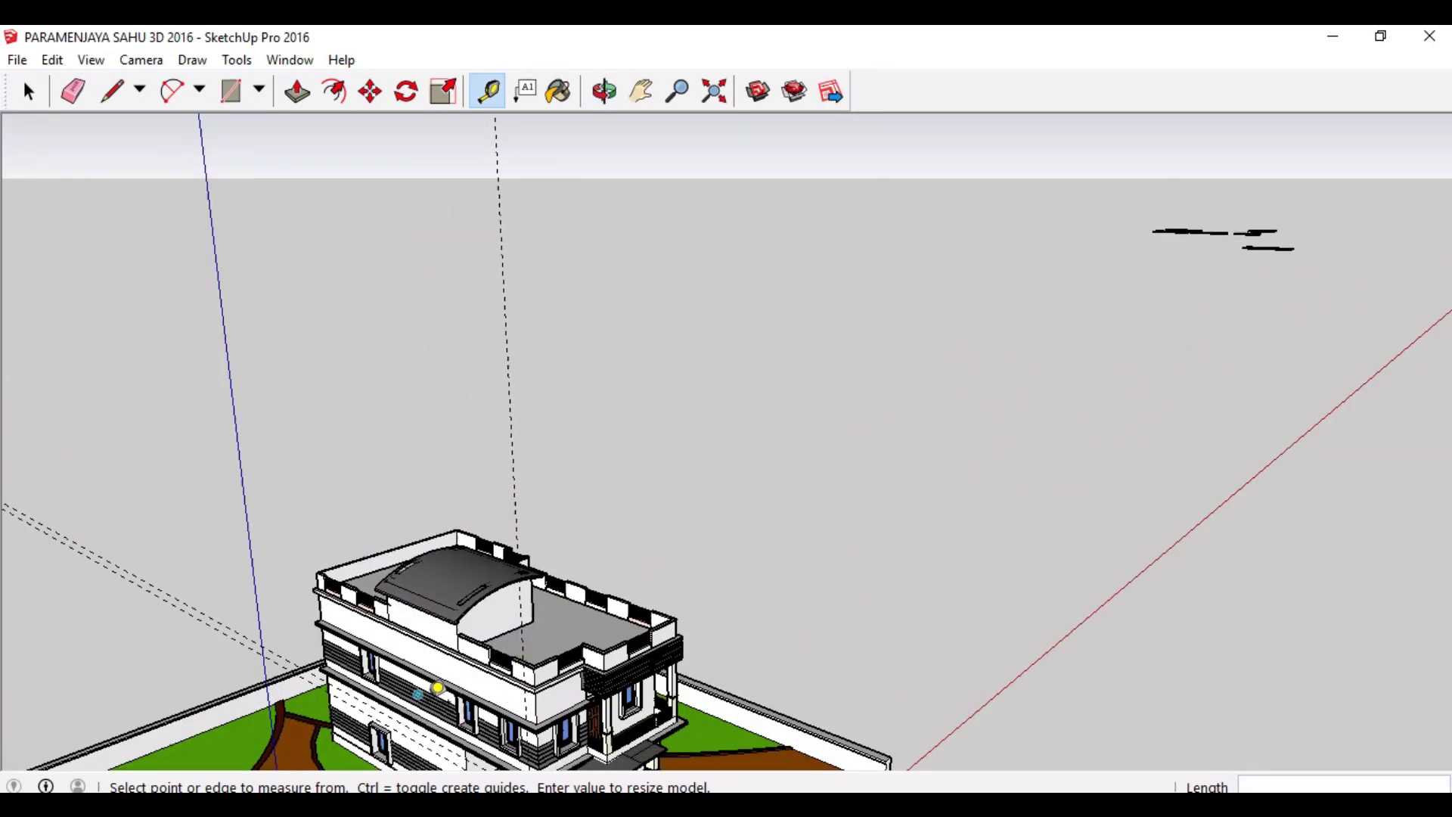
pyautogui.moveTo(440, 688)
pyautogui.mouseDown(button='middle')
pyautogui.moveTo(590, 572)
pyautogui.moveTo(324, 603)
pyautogui.mouseUp(button='middle')
pyautogui.scroll(5, 617, 321)
pyautogui.moveTo(617, 322); pyautogui.dragTo(545, 423, button='middle')
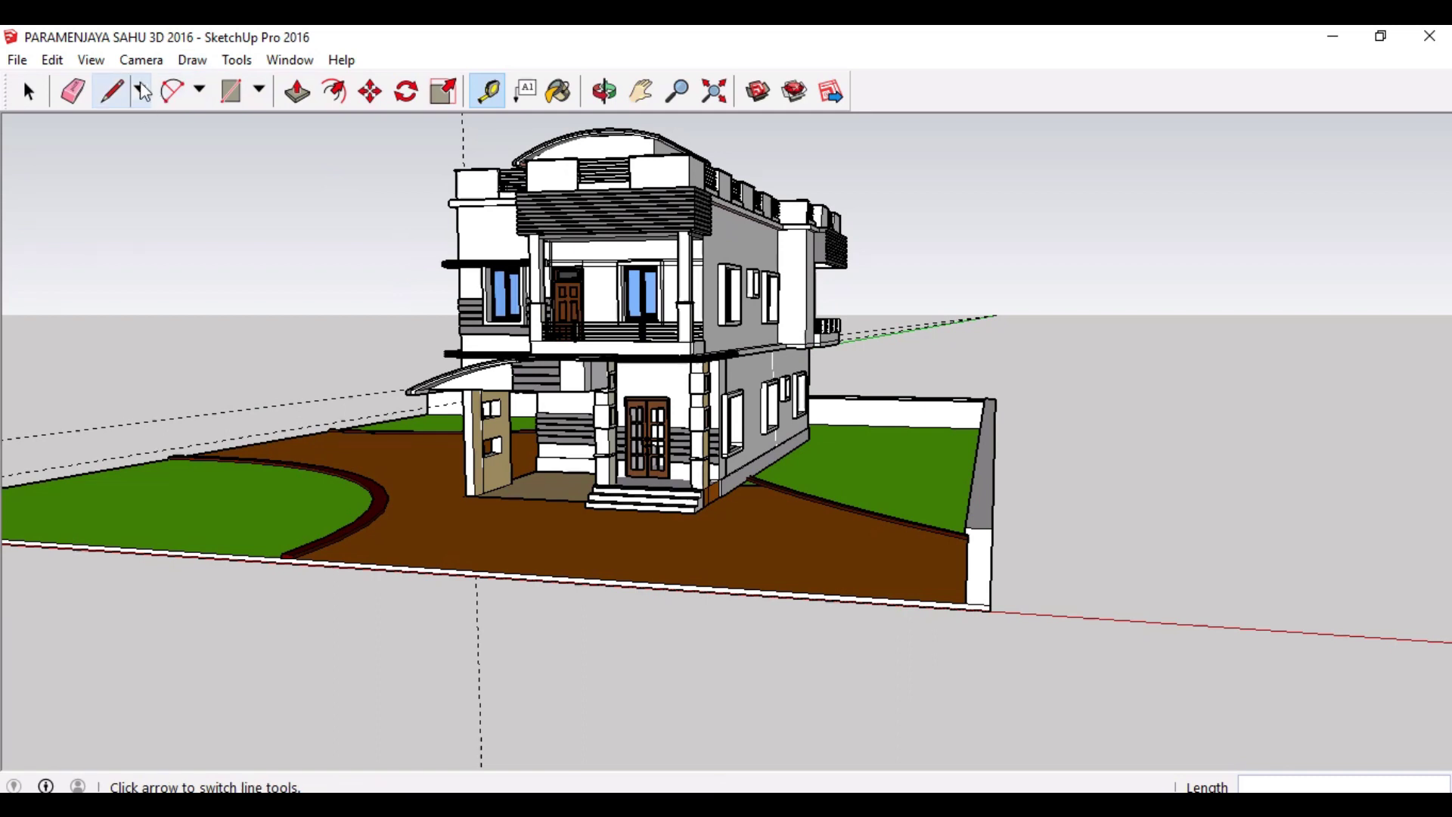
# Step: Erase the vertical dashed guide line beside the house
pyautogui.click(72, 91)
pyautogui.moveTo(21, 413); pyautogui.dragTo(42, 466)
pyautogui.click(479, 689)
# Step: Orbit to a frontal view with the whole house sitting lower in view
pyautogui.press('o')
pyautogui.moveTo(373, 648); pyautogui.dragTo(657, 753)
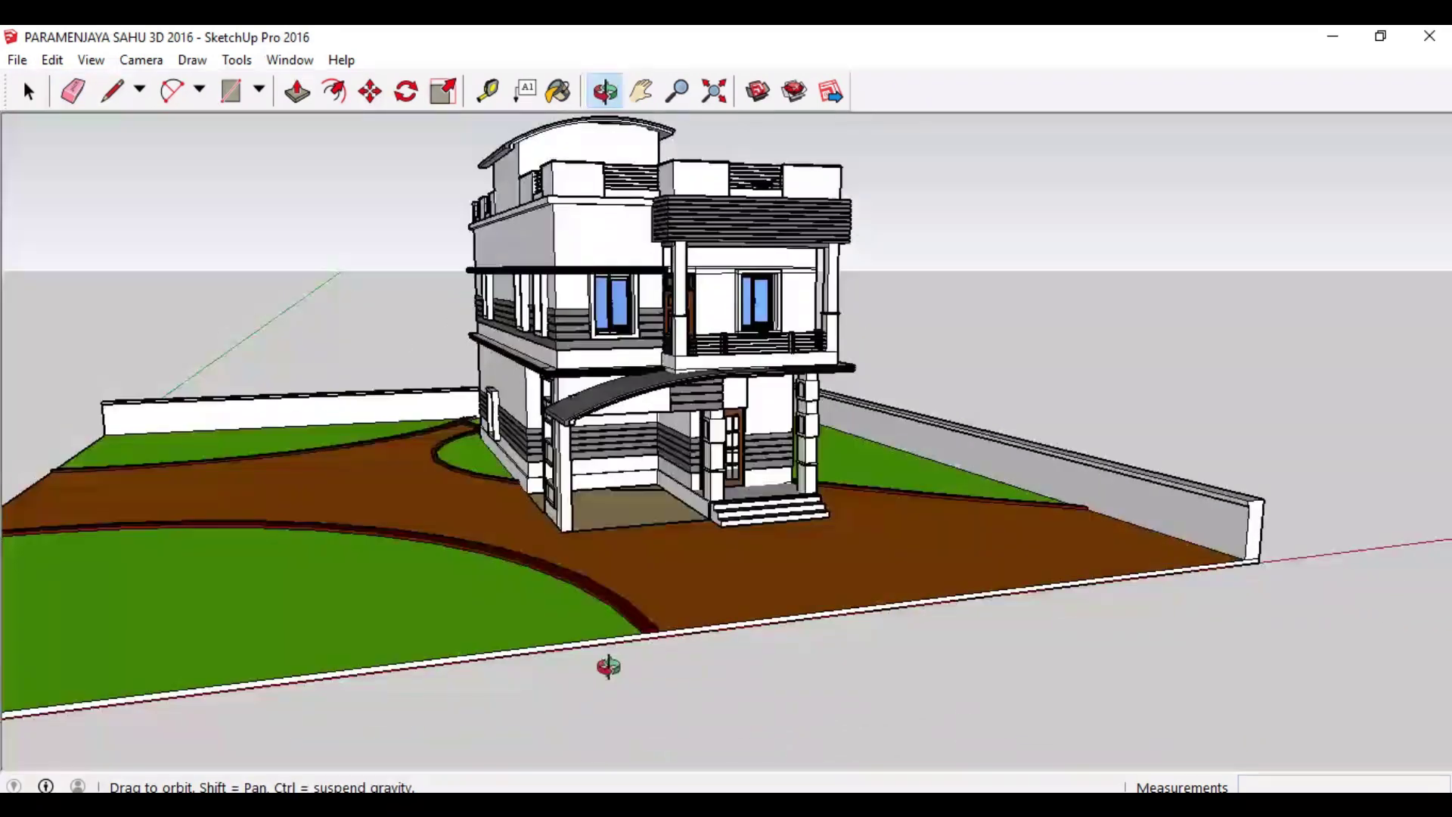
pyautogui.moveTo(609, 666)
pyautogui.mouseDown()
pyautogui.moveTo(509, 699)
pyautogui.moveTo(617, 541)
pyautogui.mouseUp()
pyautogui.press('e')
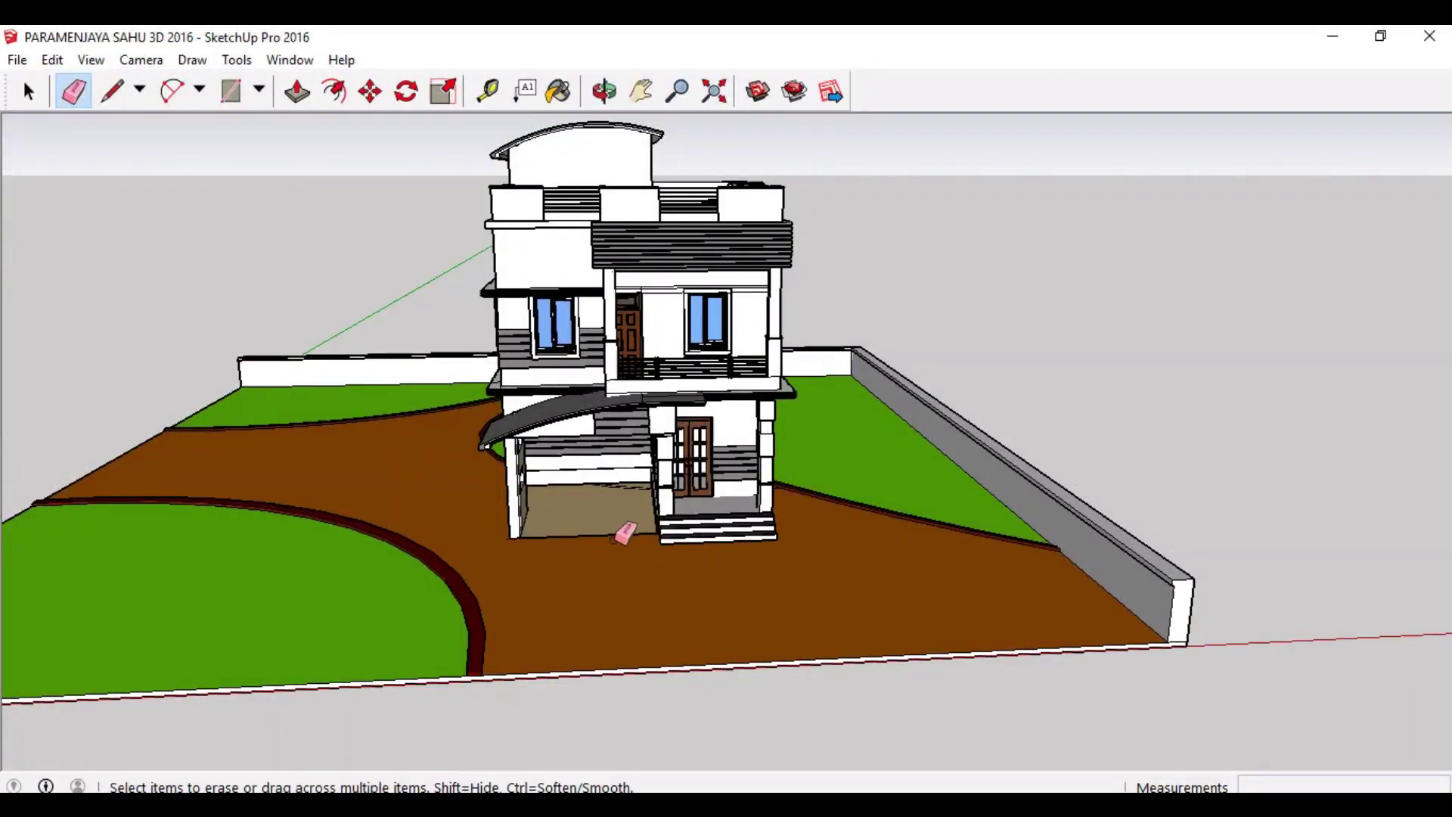
pyautogui.moveTo(624, 529); pyautogui.dragTo(605, 394, button='middle')
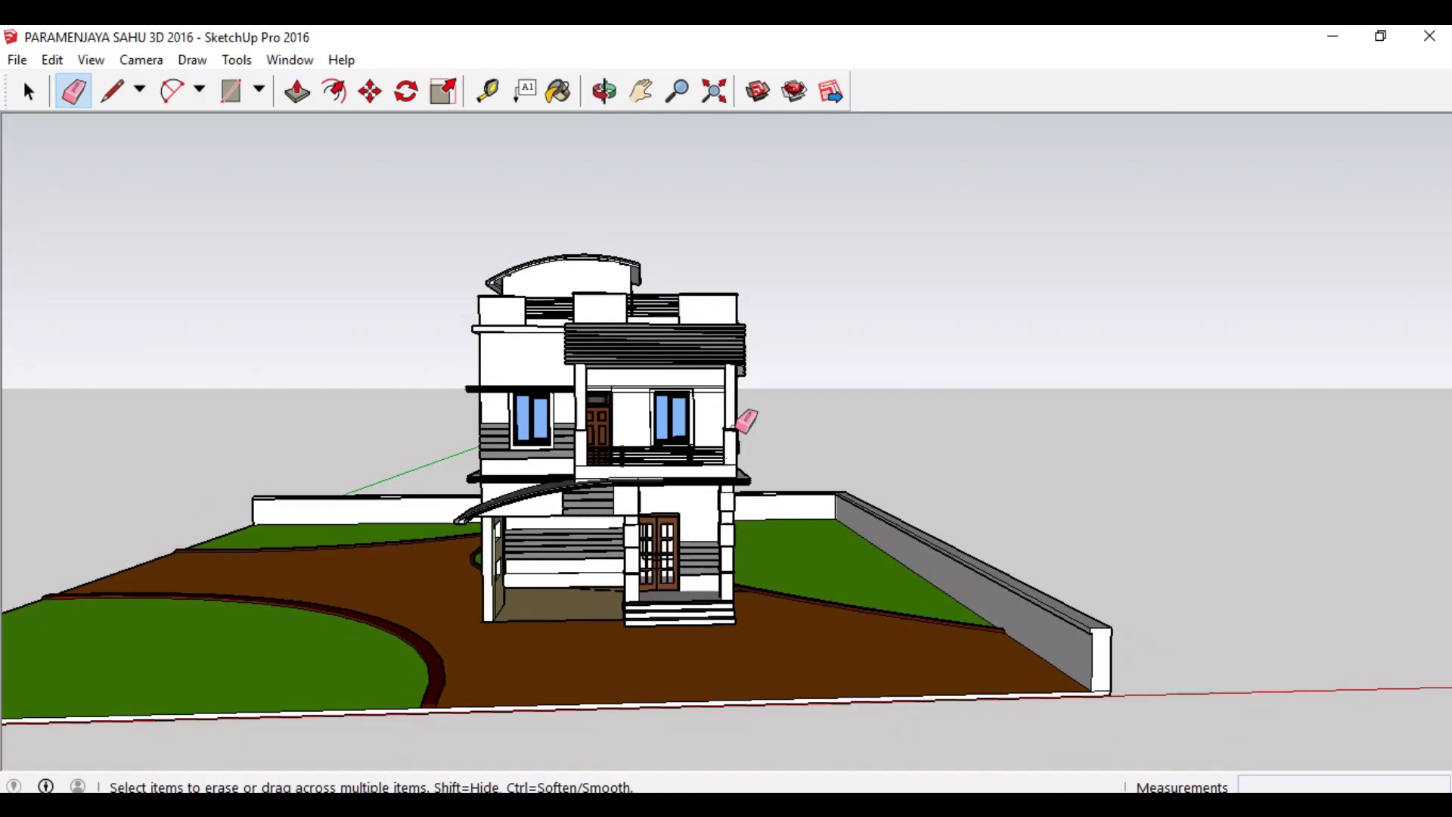